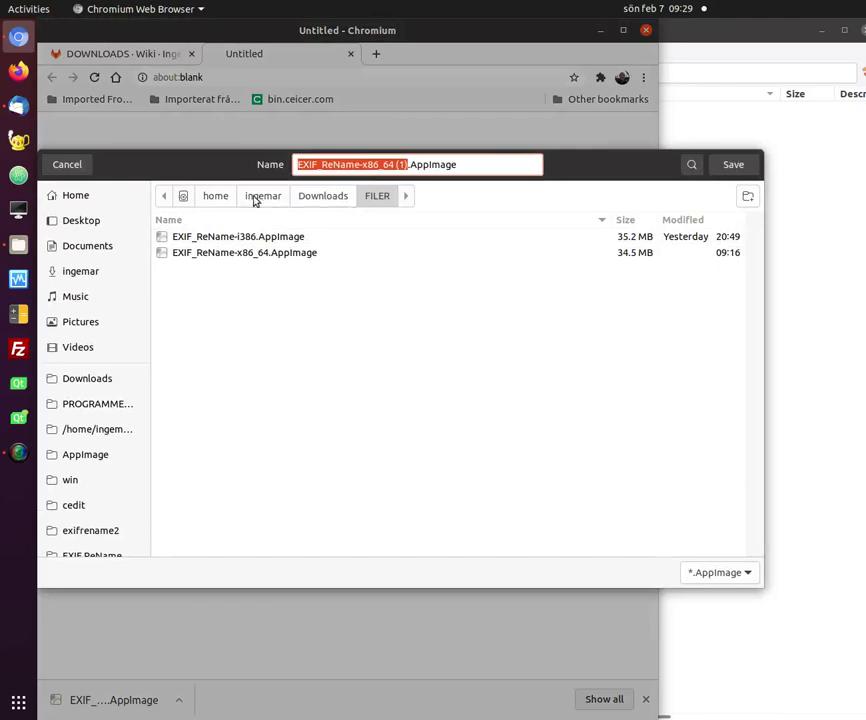
Save the download as EXIF_ReName-x86_64 (1).AppImage in the AppImage folder of the home directory
click(256, 197)
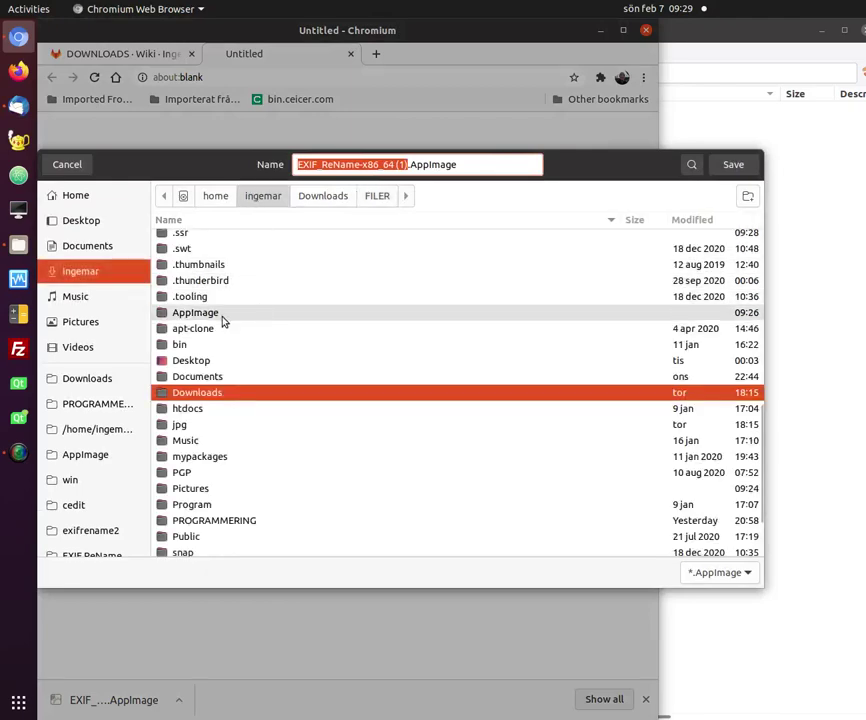
double_click(225, 313)
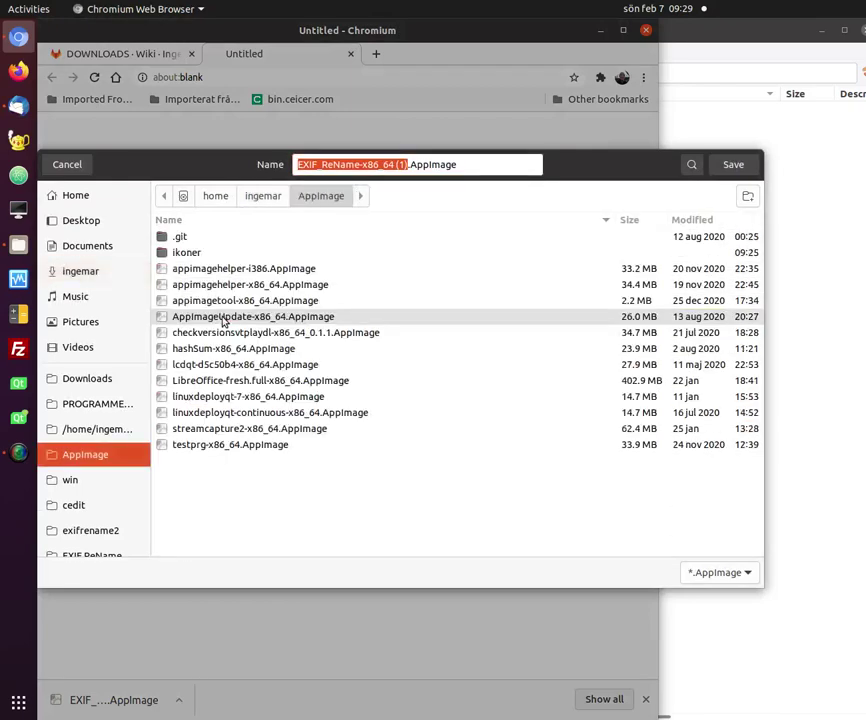
click(735, 166)
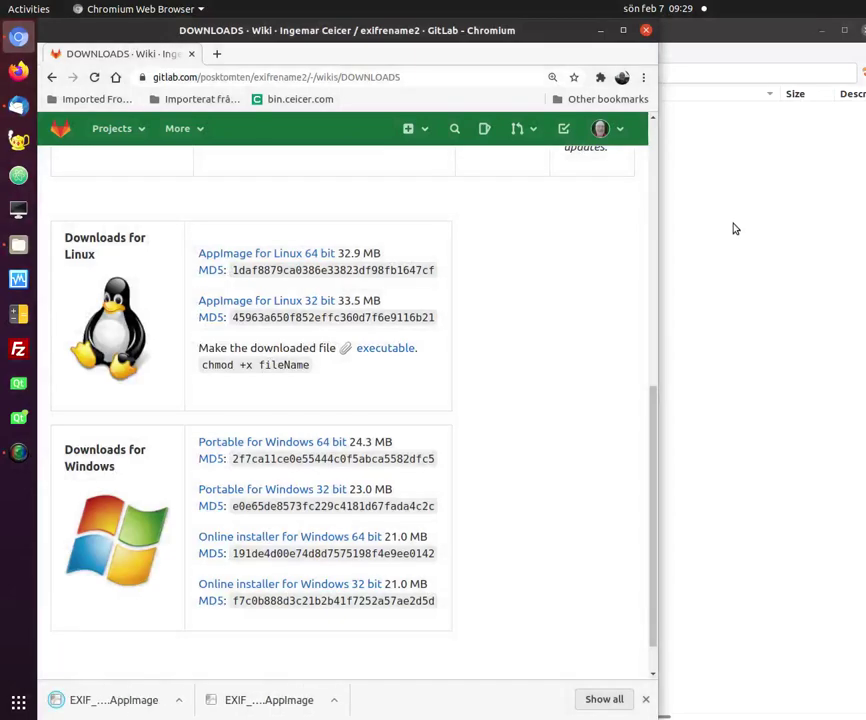
Minimize the browser and open the home directory's AppImage folder in the file manager
click(599, 33)
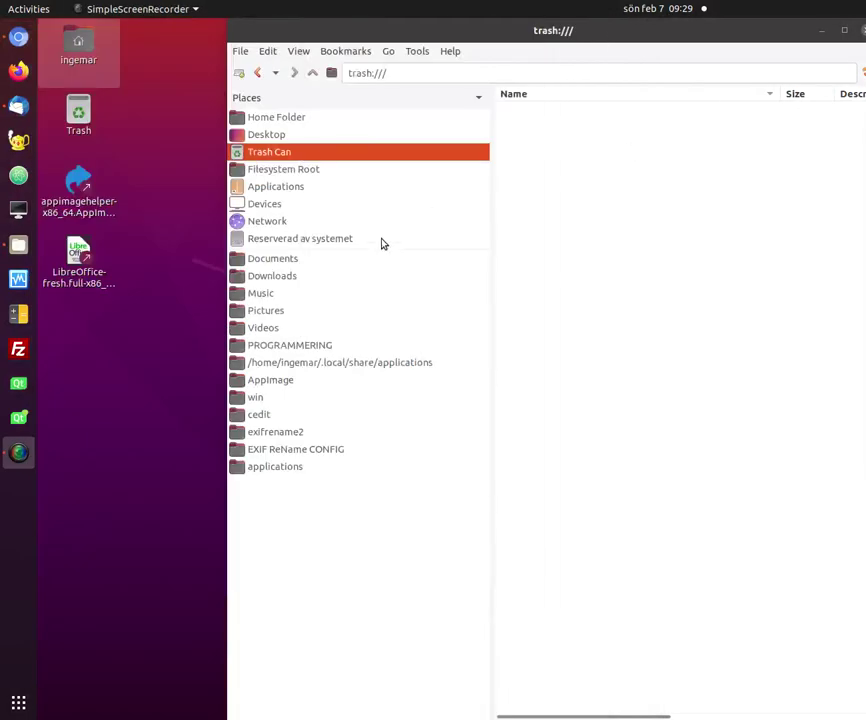
click(296, 118)
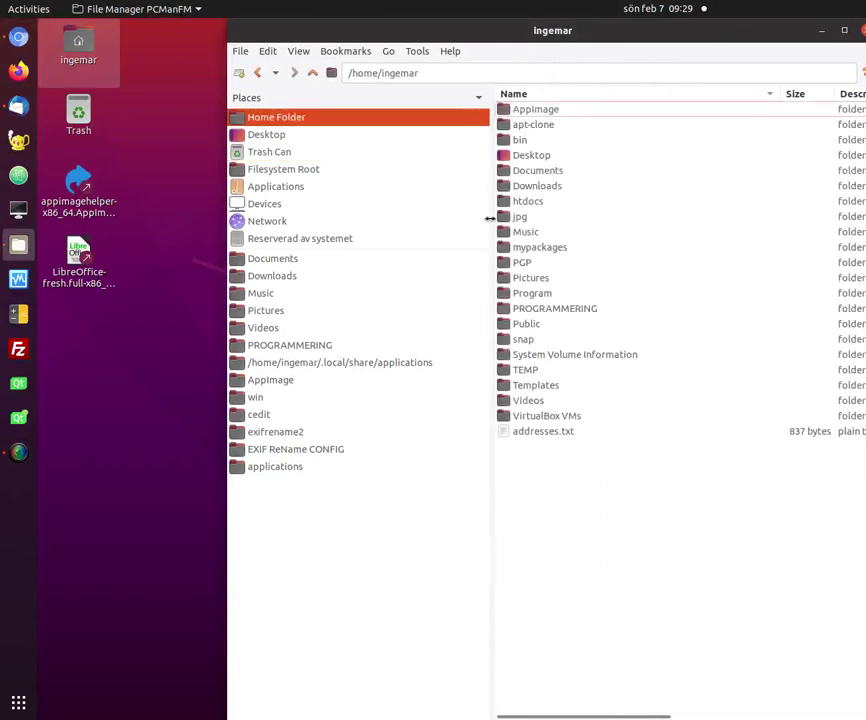
click(557, 112)
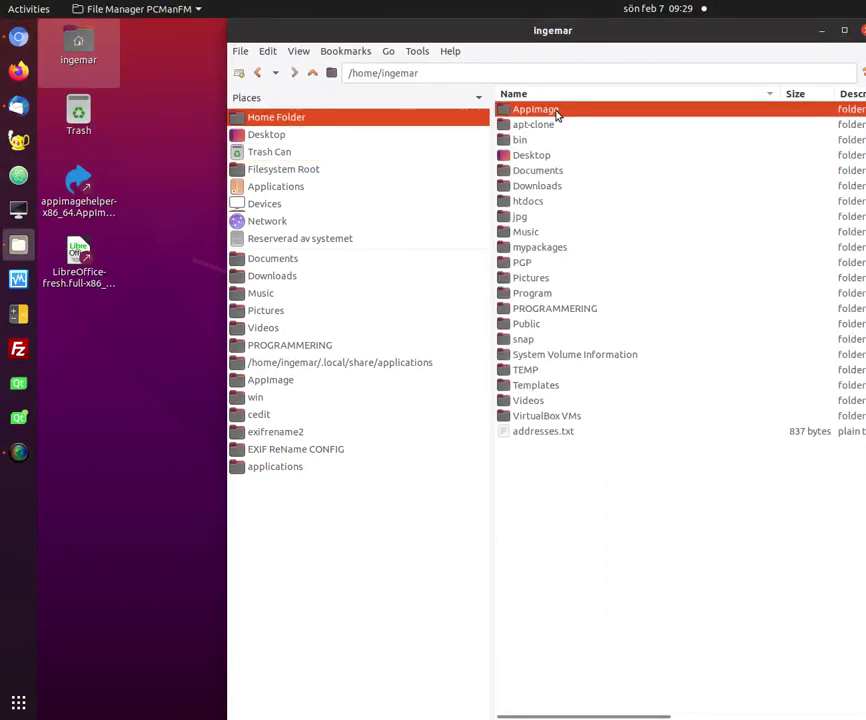
double_click(557, 112)
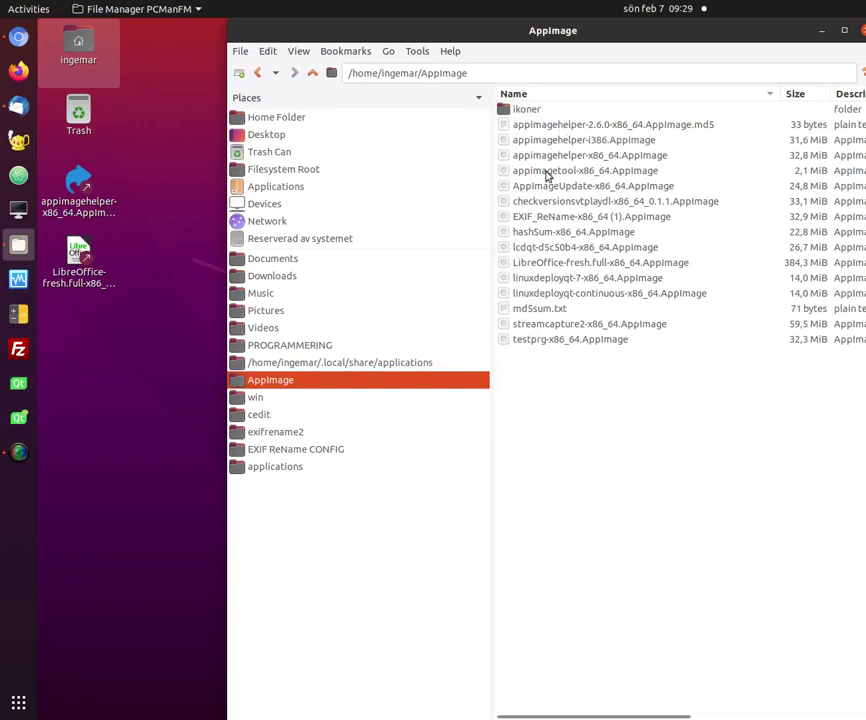
Set the execute permission of EXIF_ReName-x86_64 (1).AppImage to Anyone in its file properties
click(547, 220)
right_click(547, 226)
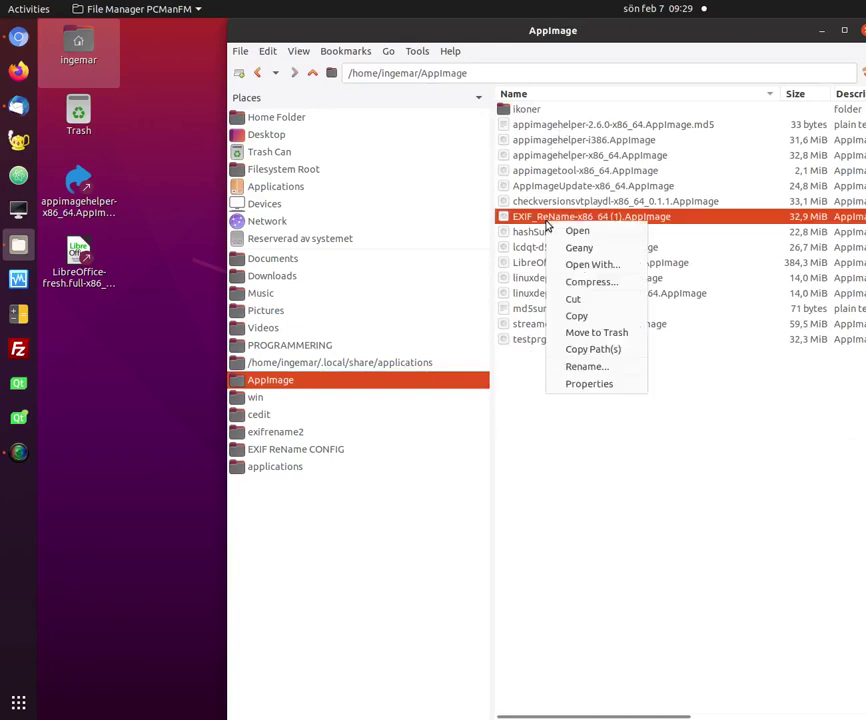
click(587, 384)
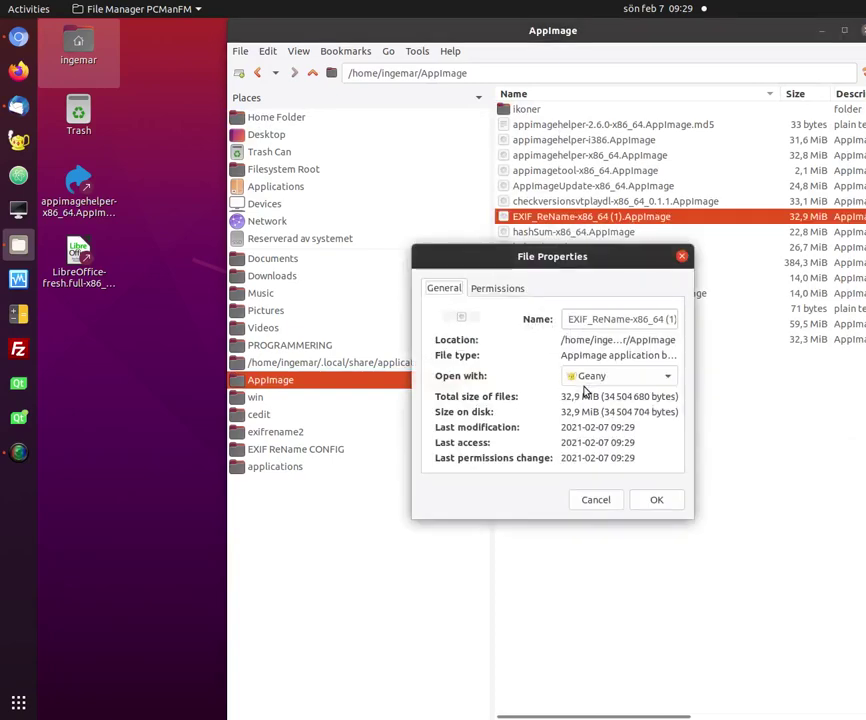
click(505, 288)
click(564, 437)
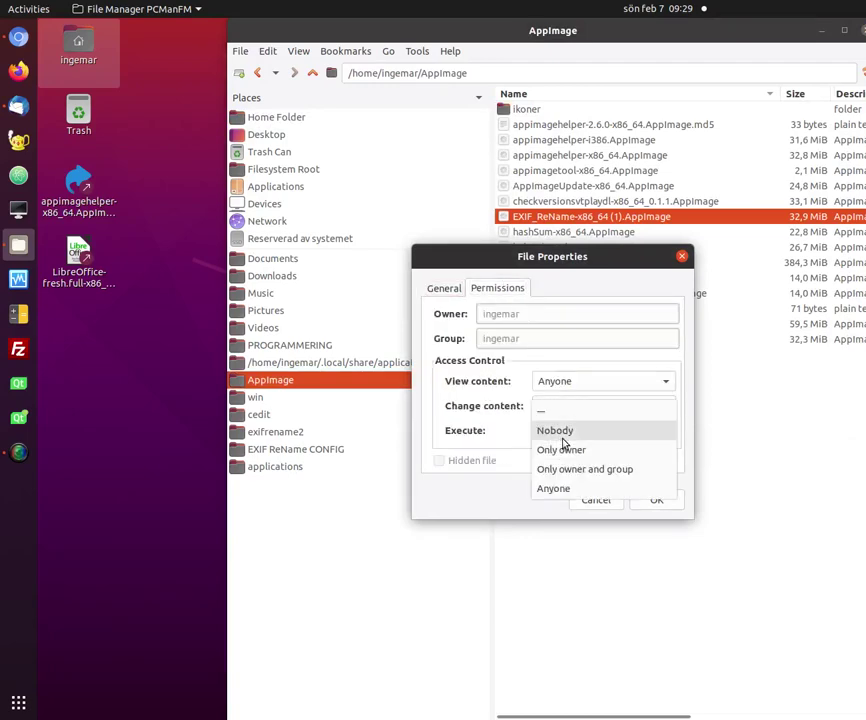
click(549, 503)
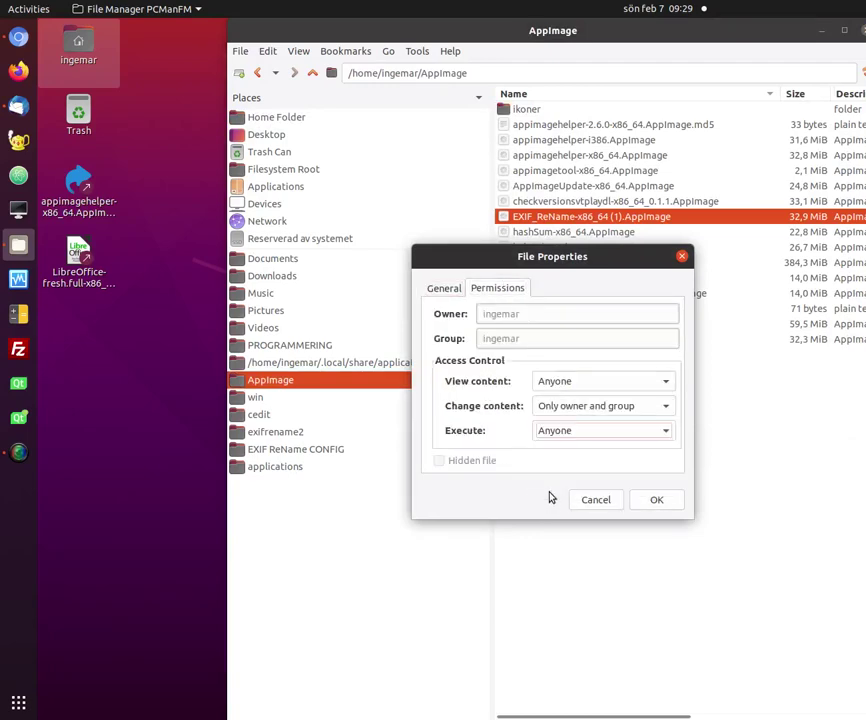
click(657, 502)
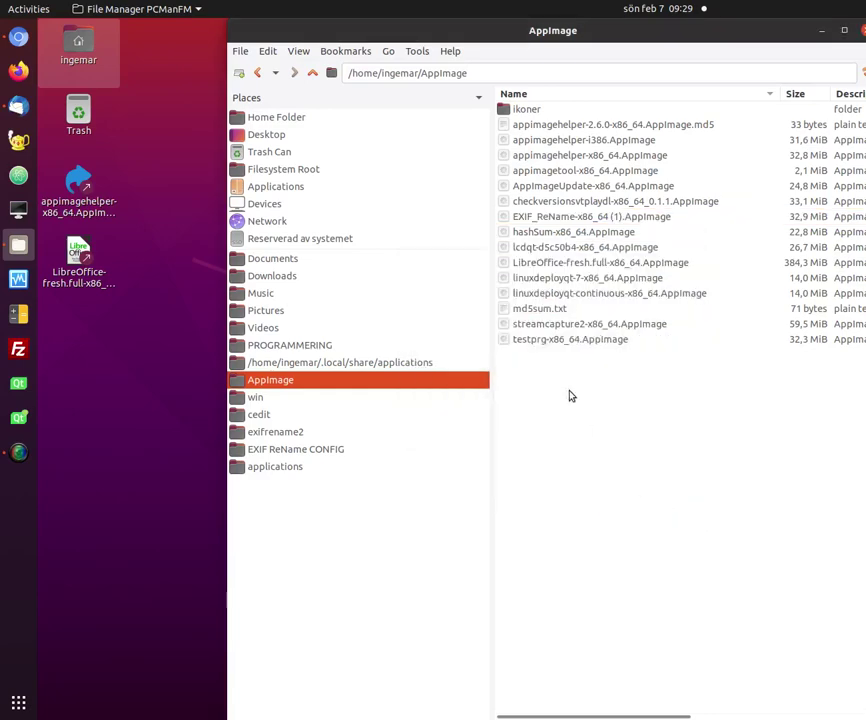
Execute EXIF_ReName-x86_64 (1).AppImage, accept the welcome message and bring up the file name pattern settings
click(512, 218)
double_click(512, 218)
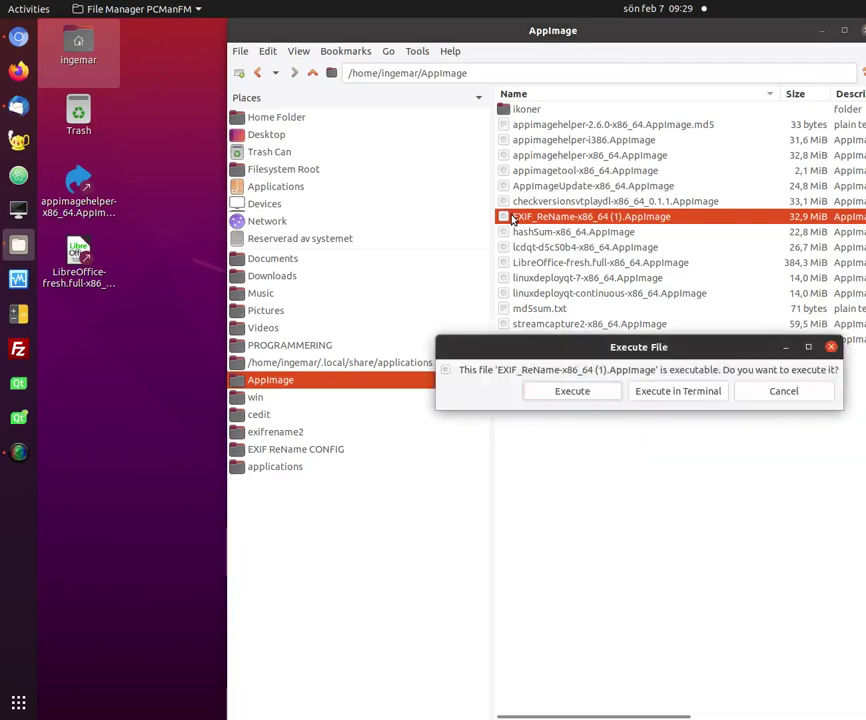
click(574, 398)
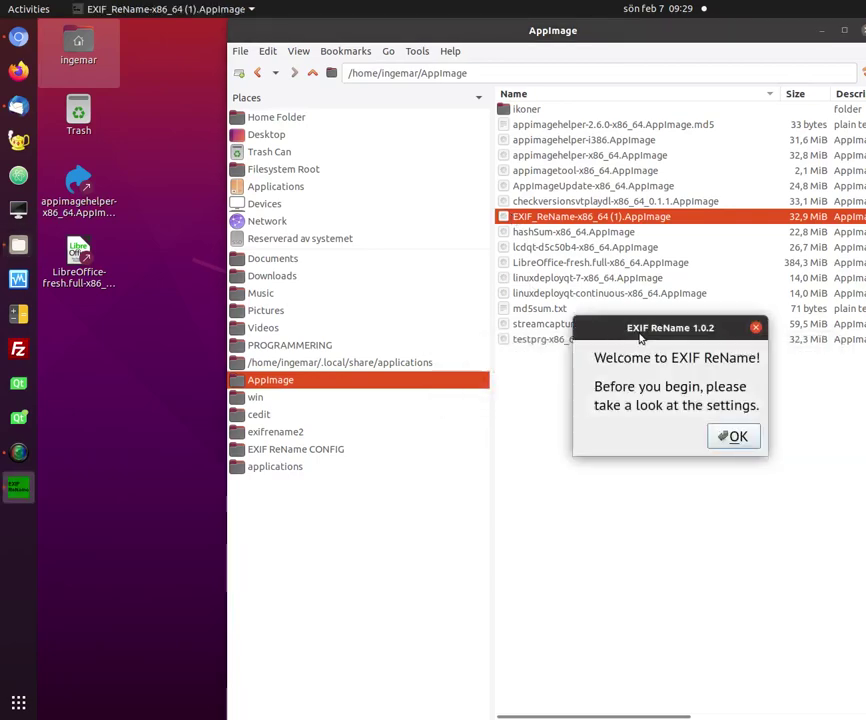
drag(650, 333, 345, 145)
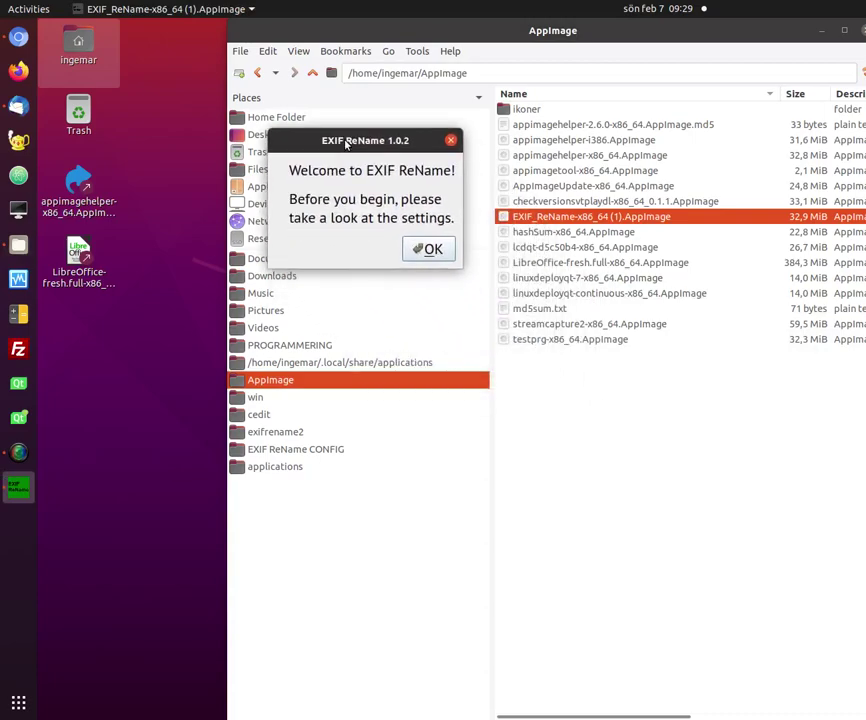
click(437, 249)
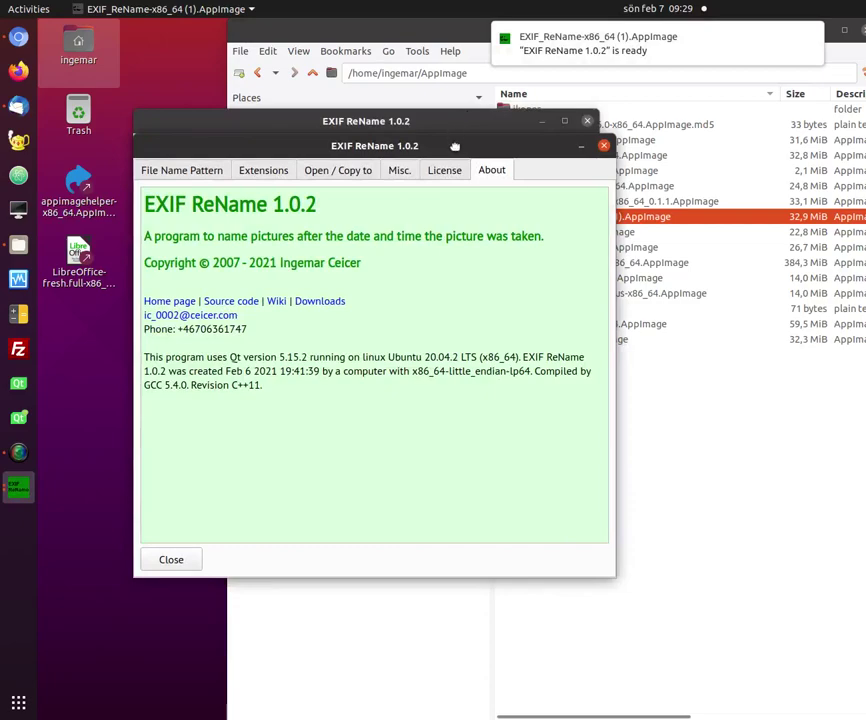
drag(455, 150, 696, 176)
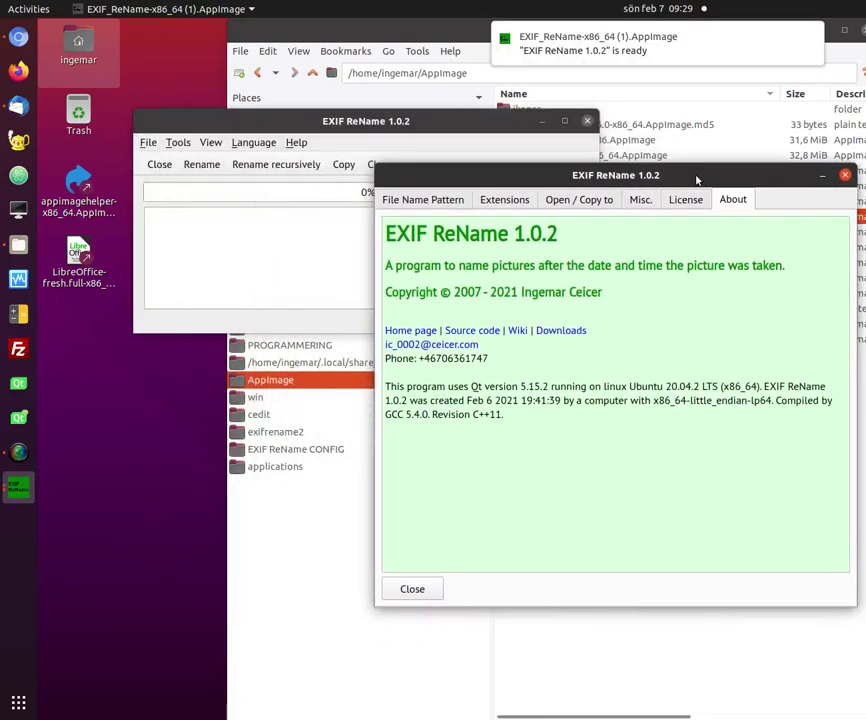
click(422, 199)
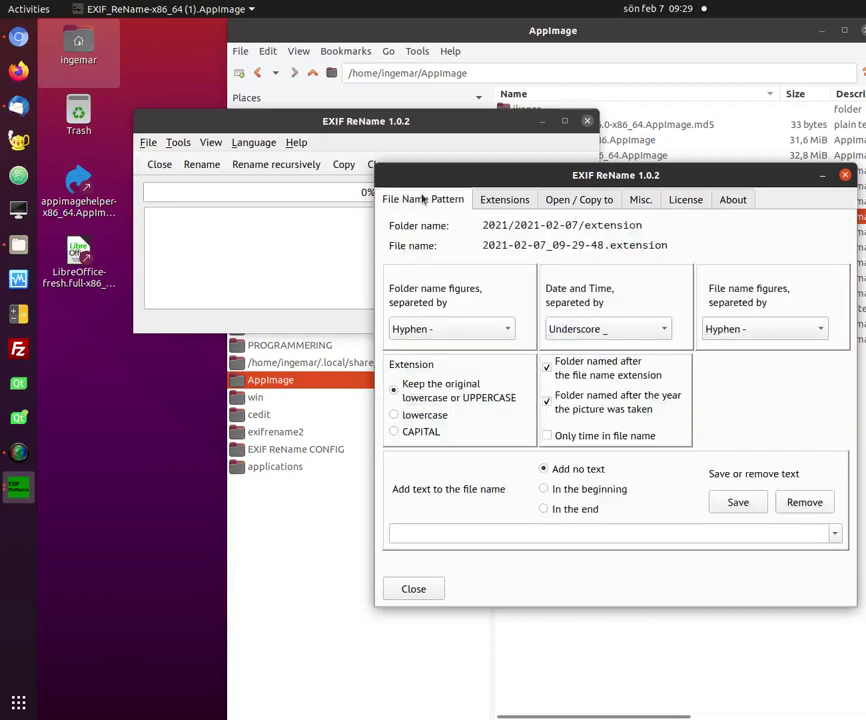
Try Space and Underscore as the separator for folder name figures, and restore Hyphen
click(447, 334)
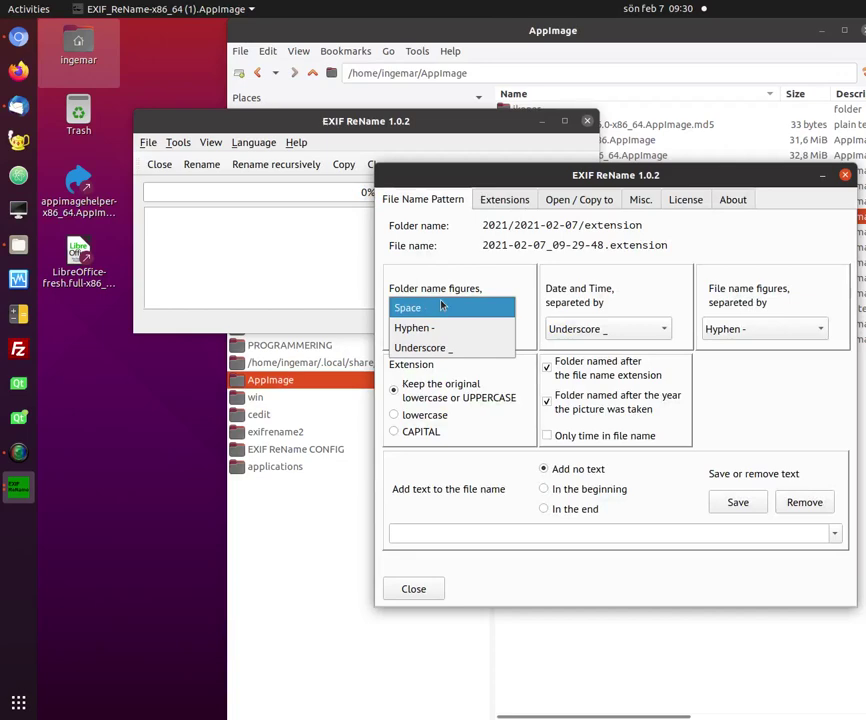
click(441, 306)
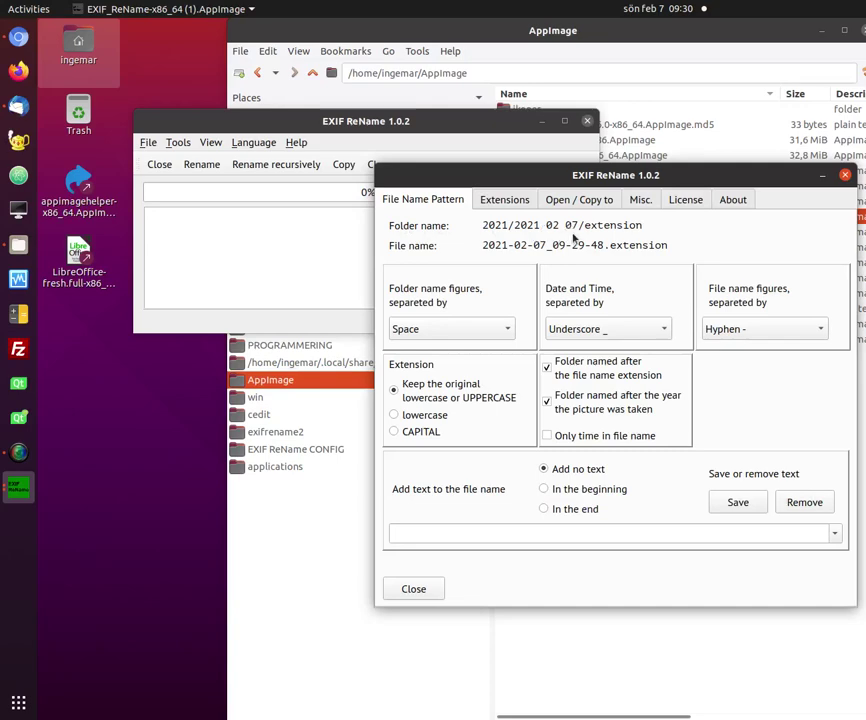
click(472, 329)
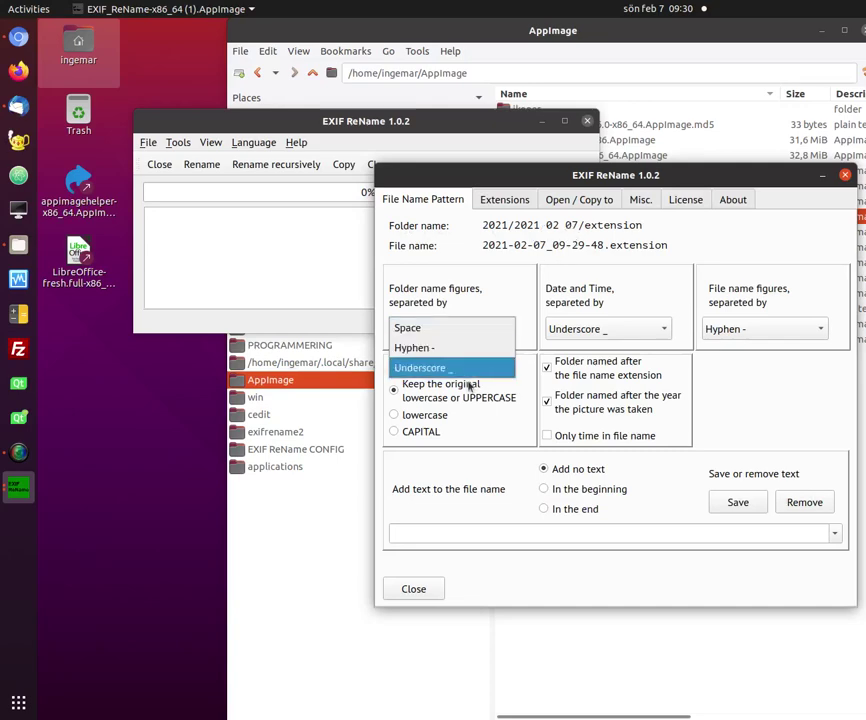
click(481, 369)
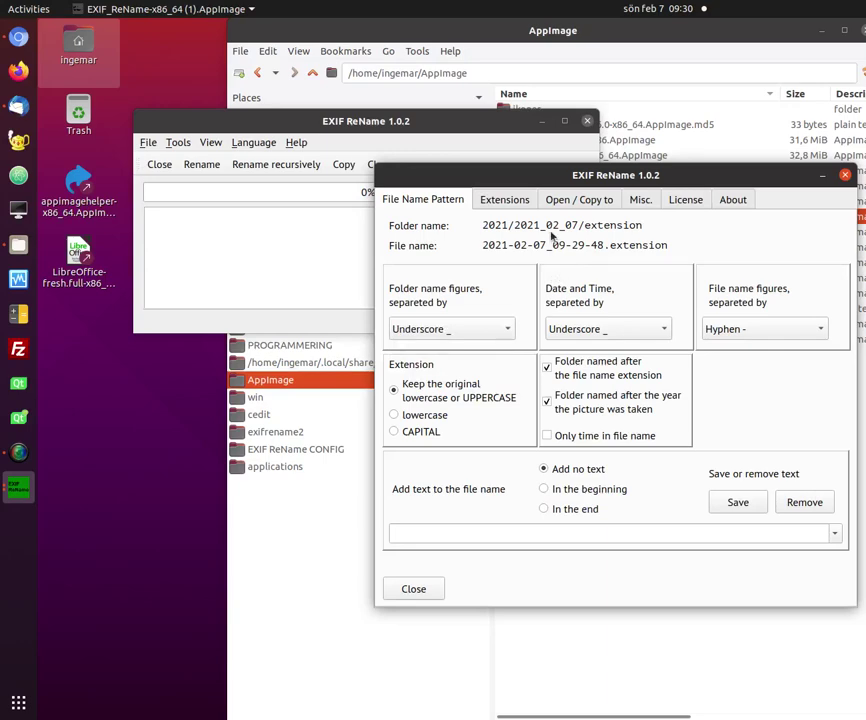
click(479, 330)
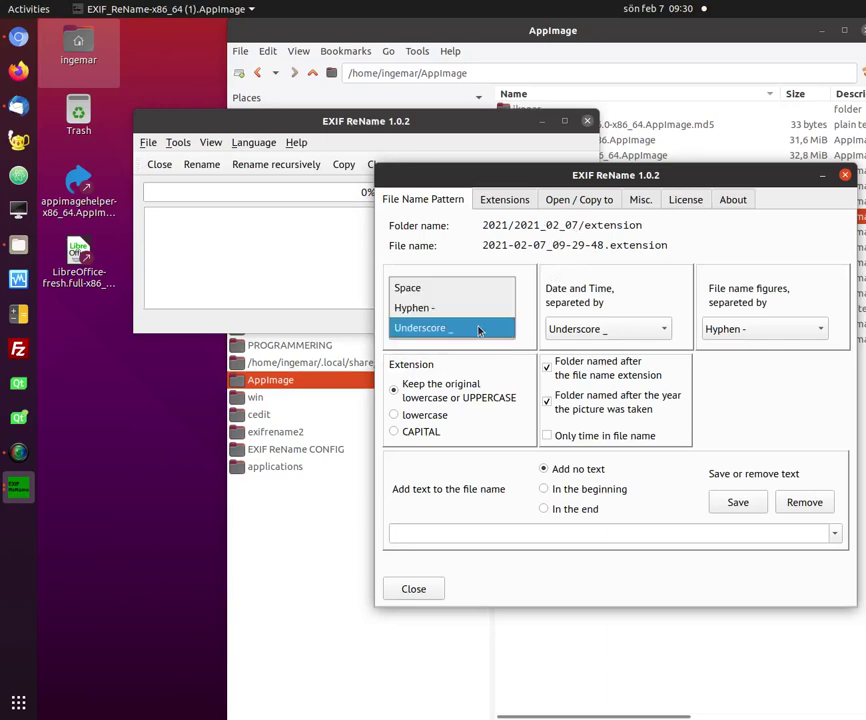
click(476, 311)
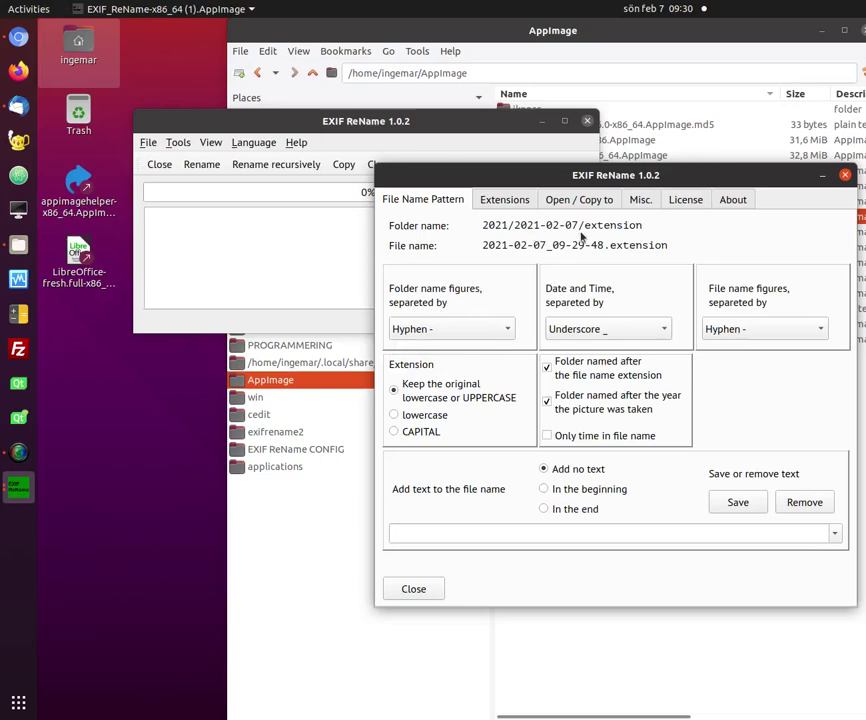
Try Hyphen as the separator between date and time, and restore Underscore
click(564, 328)
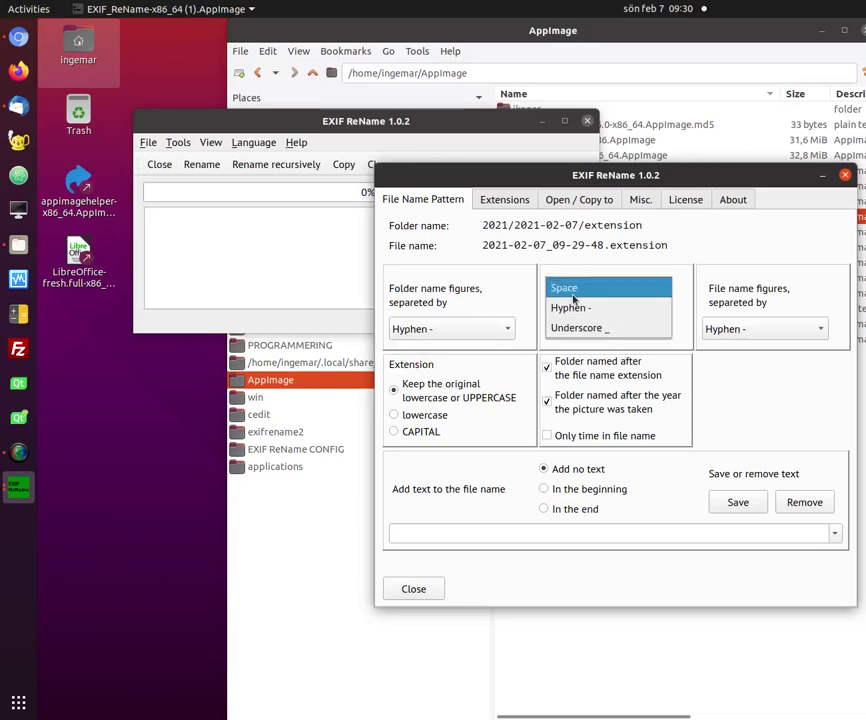
click(576, 313)
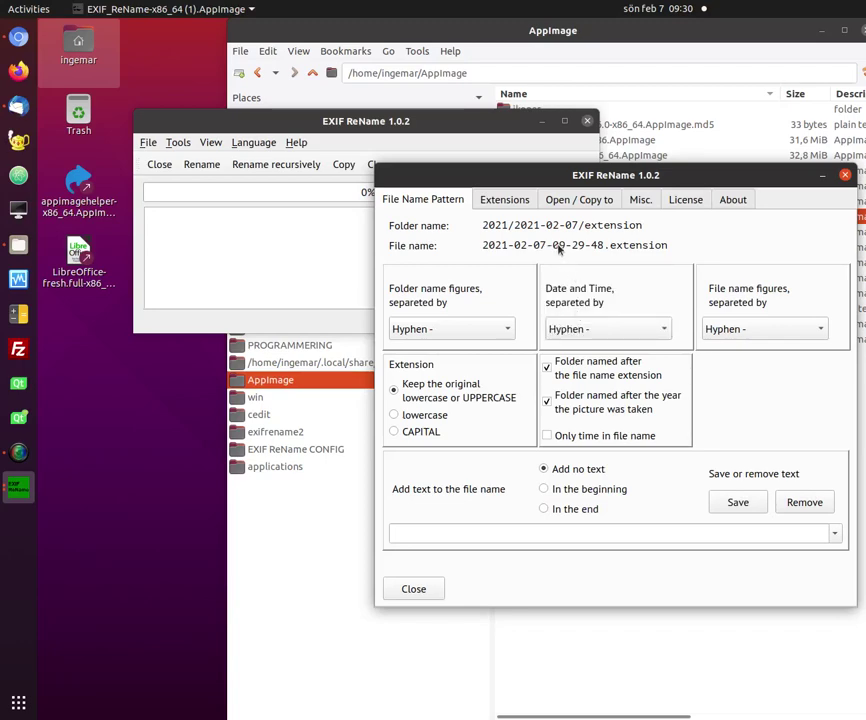
click(563, 334)
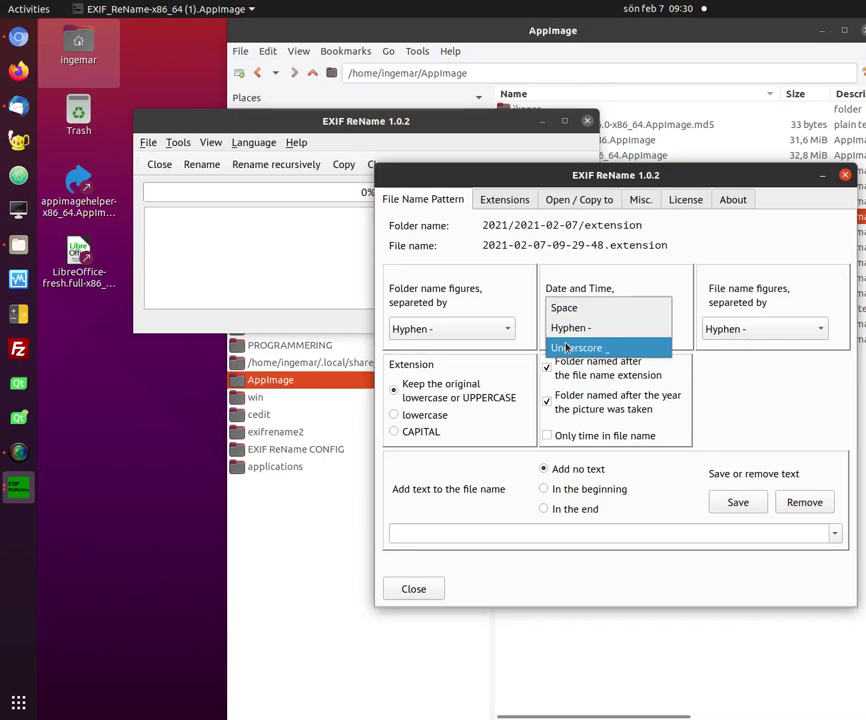
click(573, 349)
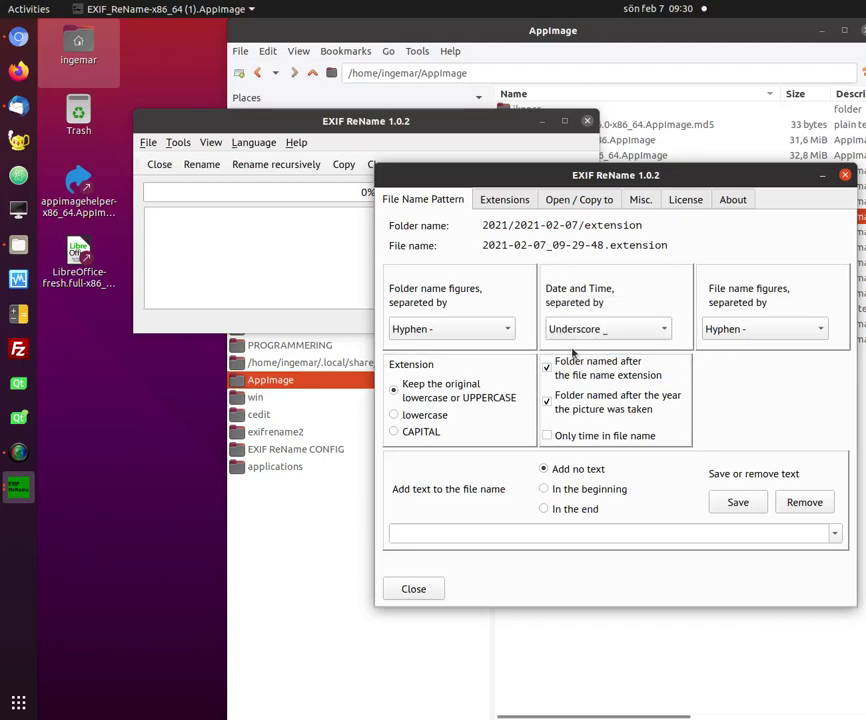
Try Space as the separator for file name figures, and restore Hyphen
click(737, 337)
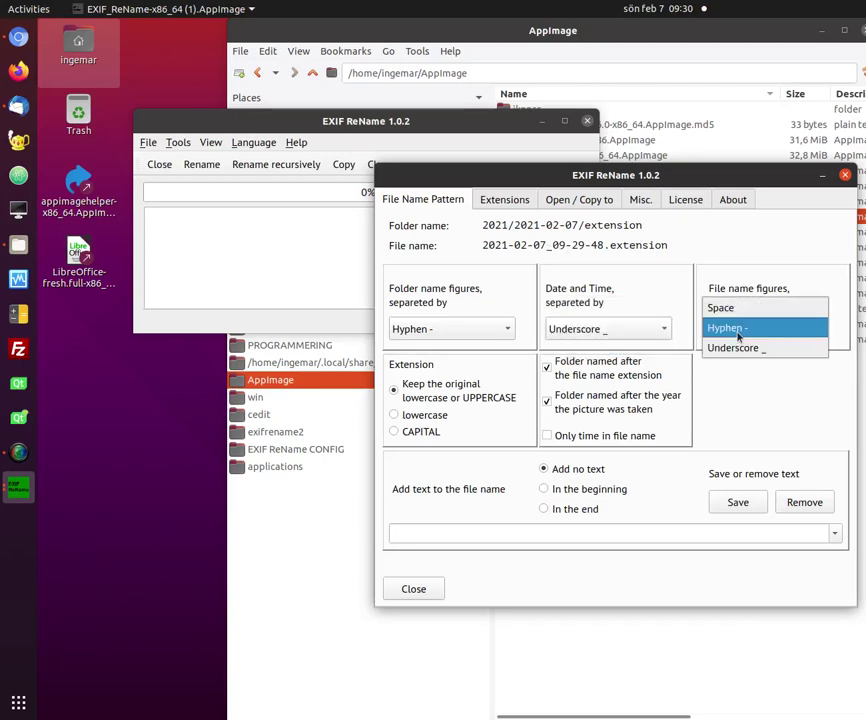
click(735, 314)
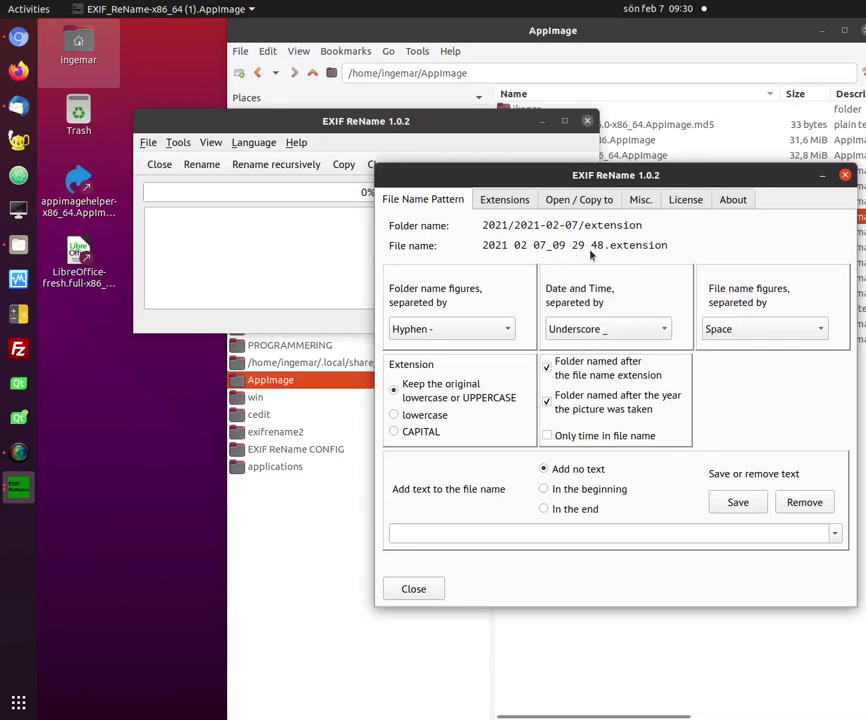
click(727, 332)
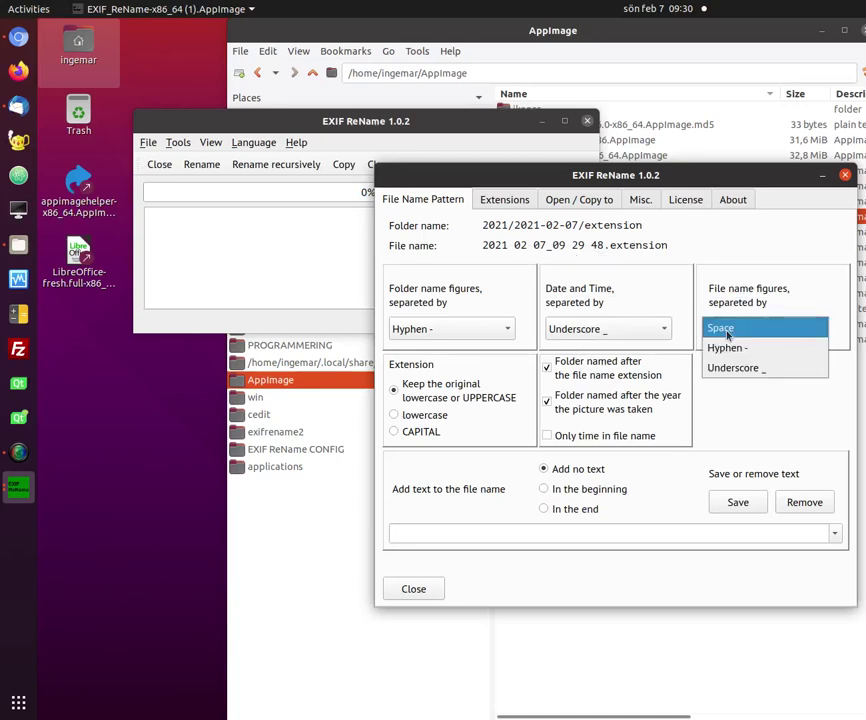
click(727, 348)
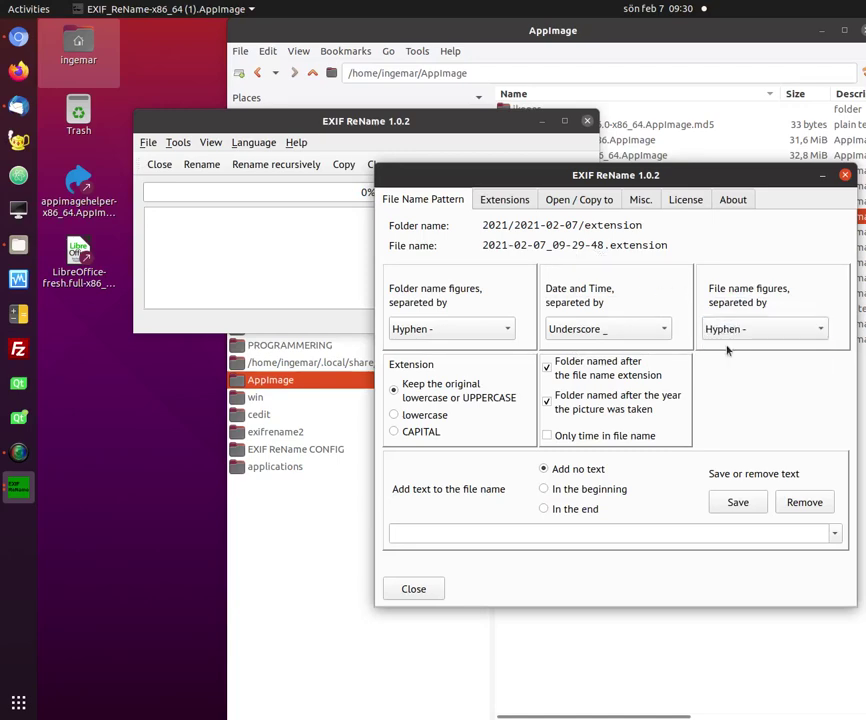
Toggle the option for a folder named after the file name extension, leaving it enabled
click(547, 370)
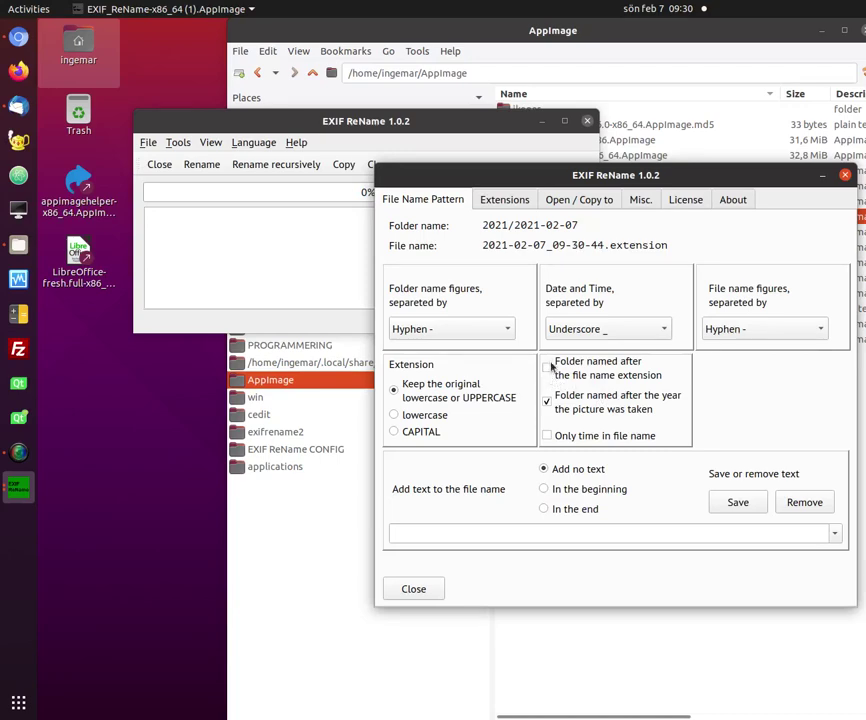
click(549, 370)
click(548, 374)
click(548, 374)
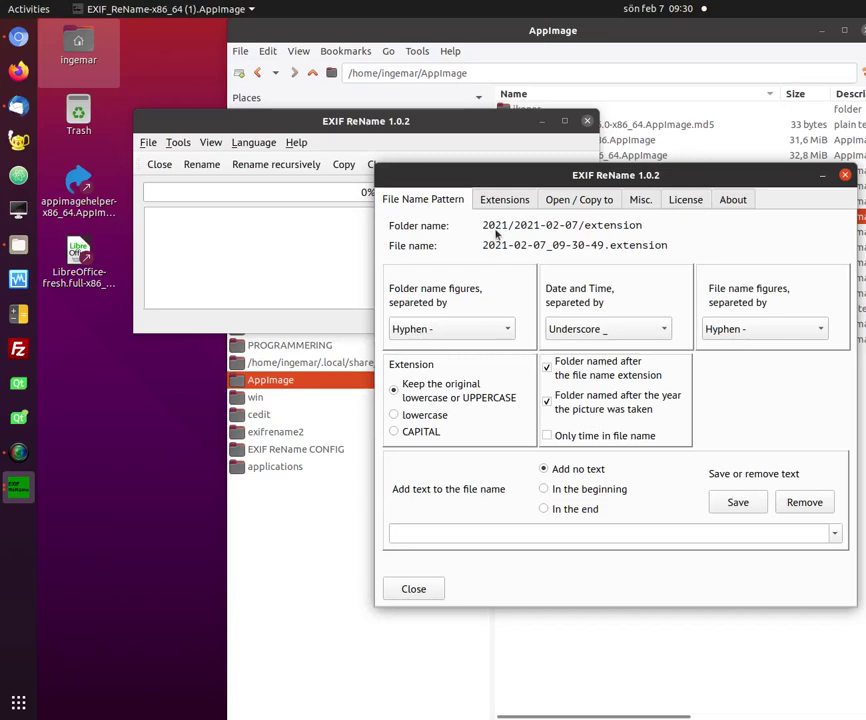
Toggle the folder named after the picture's year and the only-time-in-file-name options, restoring each to its original state
click(550, 404)
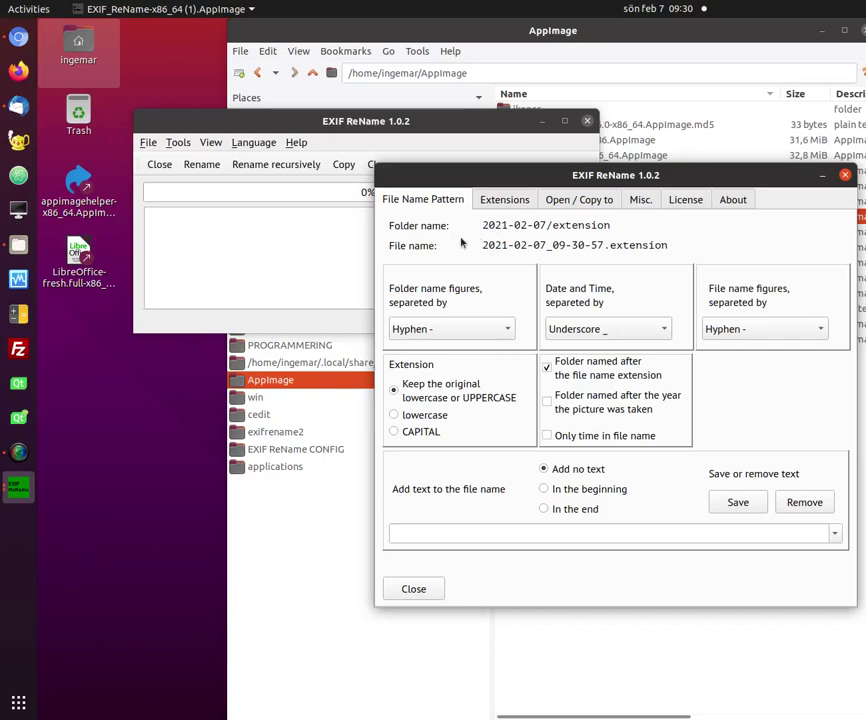
click(548, 403)
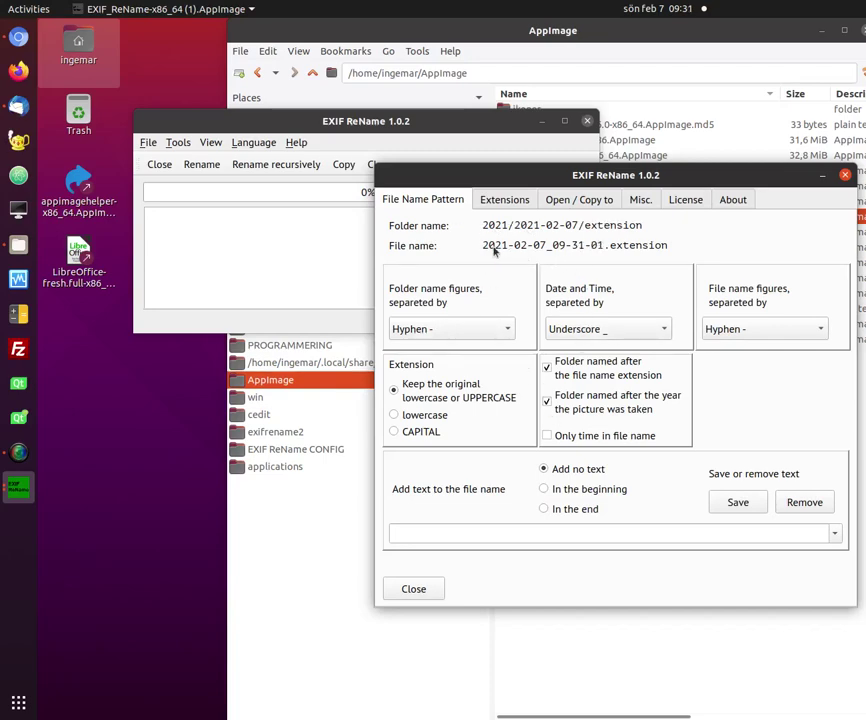
click(547, 436)
click(548, 437)
Save Göteborg_ and Stockholm_ as texts to add to the file name, and select Göteborg_ from the saved texts
click(555, 537)
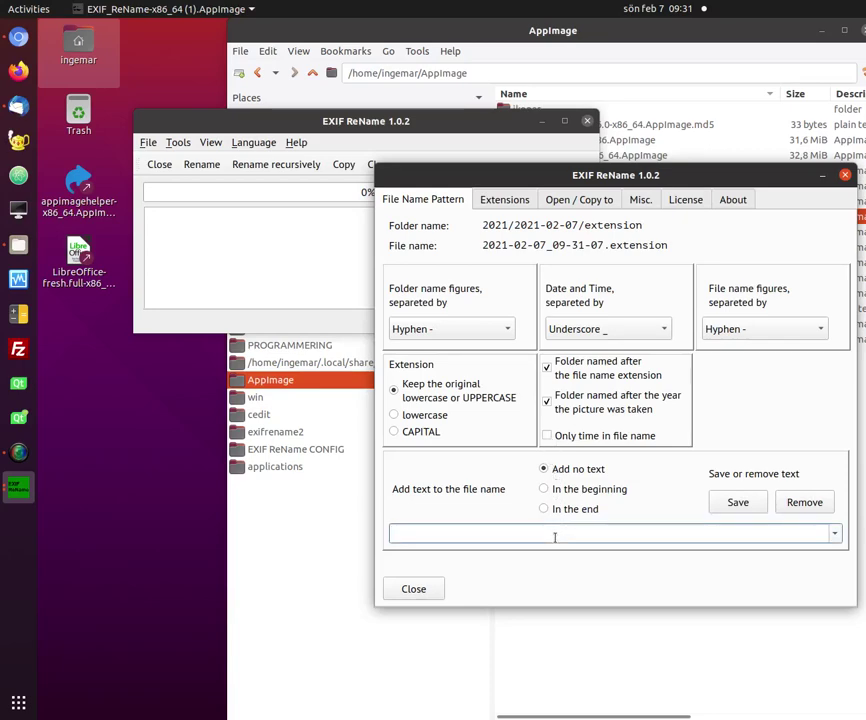
text(Göteborg_)
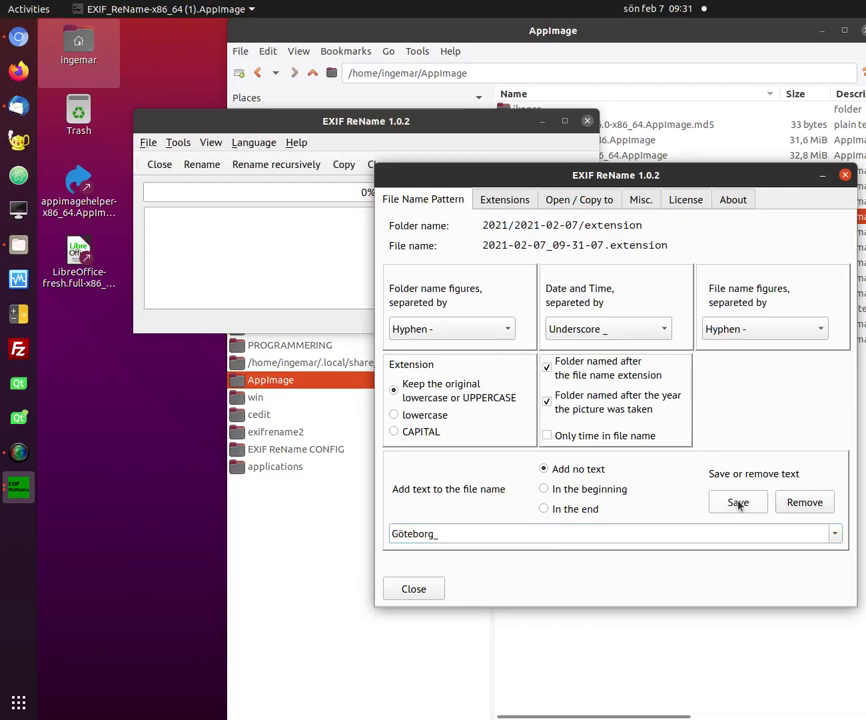
drag(464, 532, 372, 537)
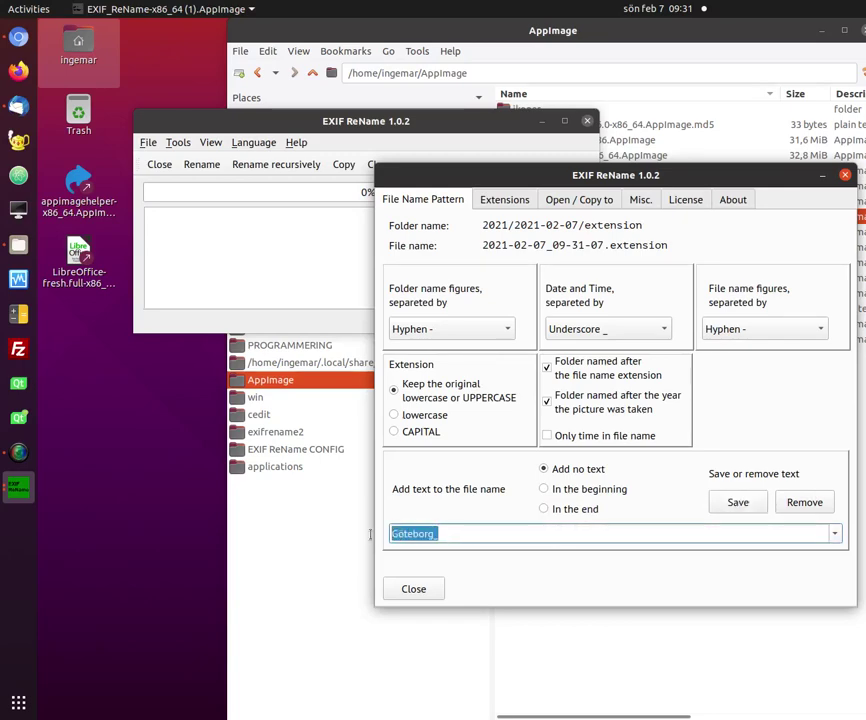
text(S)
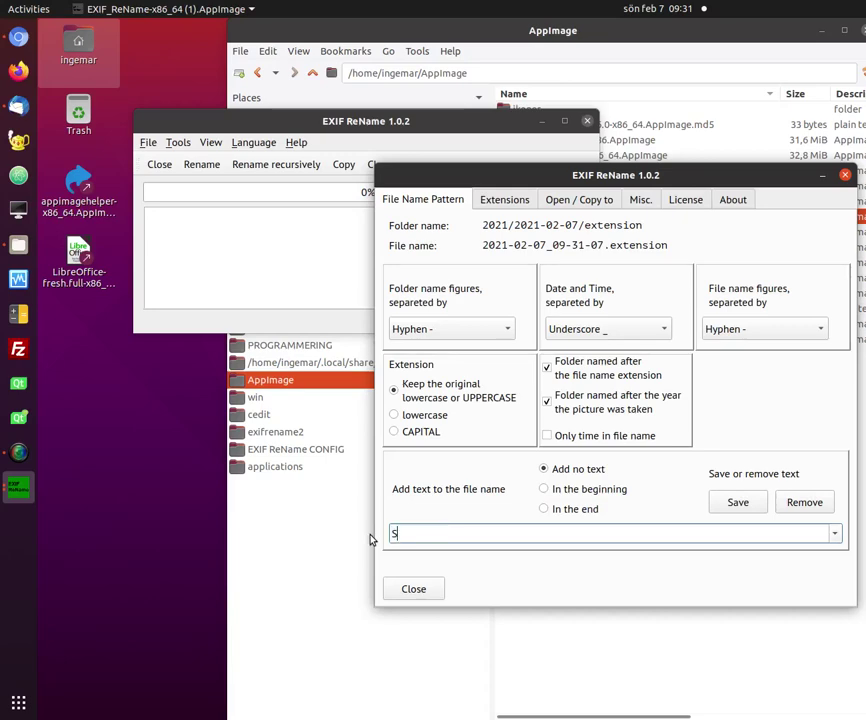
text(tockholm_)
click(738, 505)
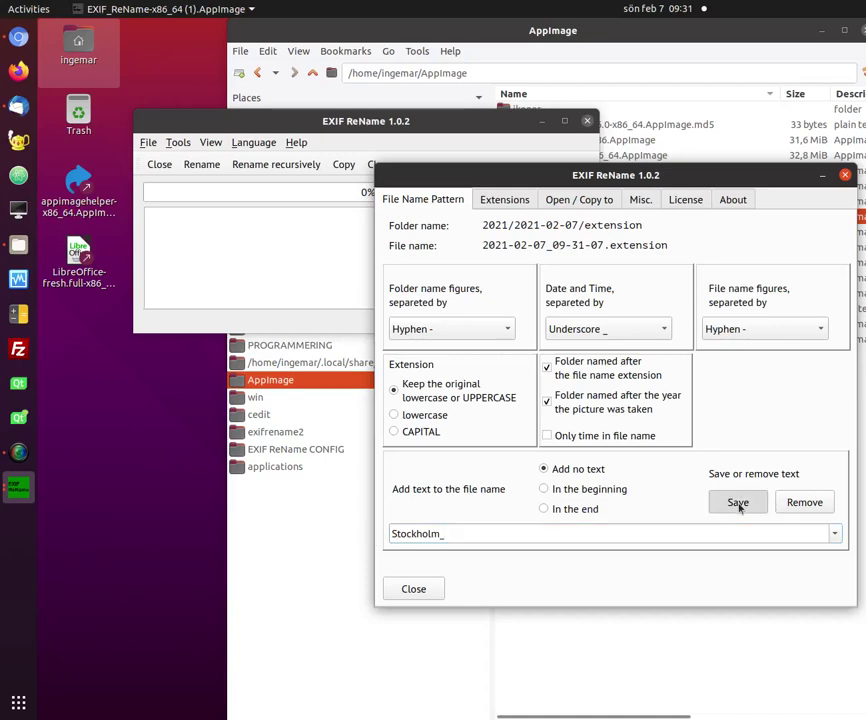
click(836, 534)
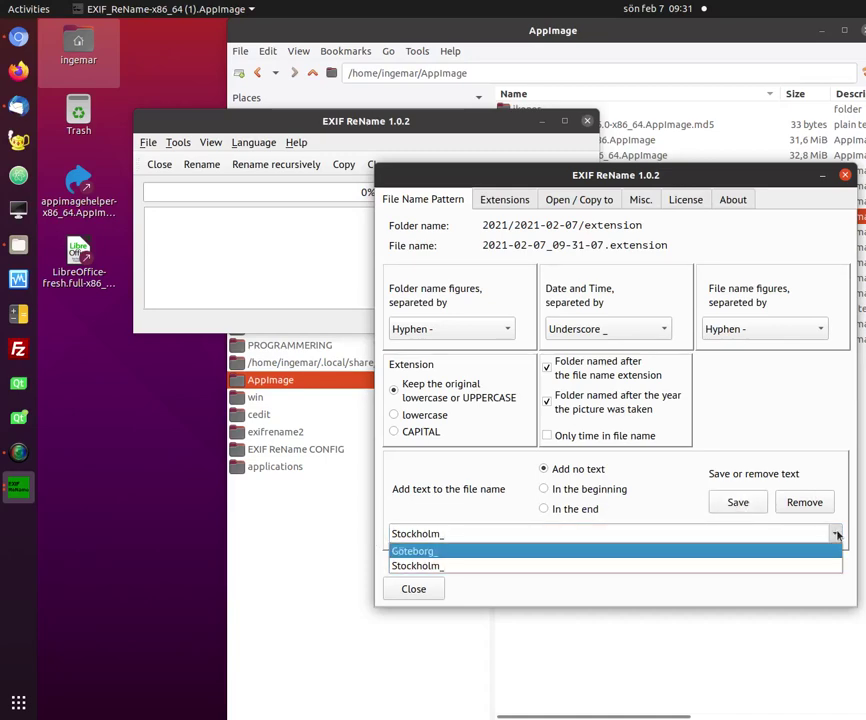
click(654, 548)
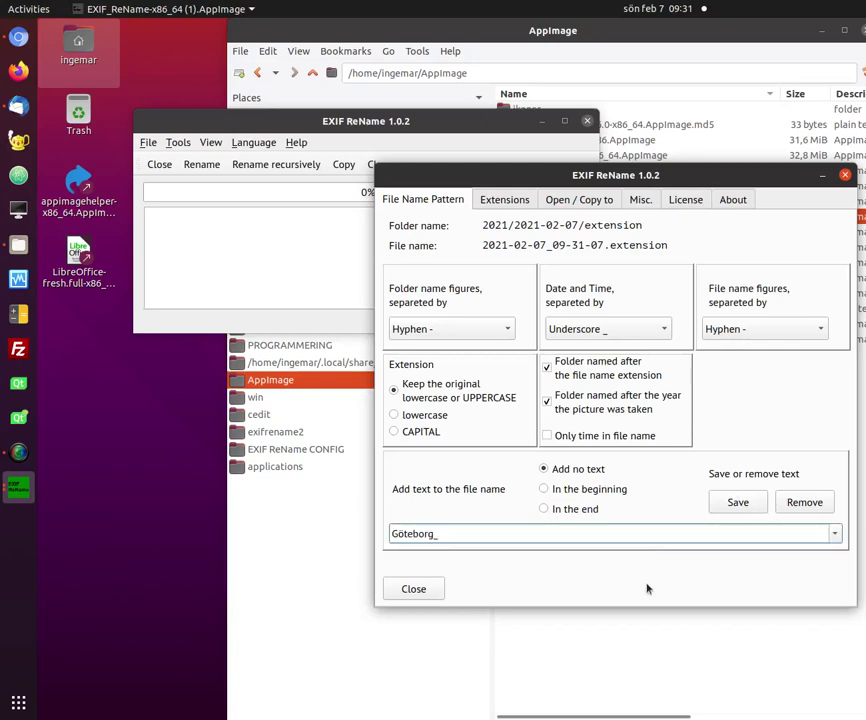
Remove the Adobe [*.dng] pattern from the custom file extension filters used for Rename and Copy
click(504, 198)
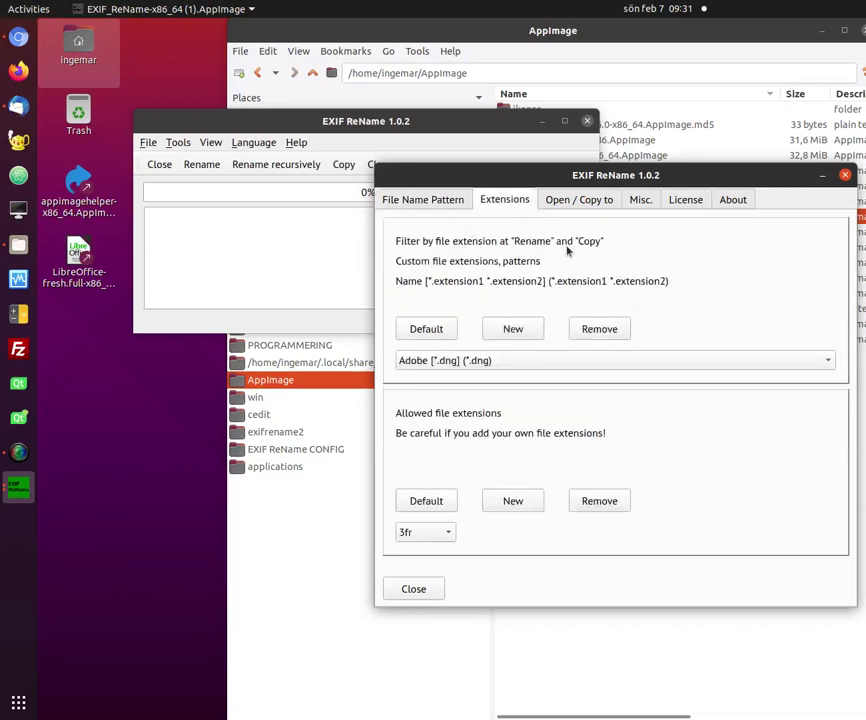
click(582, 368)
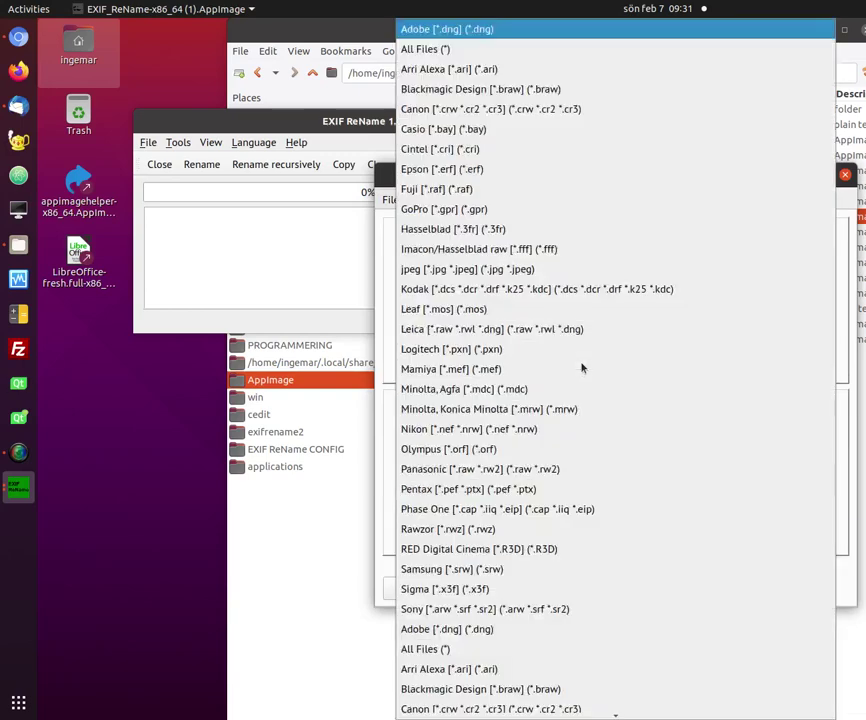
click(509, 30)
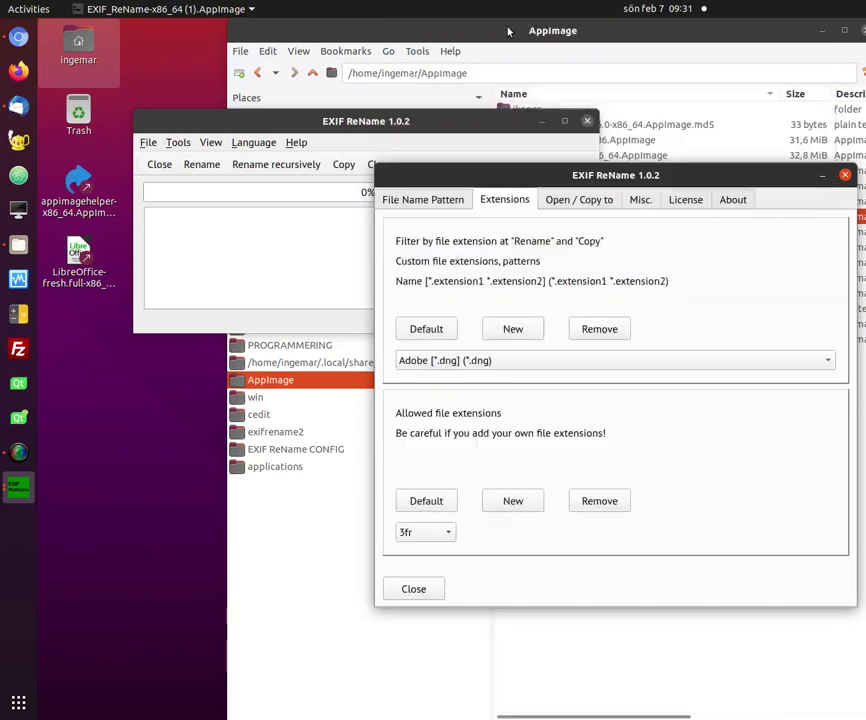
click(588, 338)
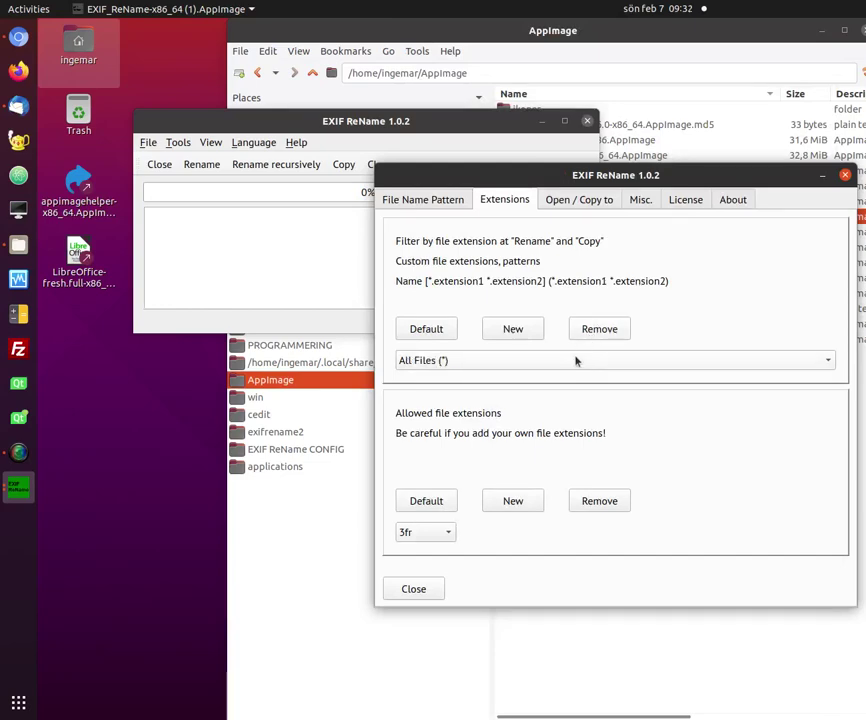
Remove all custom file extension patterns from Arri Alexa through Imacon/Hasselblad raw, keeping All Files
click(576, 361)
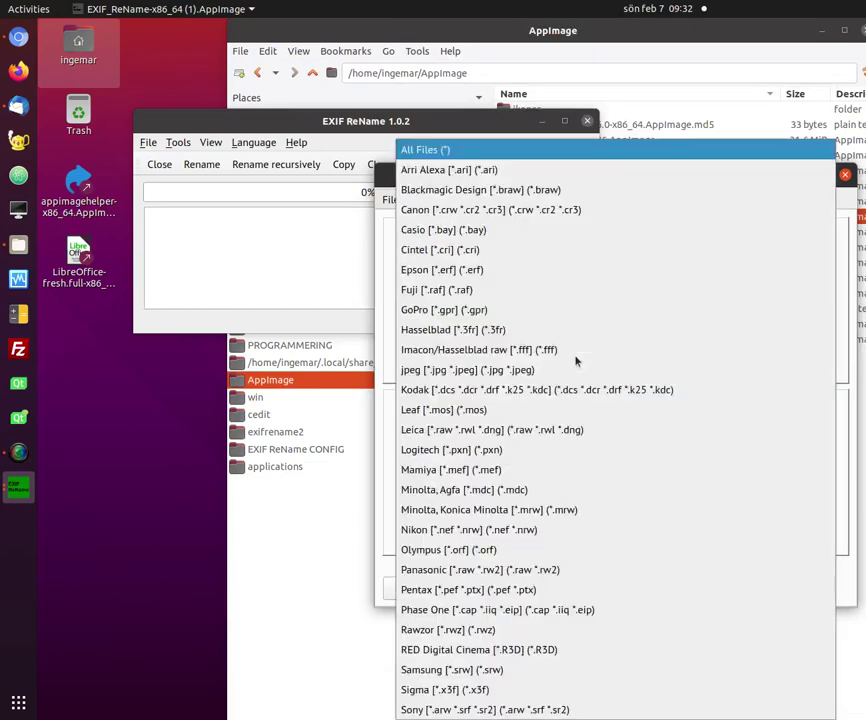
click(525, 169)
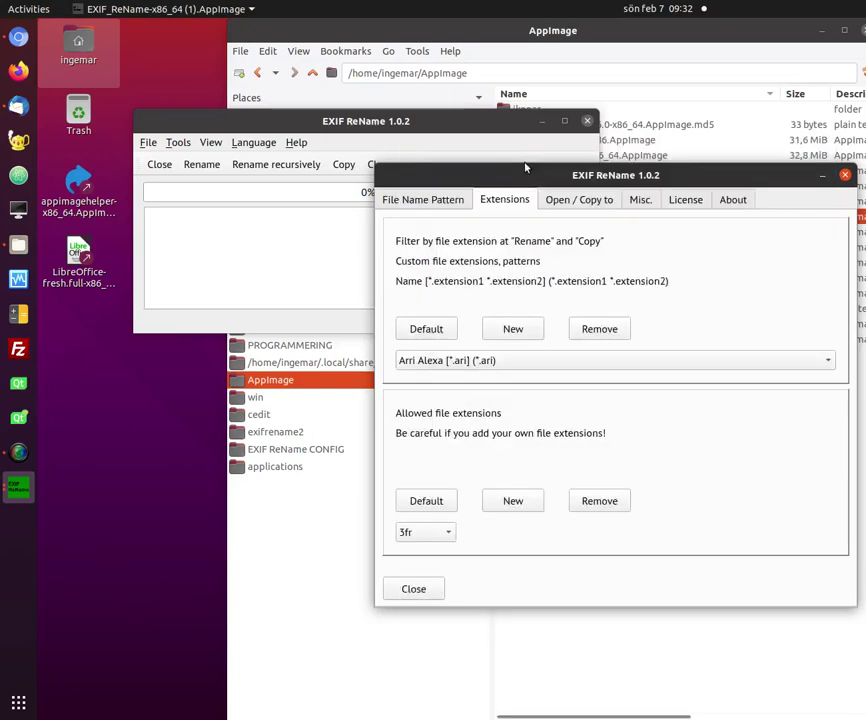
click(599, 329)
click(599, 329)
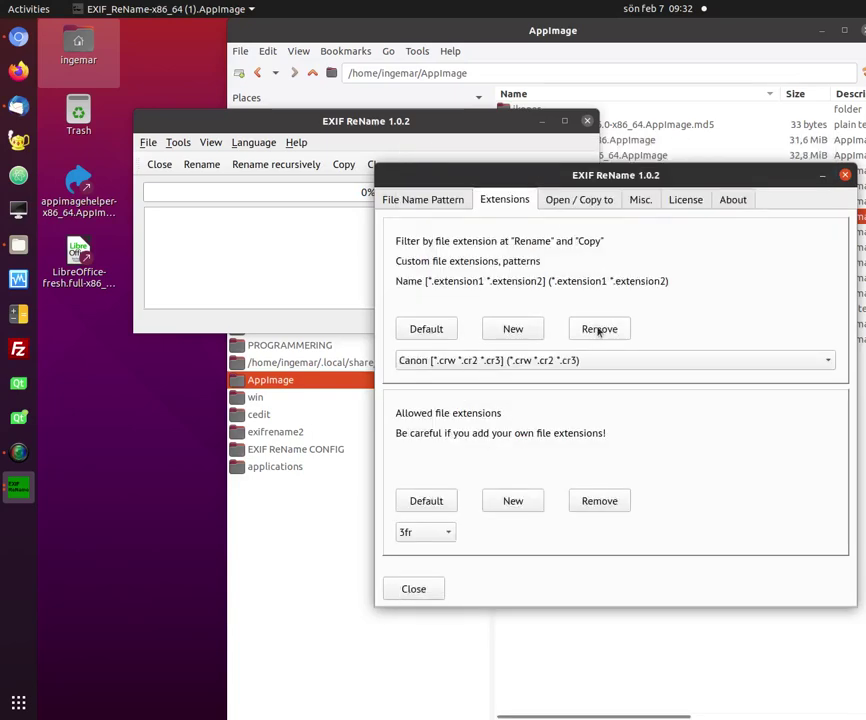
click(599, 329)
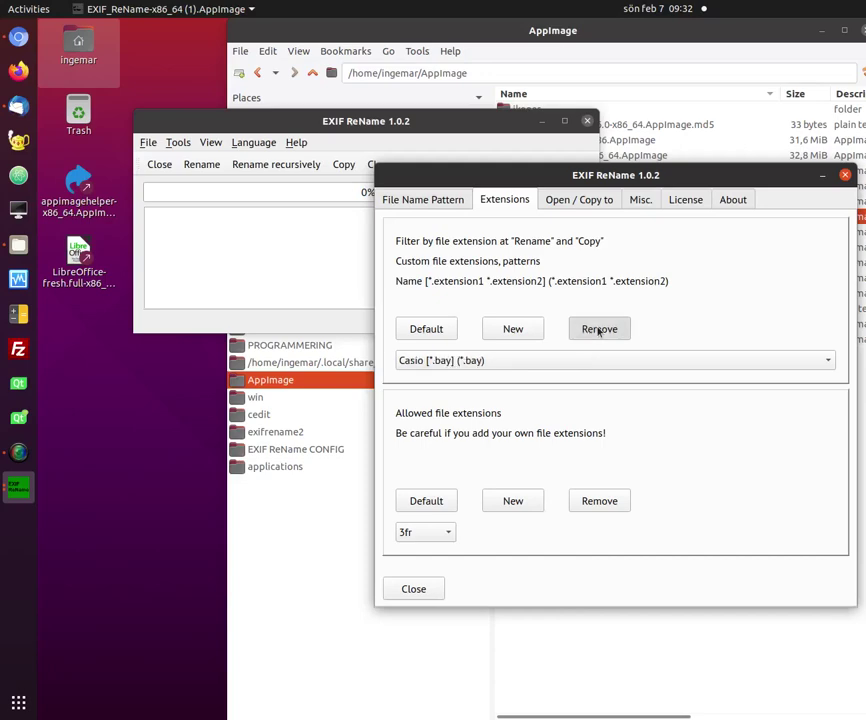
click(599, 329)
click(599, 329)
click(599, 329)
click(599, 329)
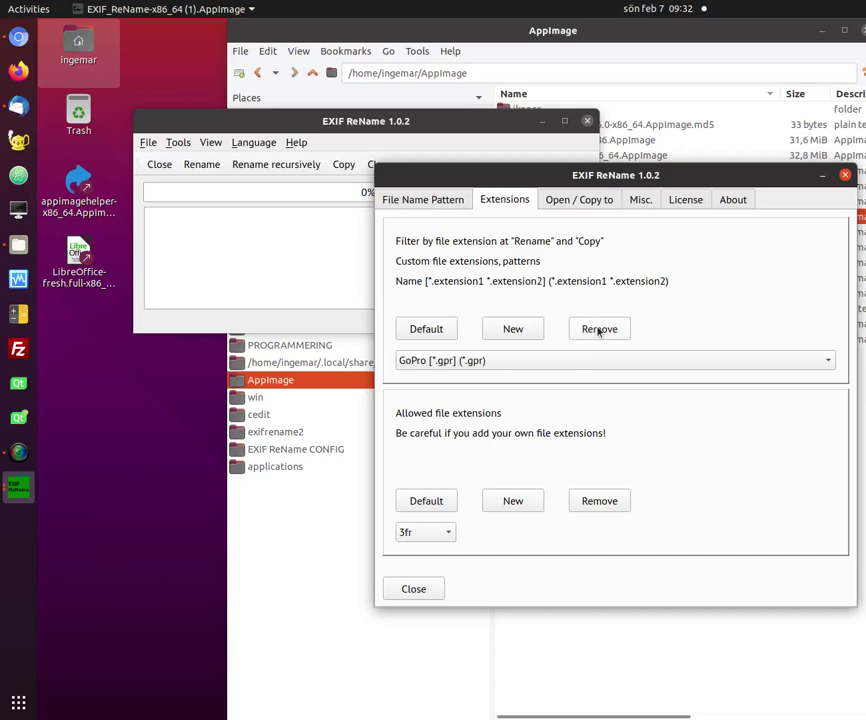
click(599, 329)
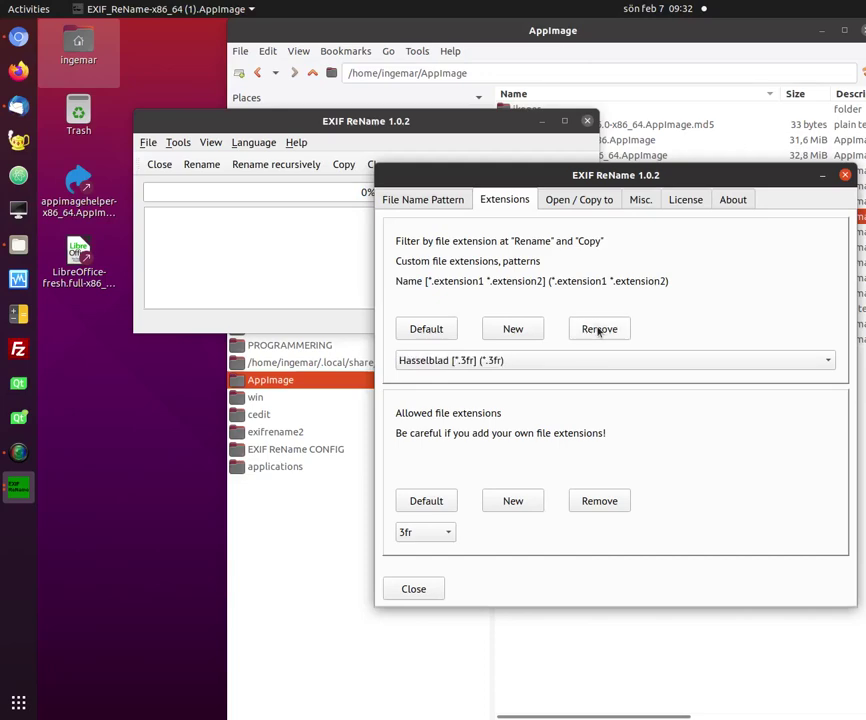
click(599, 329)
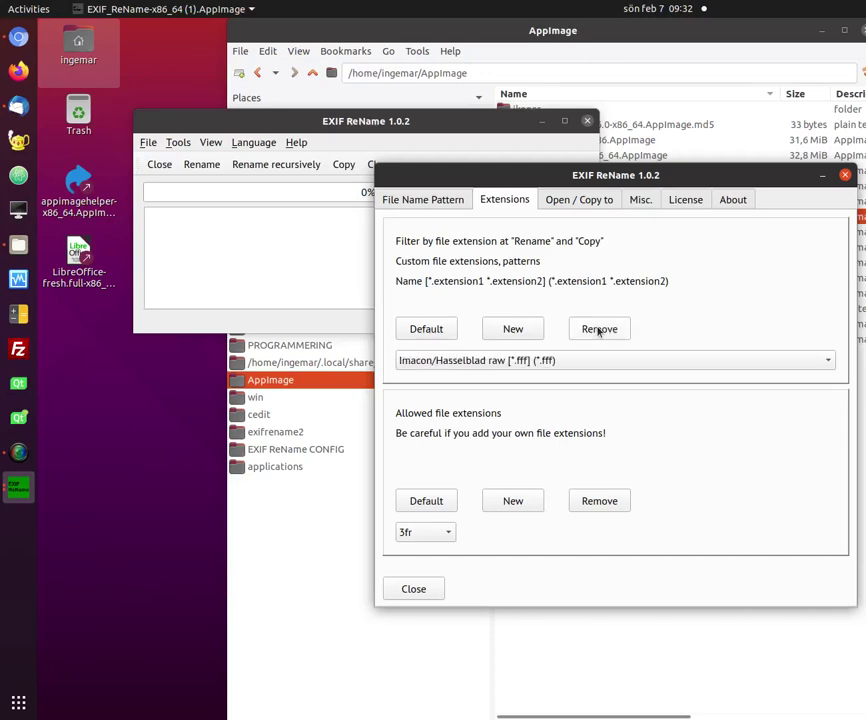
click(599, 329)
Remove the custom file extension patterns from Kodak through Olympus, keeping the jpeg pattern
click(585, 366)
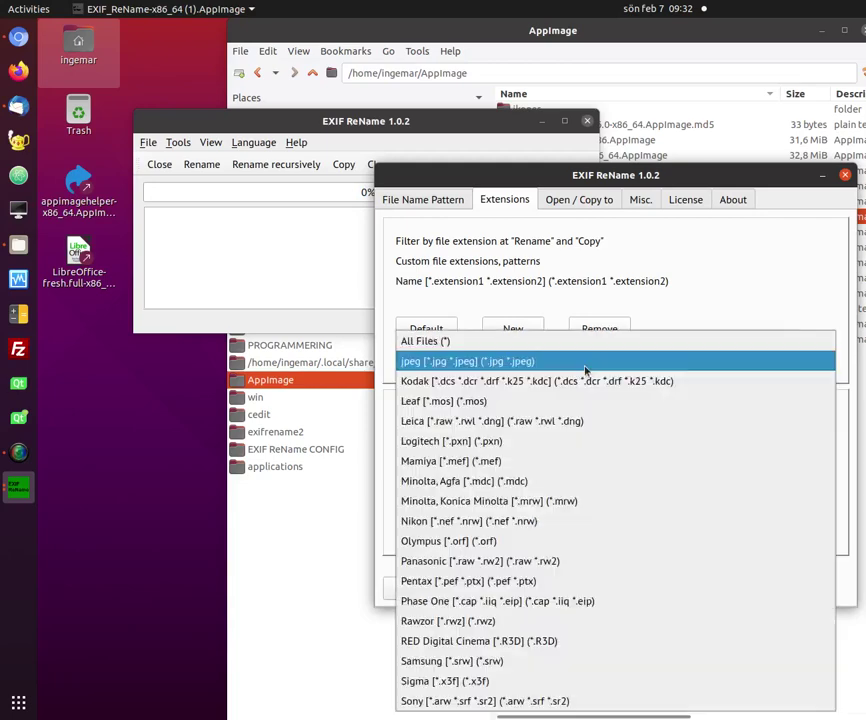
click(582, 381)
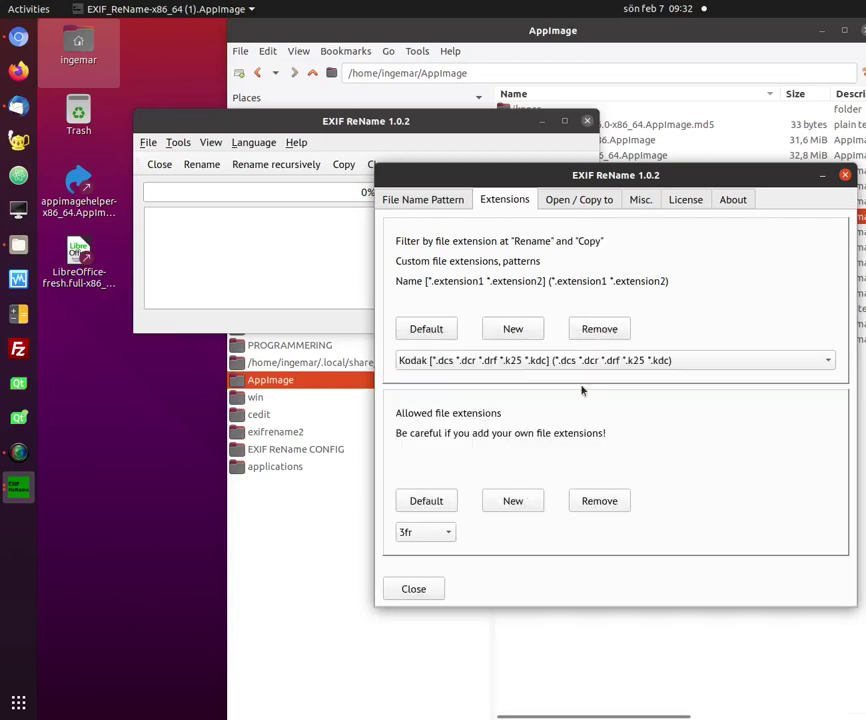
click(599, 328)
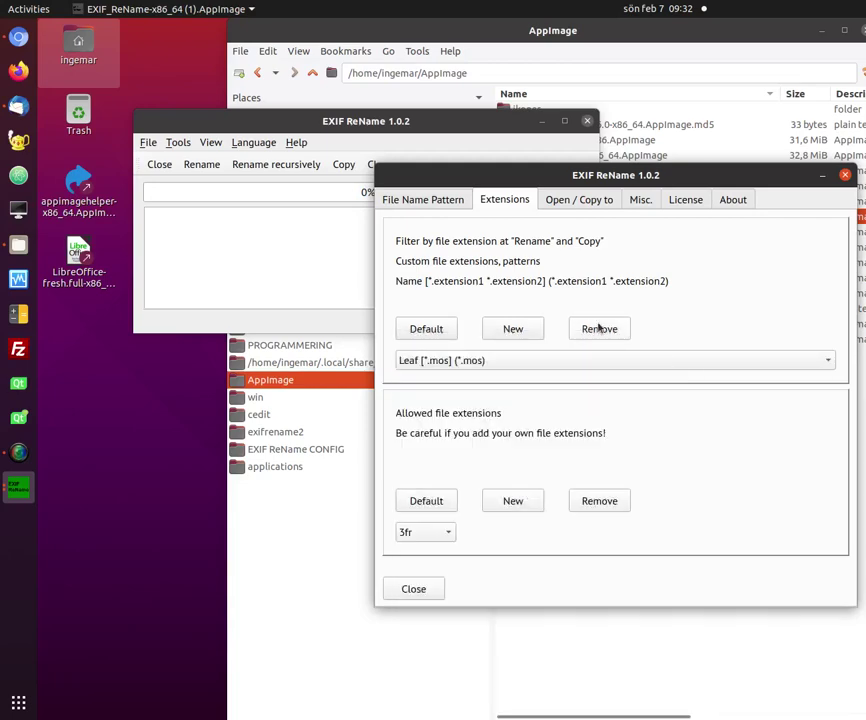
click(599, 328)
click(599, 328)
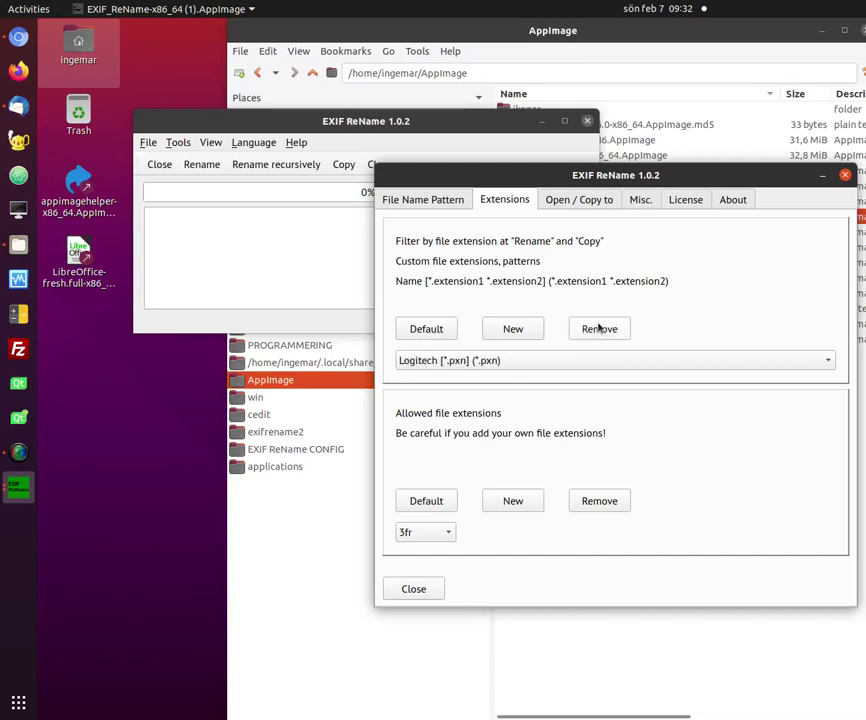
click(599, 328)
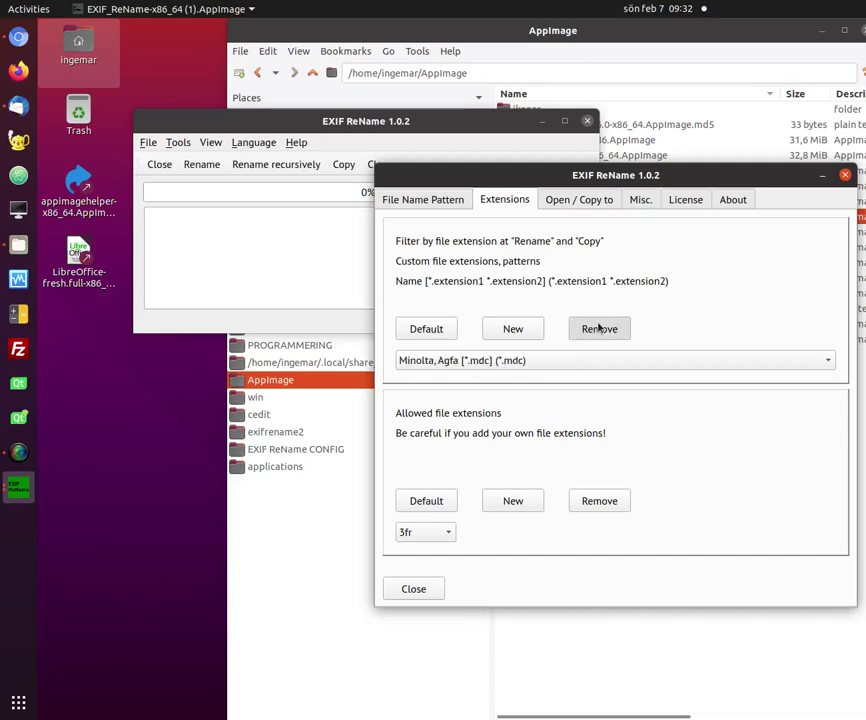
click(599, 328)
click(599, 328)
click(599, 328)
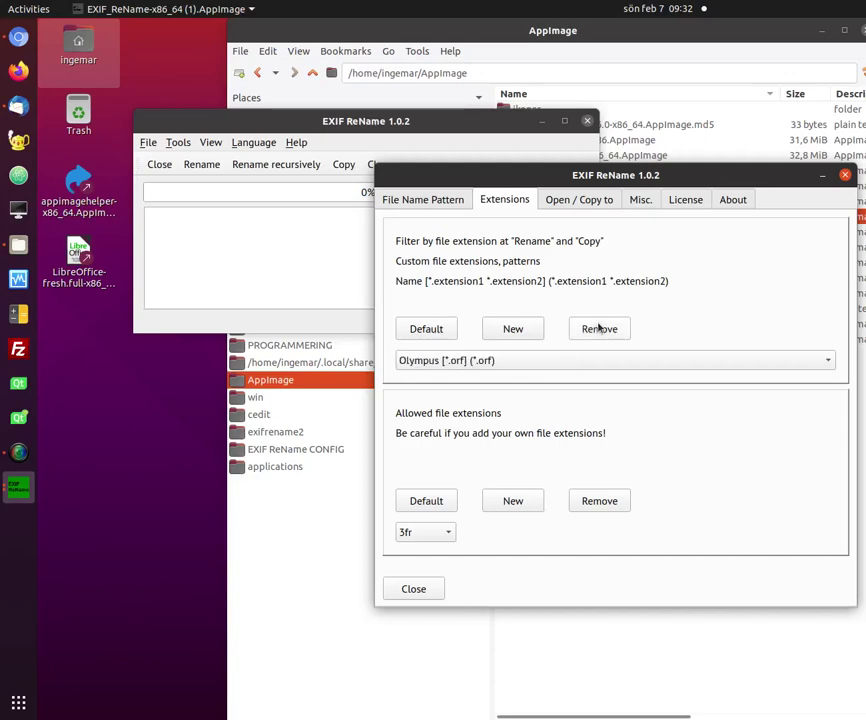
click(599, 328)
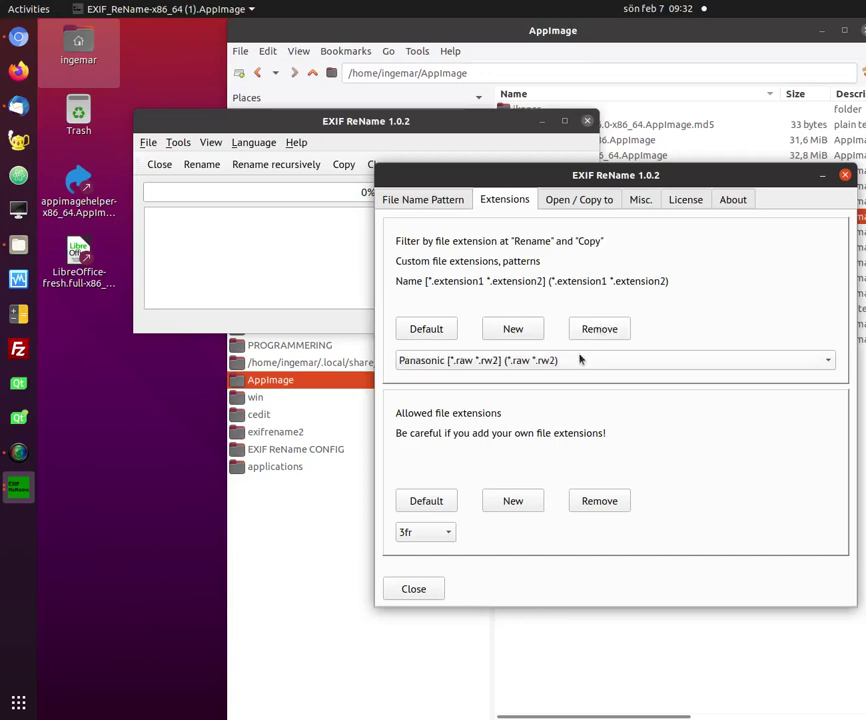
Remove the custom file extension patterns from Pentax through Sony, keeping Panasonic, and check the remaining filters
click(581, 362)
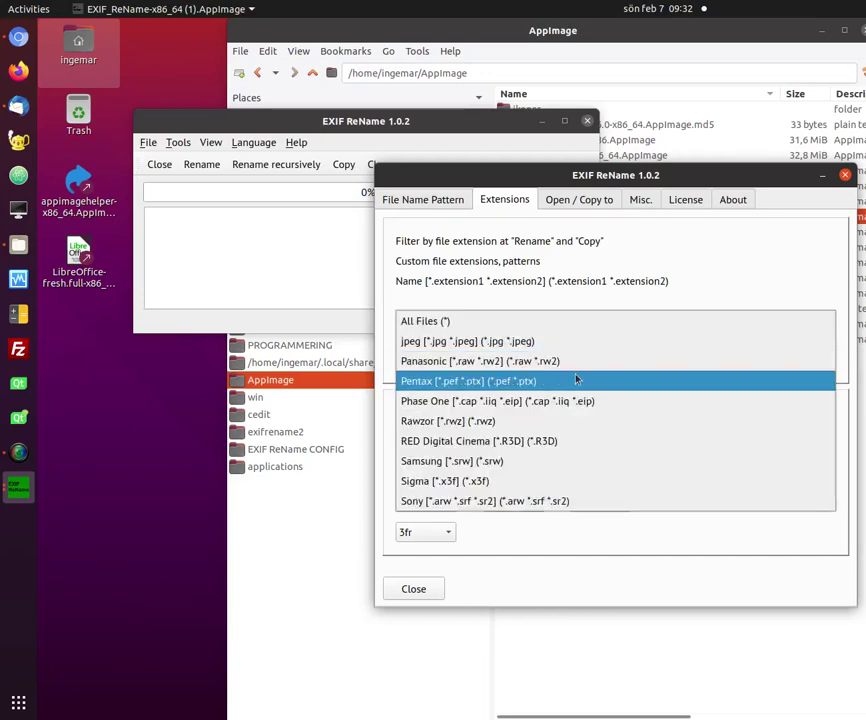
click(576, 381)
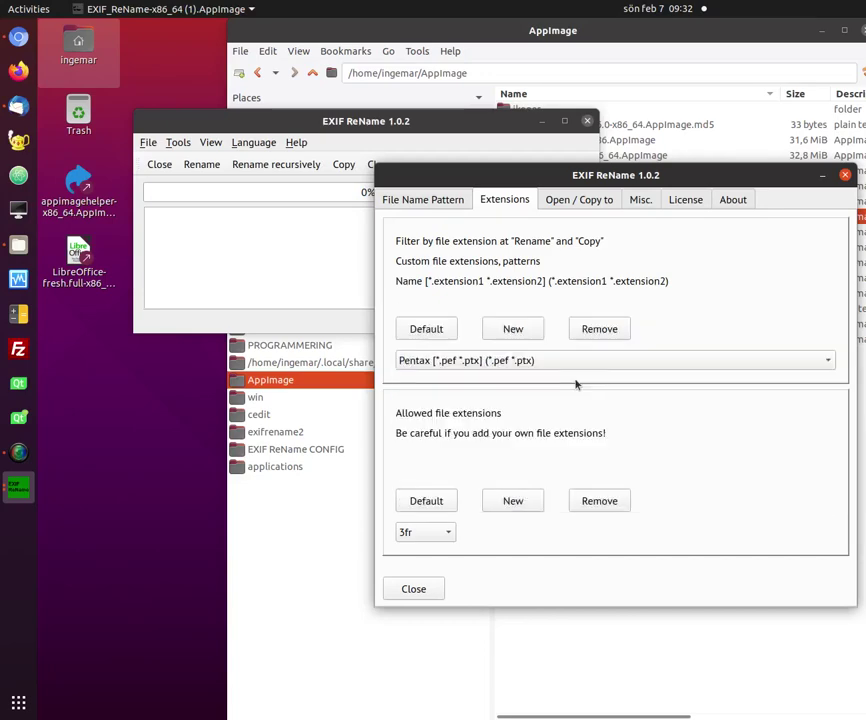
click(599, 329)
click(599, 329)
click(599, 329)
click(599, 329)
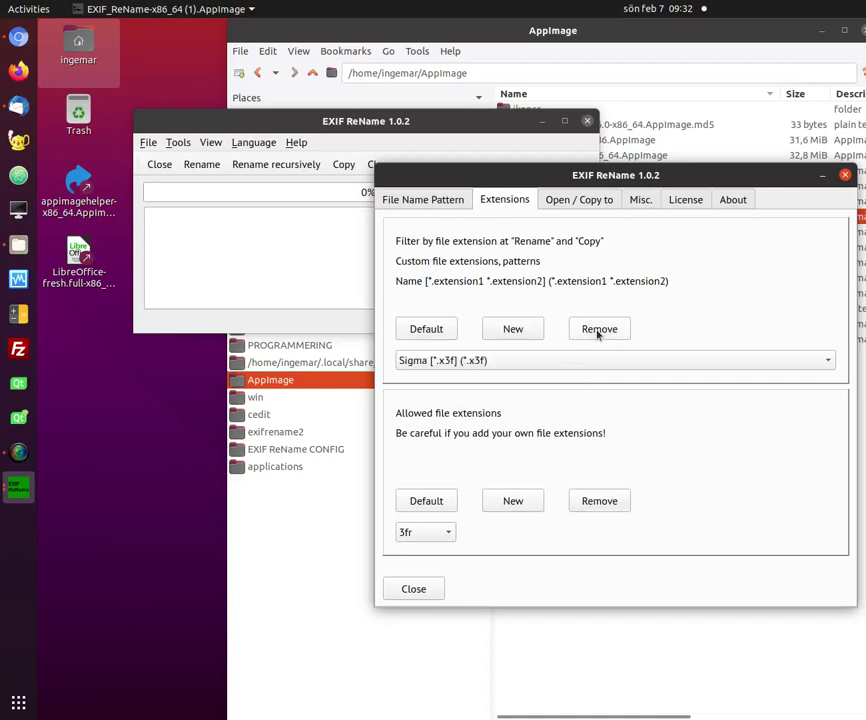
click(599, 330)
click(599, 330)
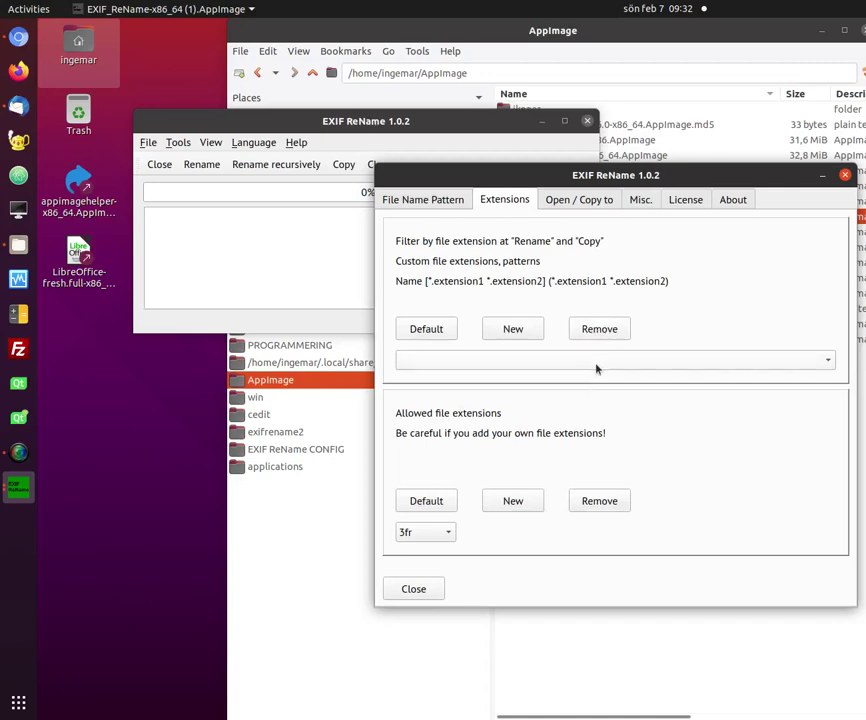
click(597, 367)
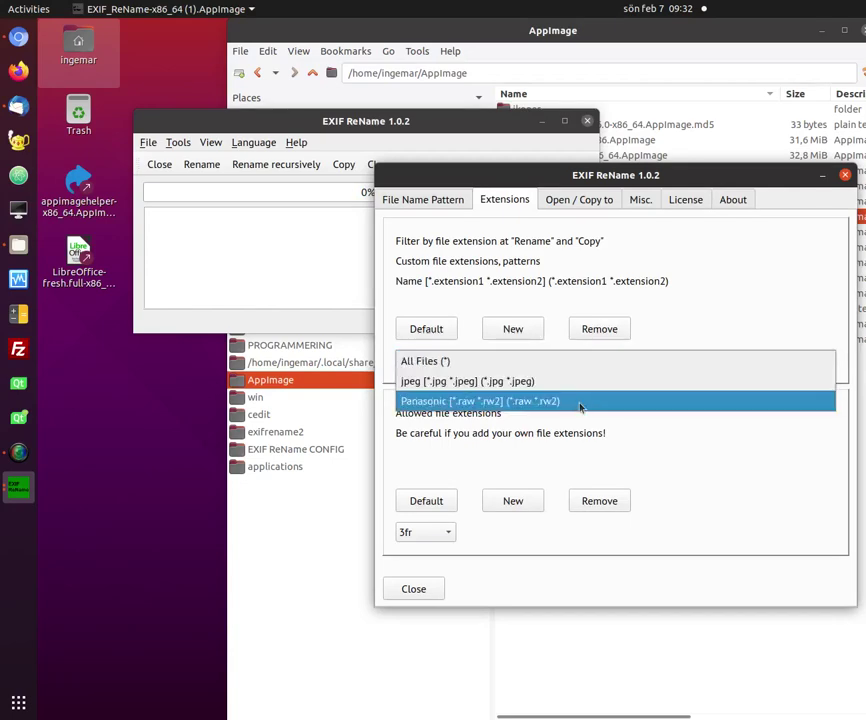
click(688, 291)
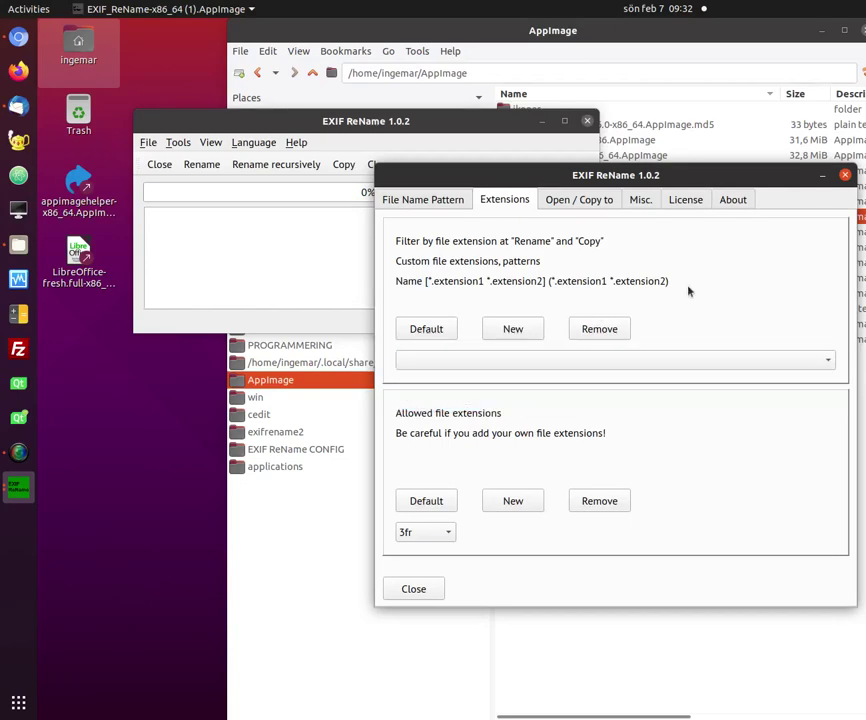
Add the custom extension pattern "My image files [*.jpg *.rw2] (*.jpg *.rw2)" and check it in the filter list
click(522, 328)
click(484, 397)
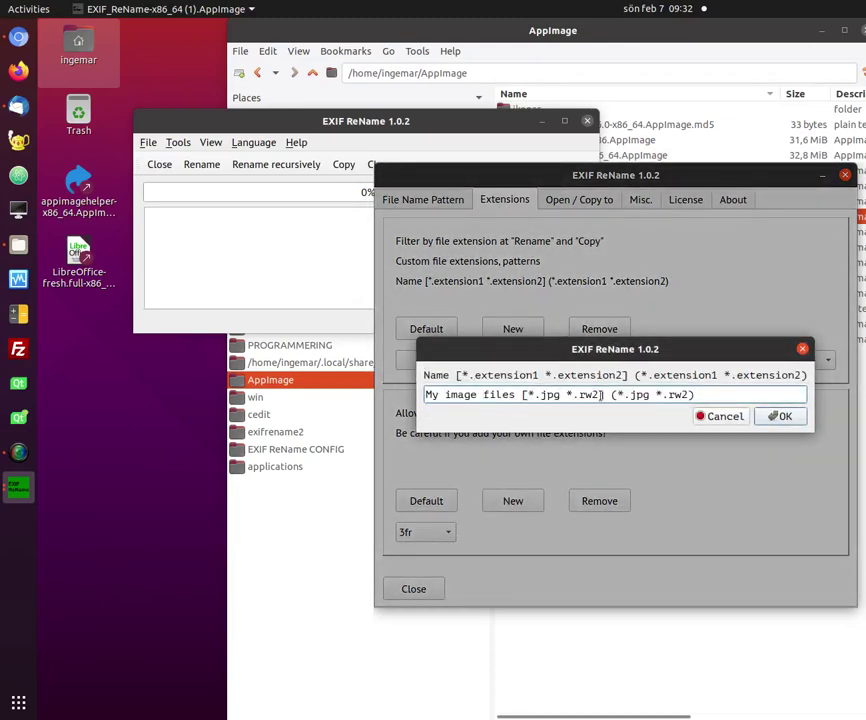
click(778, 417)
click(772, 363)
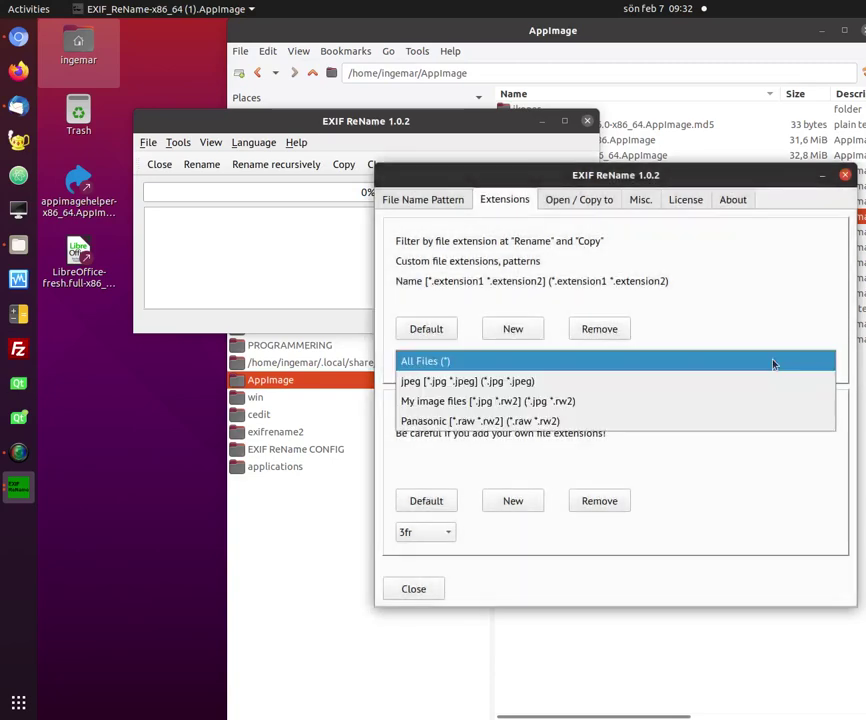
Set Pictures/IMAGES as the default copy location, always copy there without asking, and make dropped files be copied
click(739, 292)
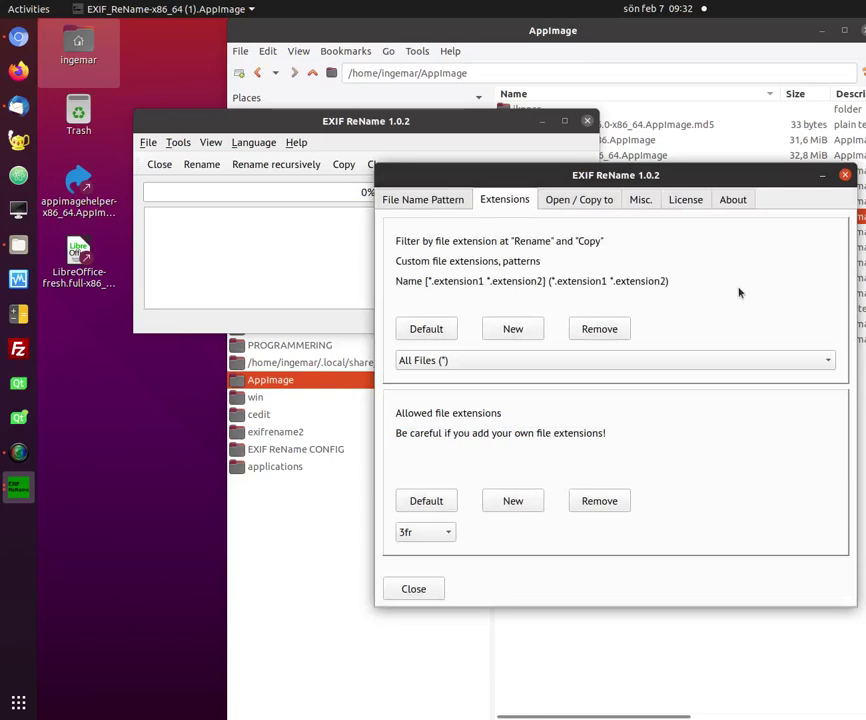
click(597, 204)
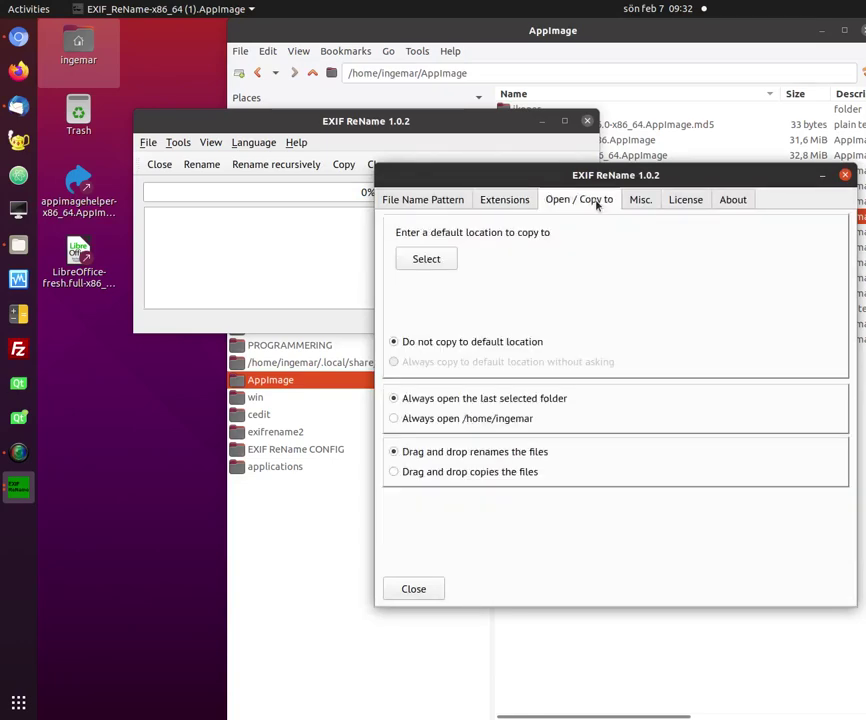
click(438, 259)
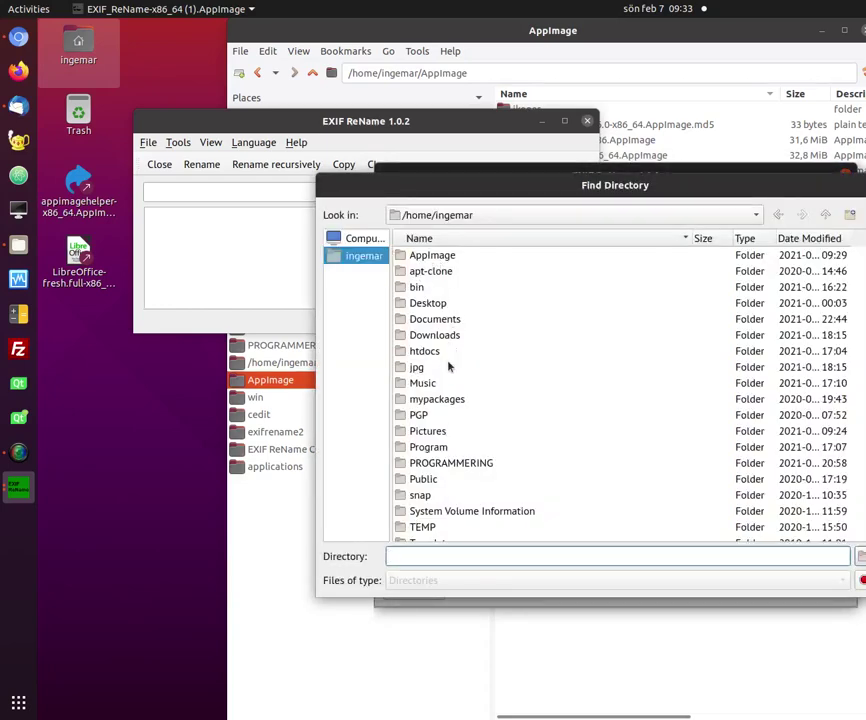
click(445, 432)
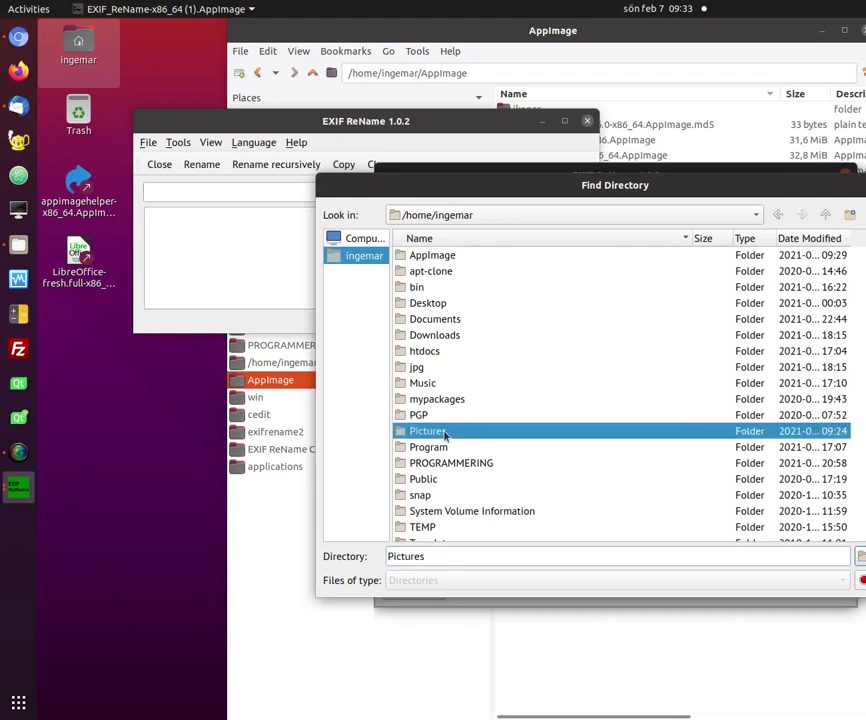
double_click(445, 432)
double_click(440, 295)
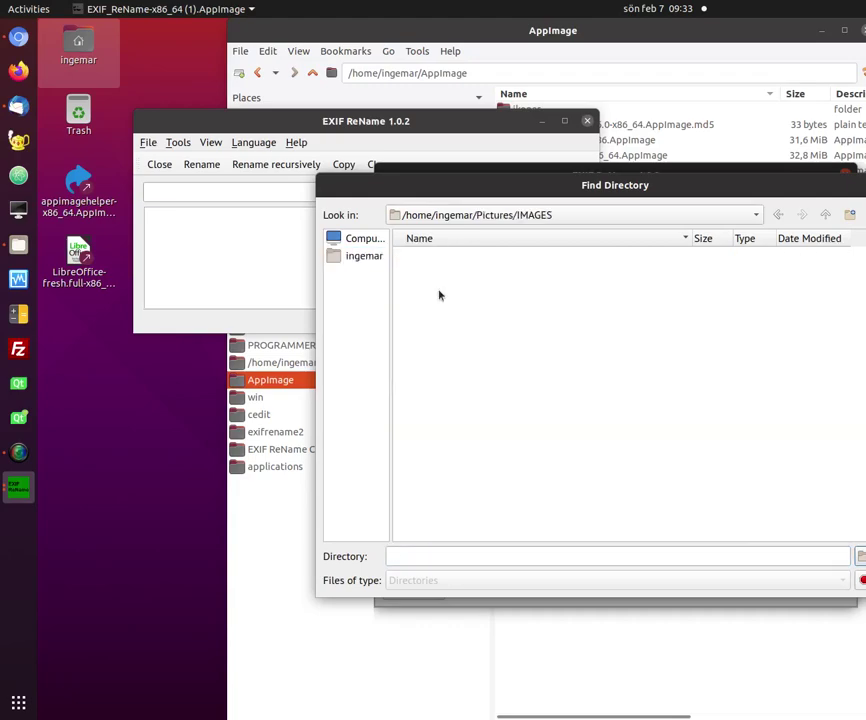
key(Return)
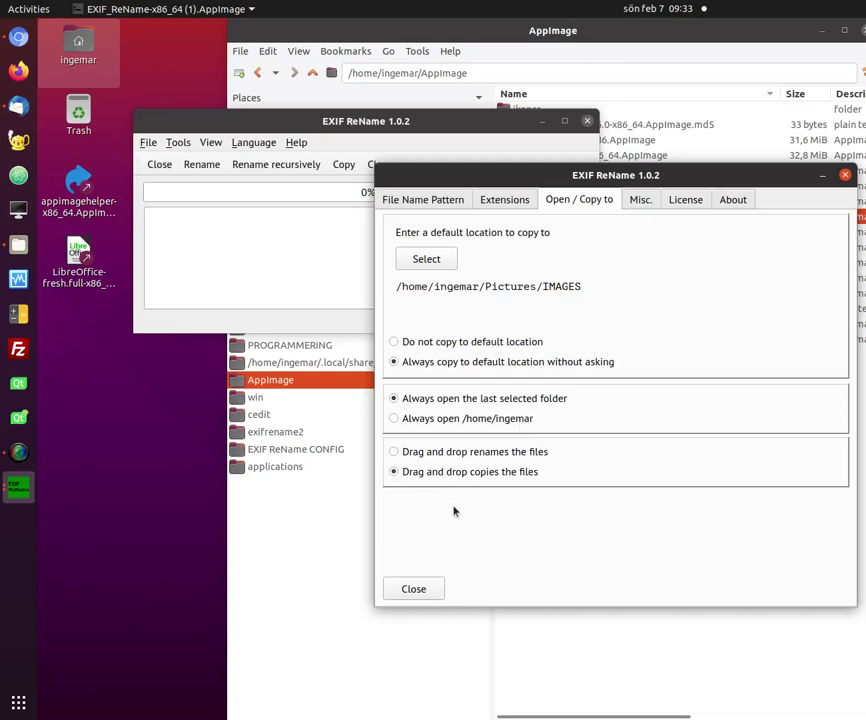
Enable the desktop shortcut in the miscellaneous settings, toggling it off and on again to check it on the desktop
click(641, 201)
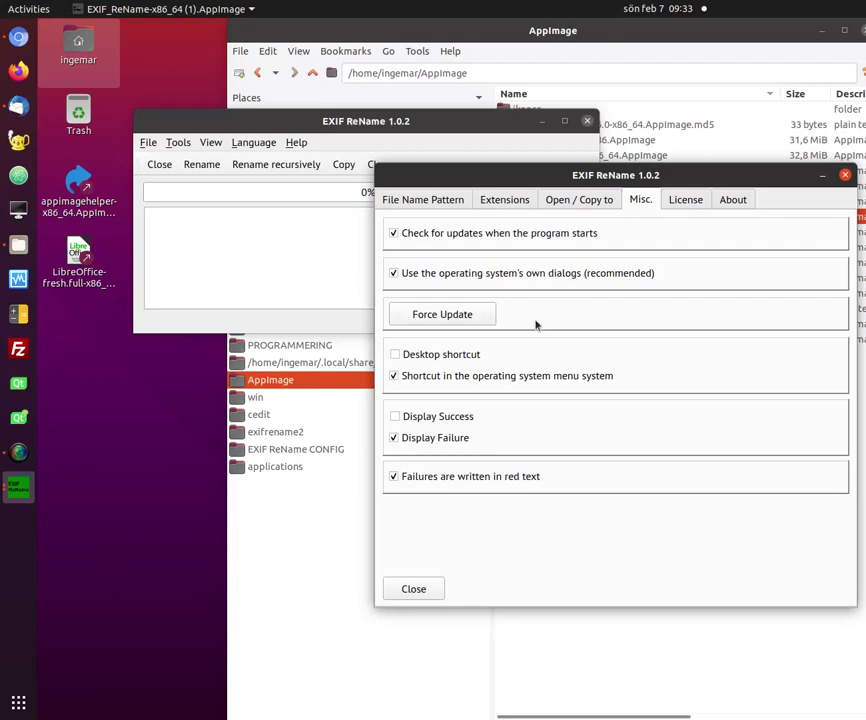
click(394, 355)
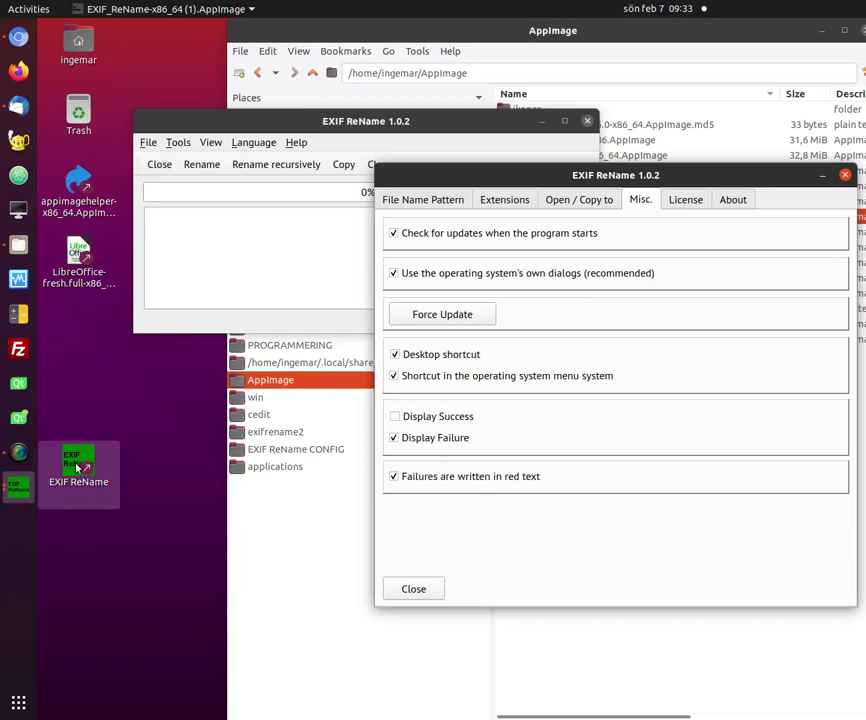
click(403, 355)
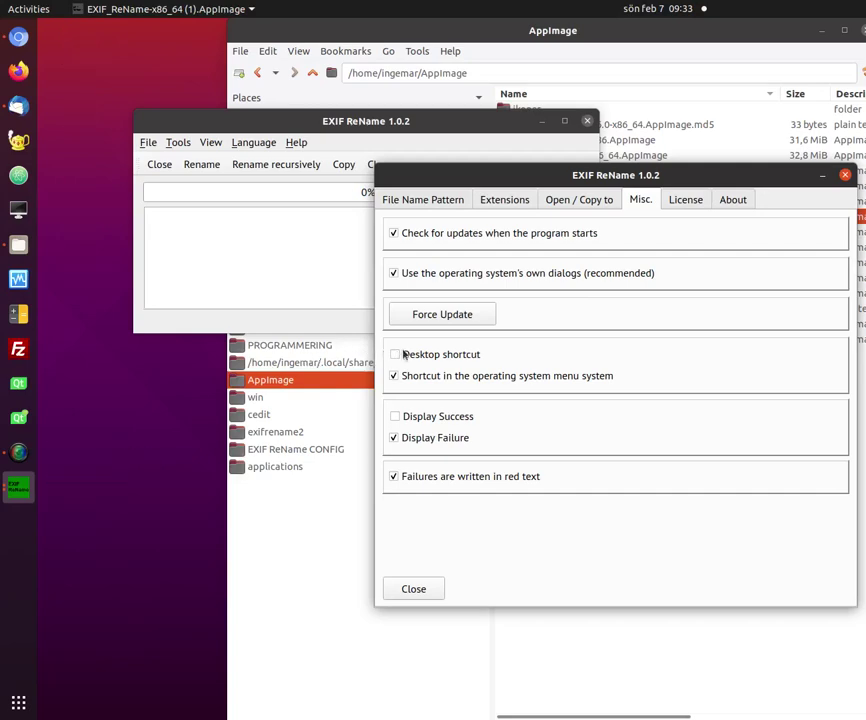
click(403, 355)
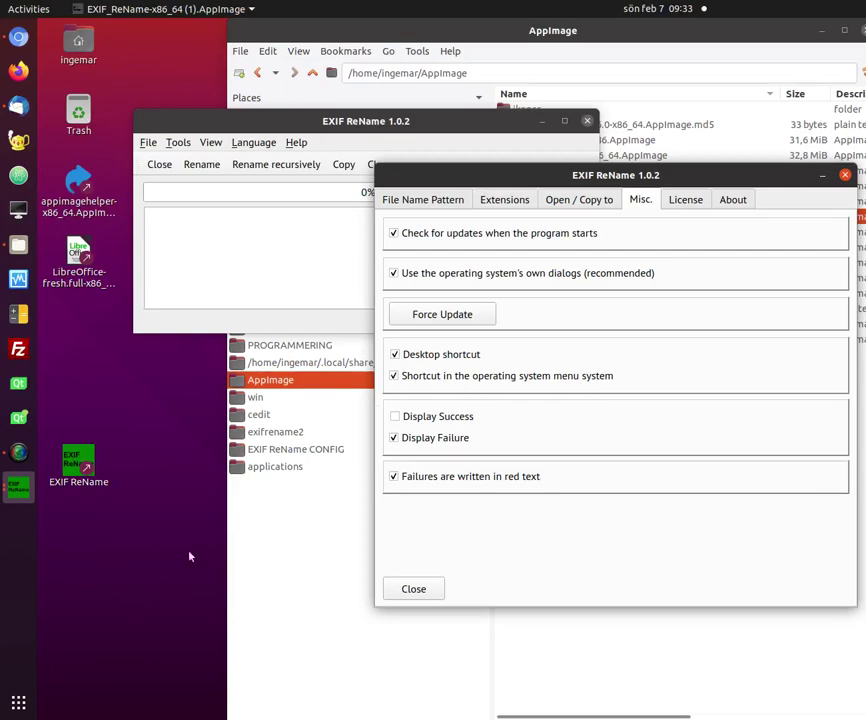
Search the system's applications for "ex" to check the EXIF ReName menu shortcut, and return to the settings
click(18, 702)
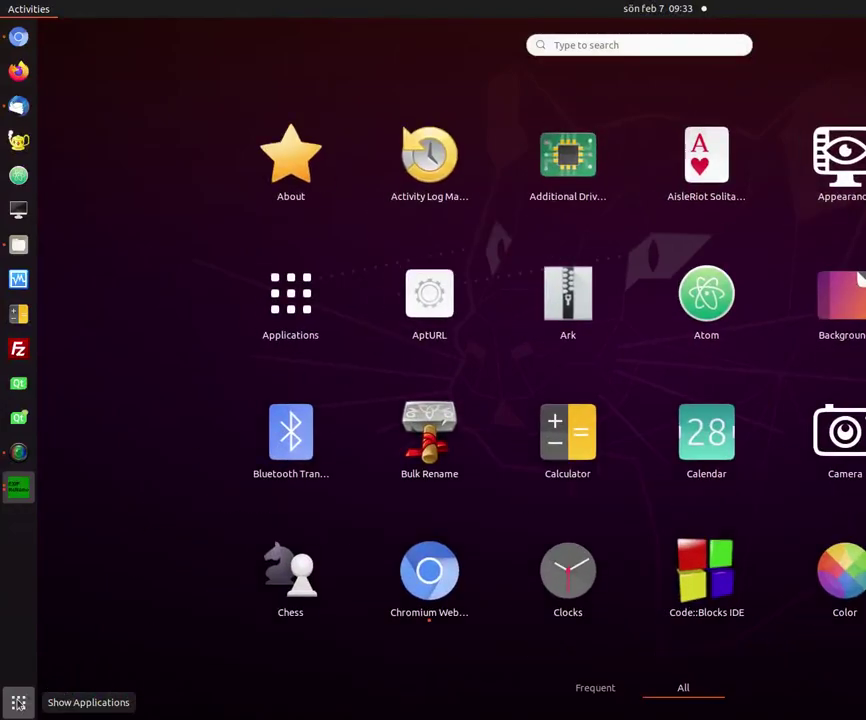
text(ex)
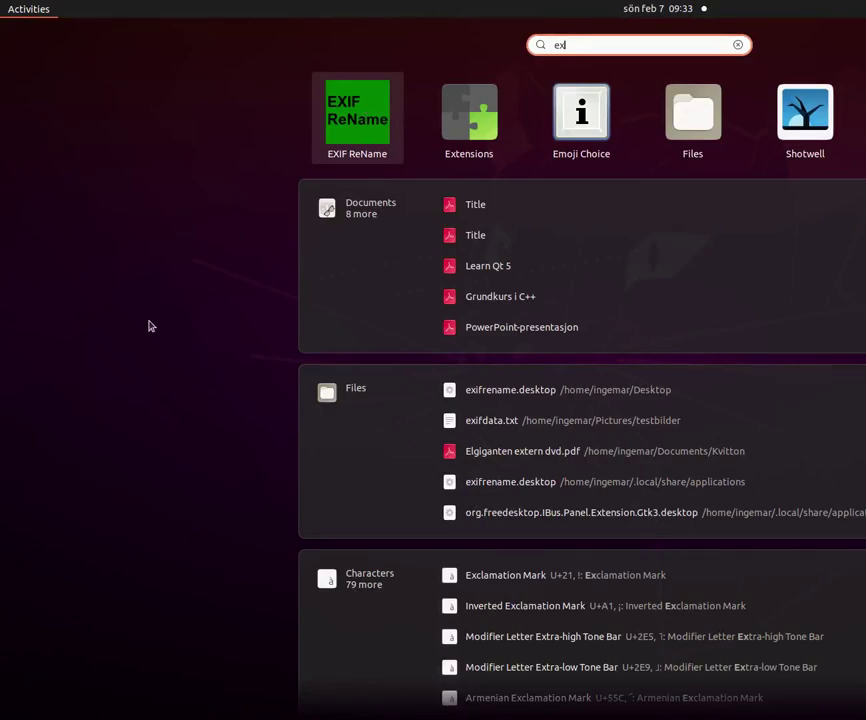
key(Escape)
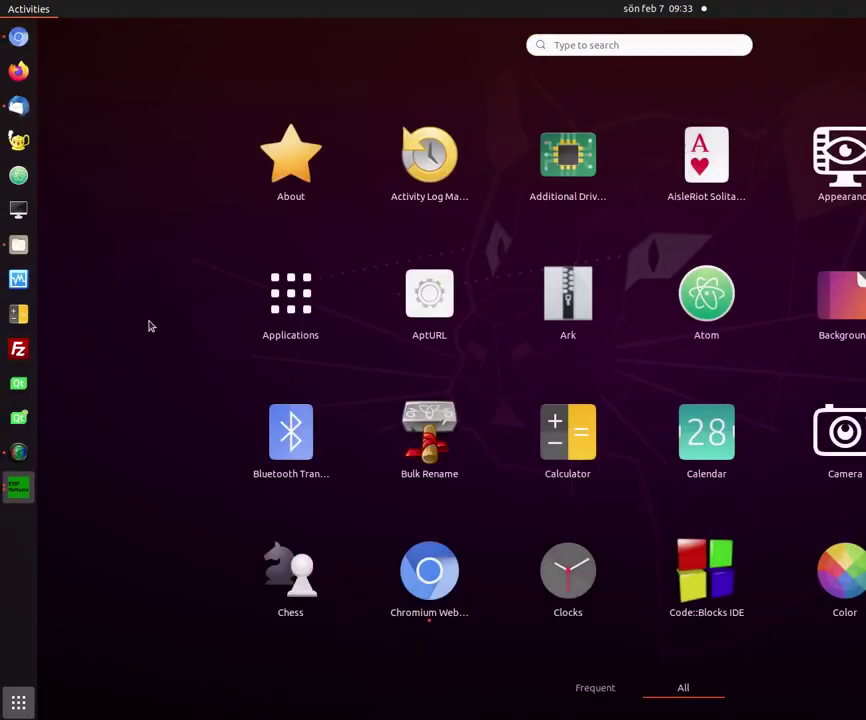
key(Escape)
key(Escape)
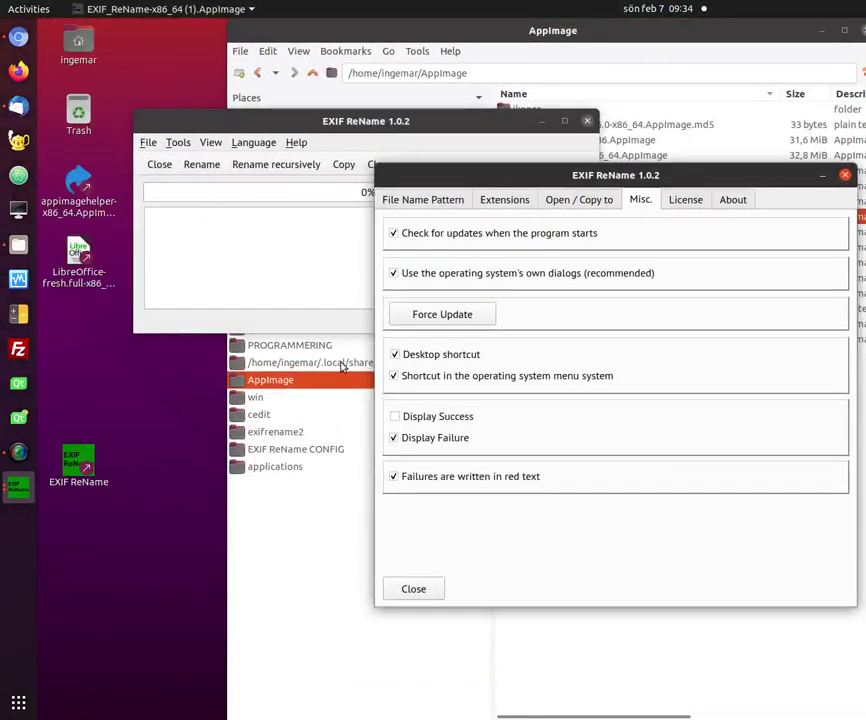
View the license text and the program's version information, and close the settings window
click(680, 200)
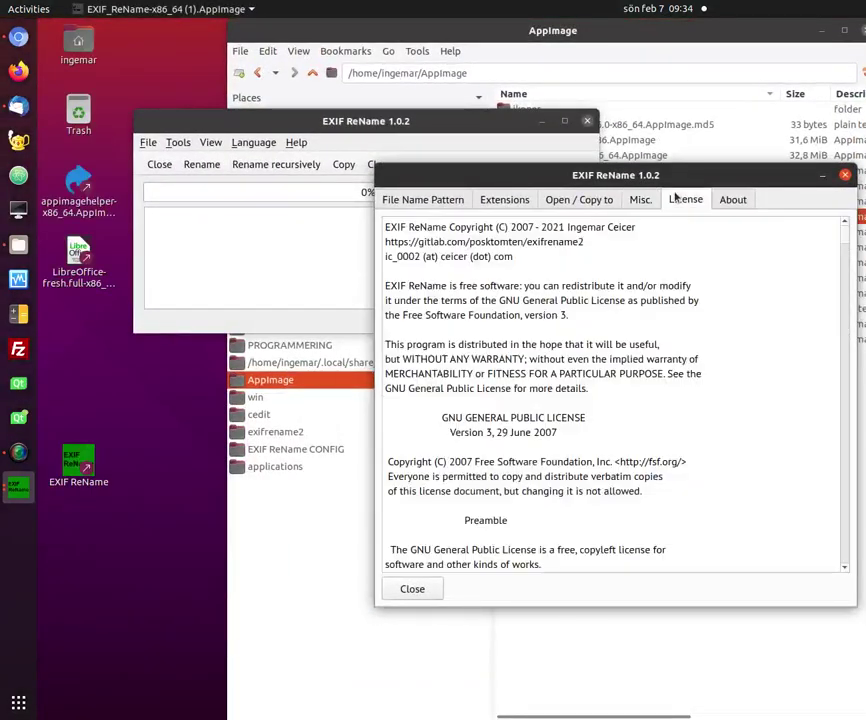
click(741, 200)
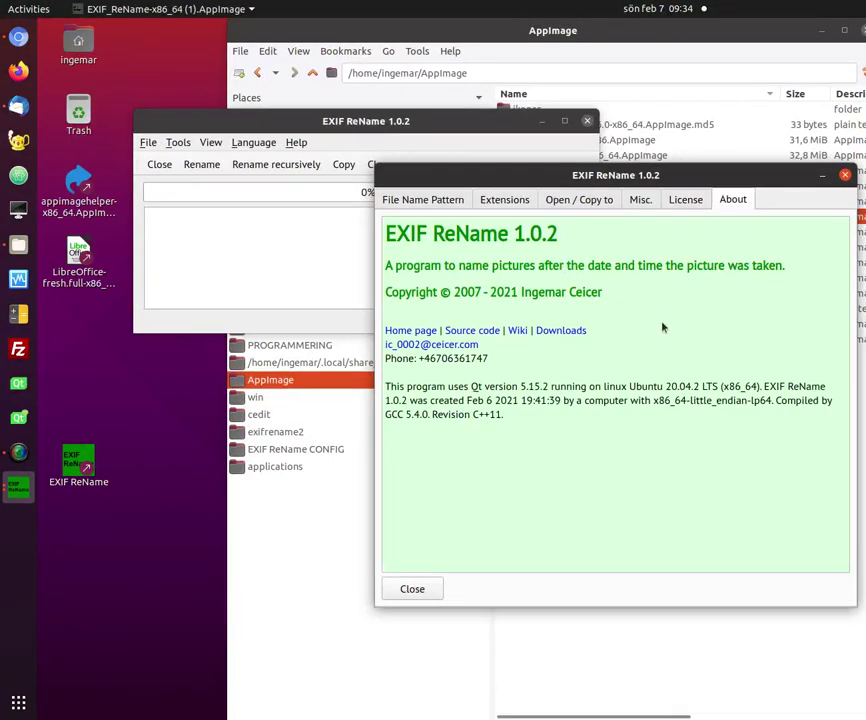
click(421, 588)
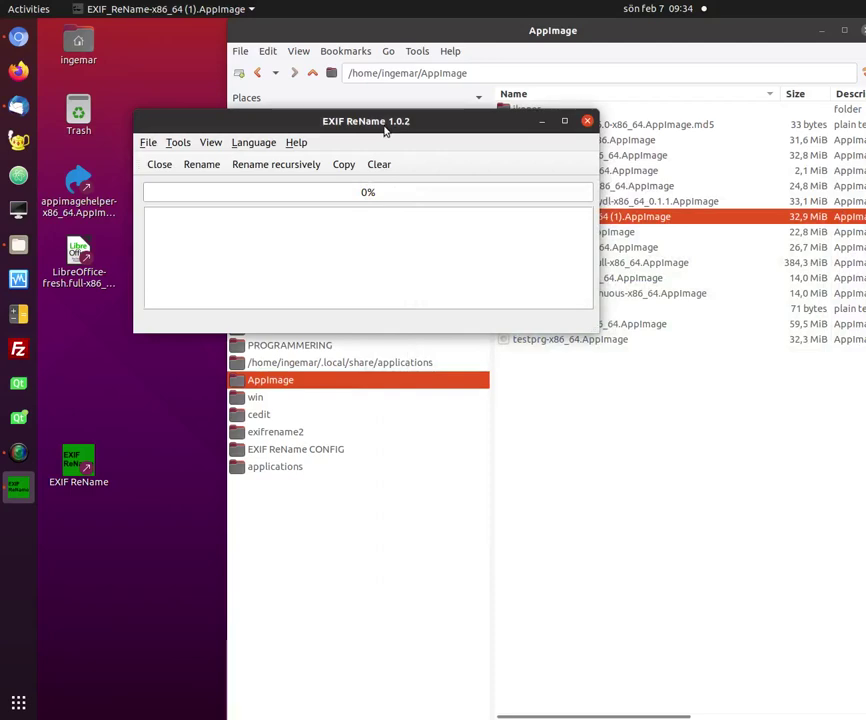
Arrange the file manager above the EXIF ReName window, and make the EXIF ReName window taller and wider
drag(385, 130, 558, 472)
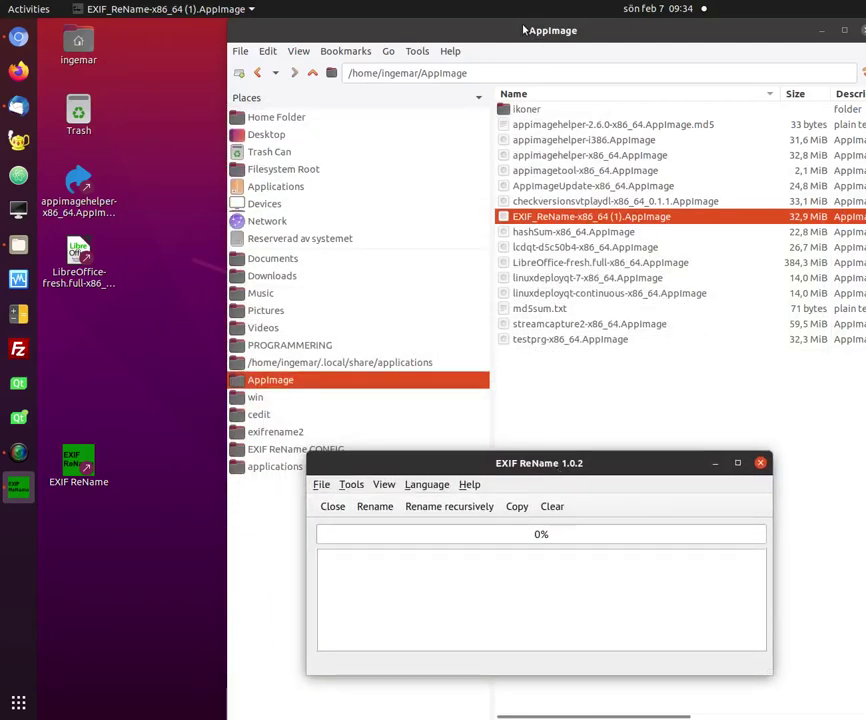
key(ctrl+q)
drag(520, 25, 420, 44)
key(Return)
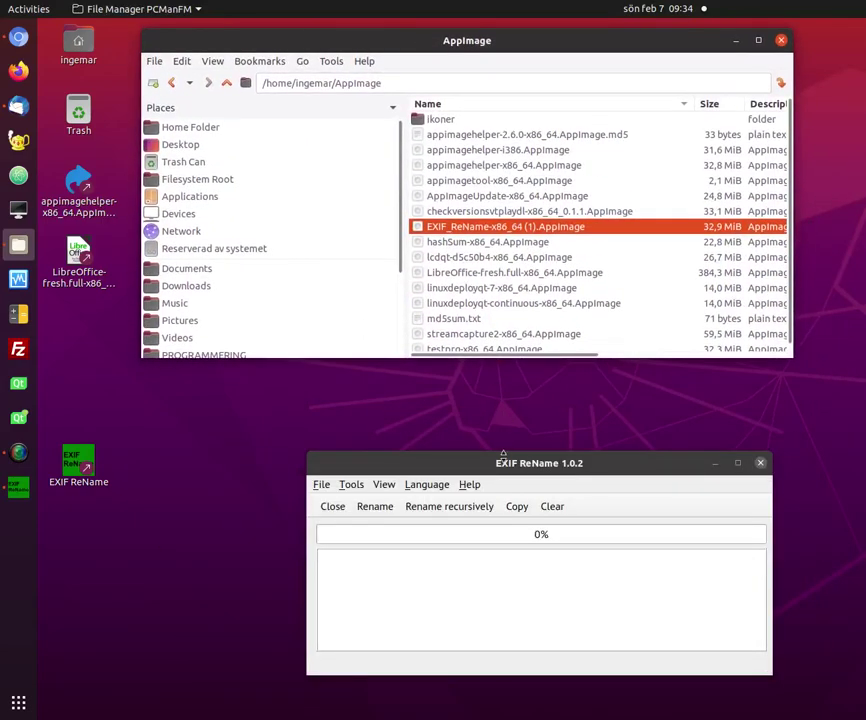
drag(501, 464, 363, 406)
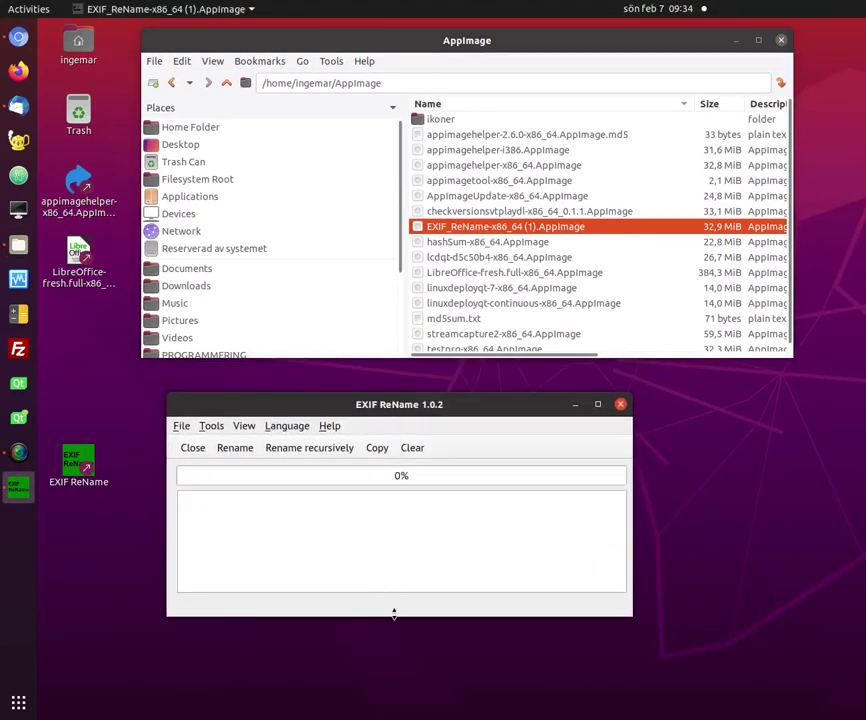
drag(394, 613, 387, 709)
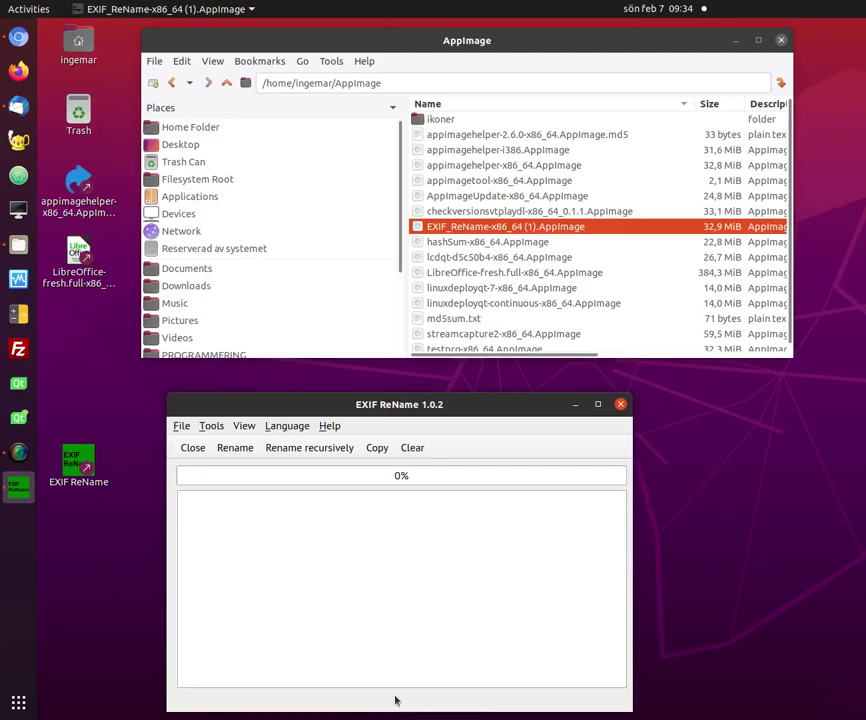
drag(632, 567, 806, 551)
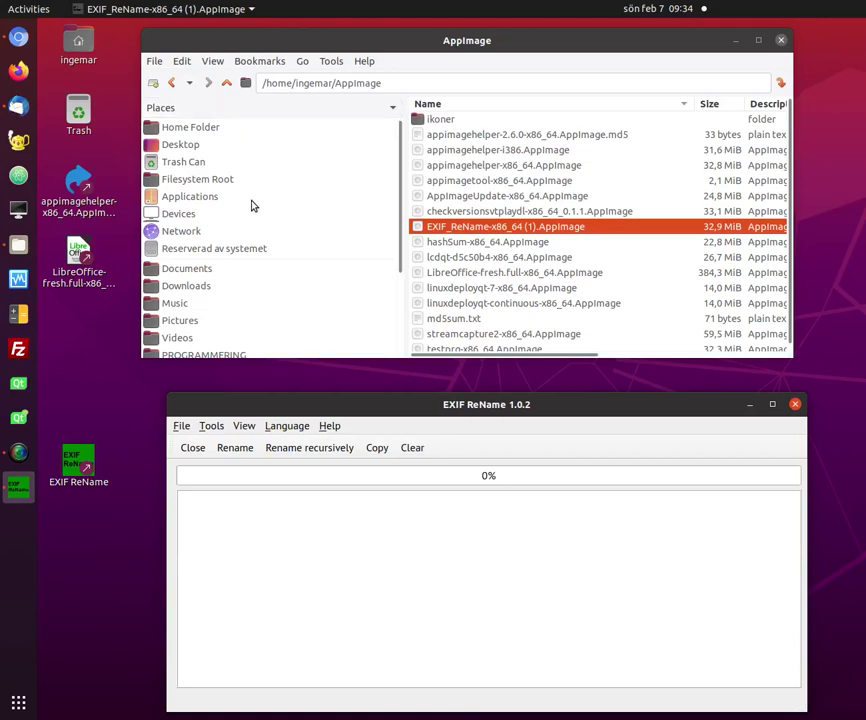
Check the contents of the IMAGES folder inside Pictures in the file manager, and return to Pictures
scroll(240, 210, down, 3)
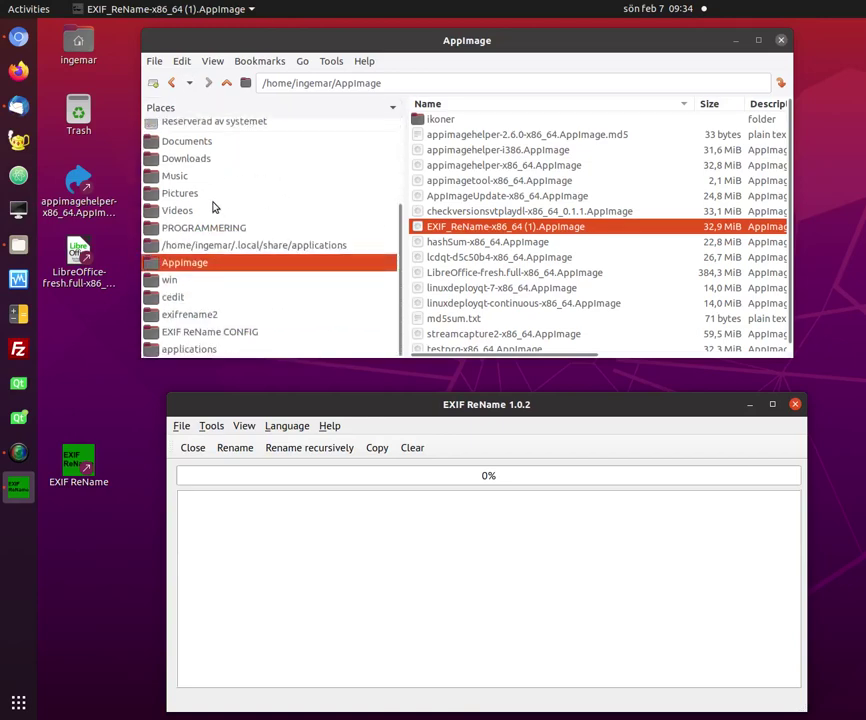
click(200, 194)
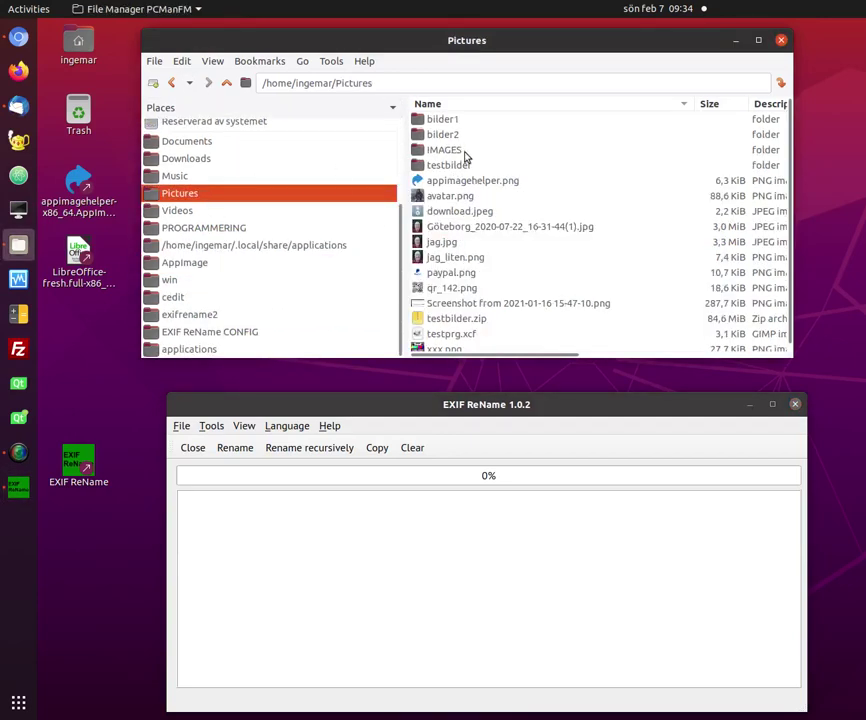
double_click(464, 153)
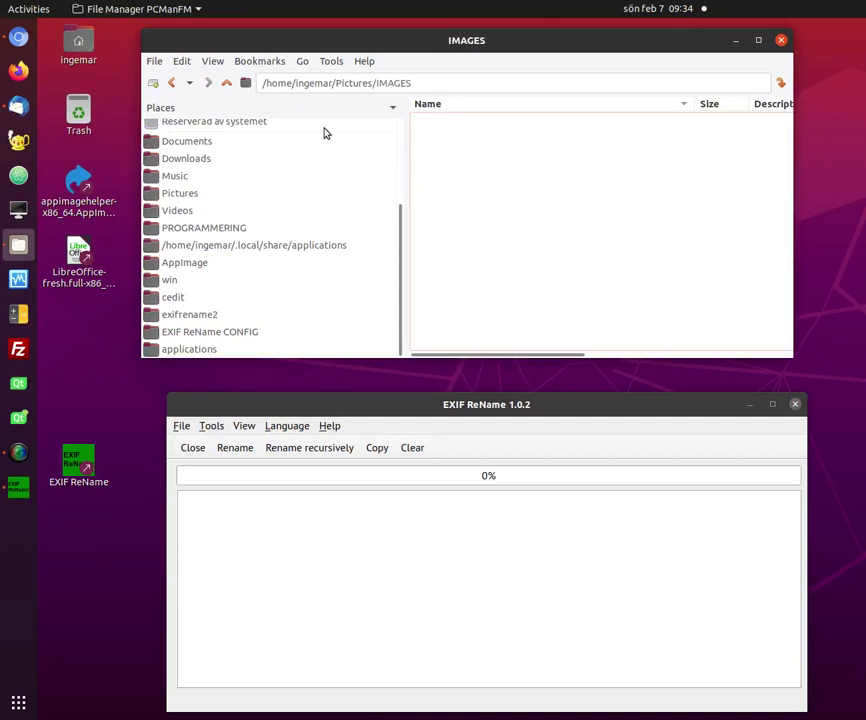
click(226, 84)
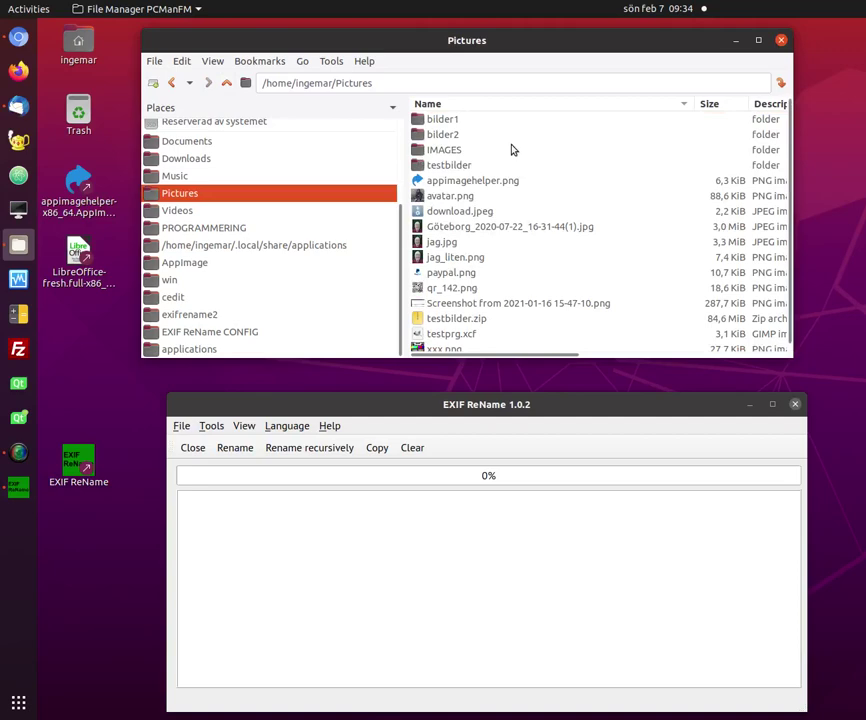
Copy and rename all files of the testbilder folder by dropping them onto the EXIF ReName window
double_click(472, 165)
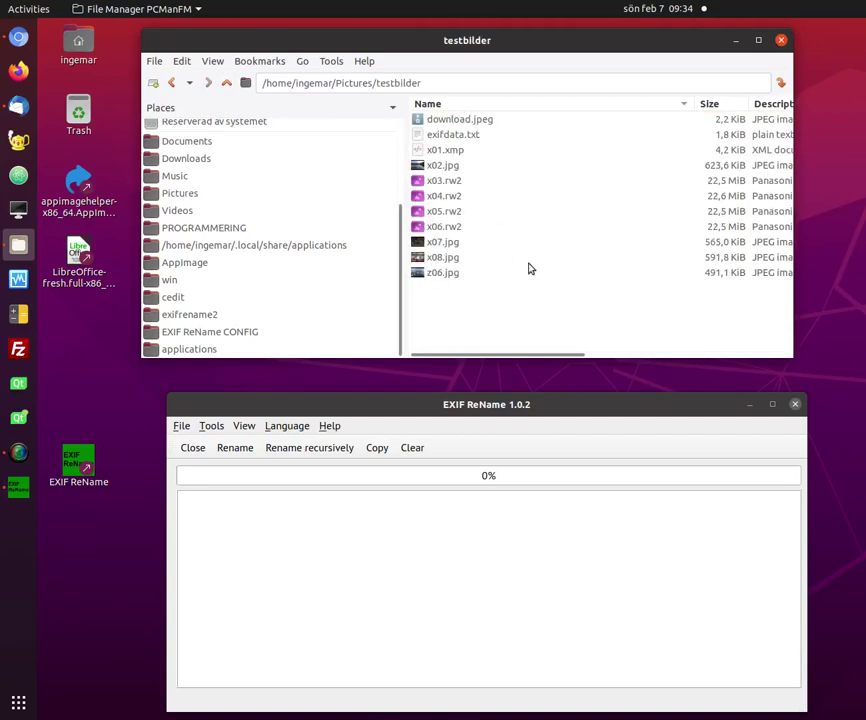
key(ctrl+a)
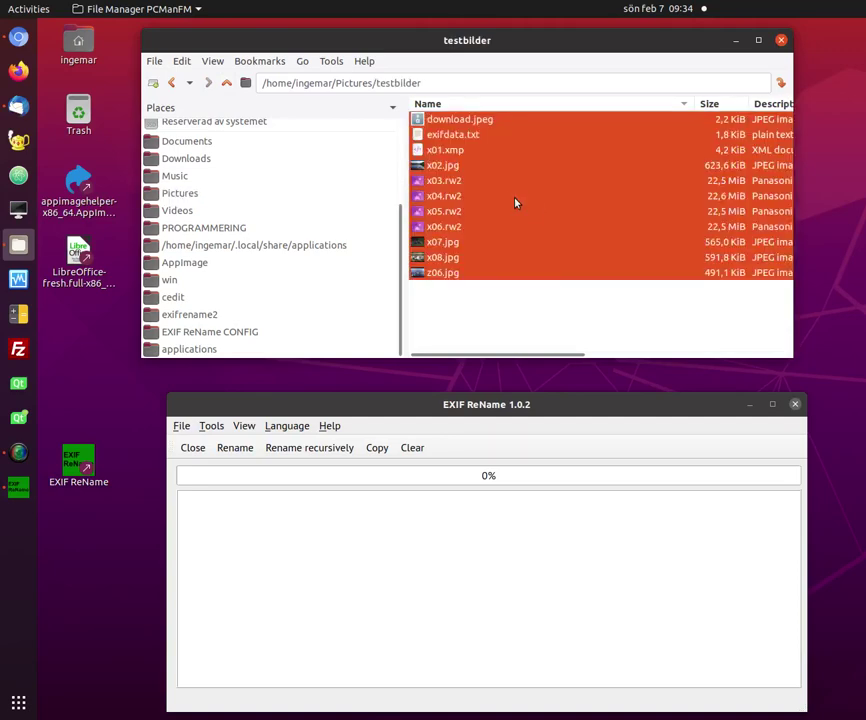
drag(484, 199, 387, 590)
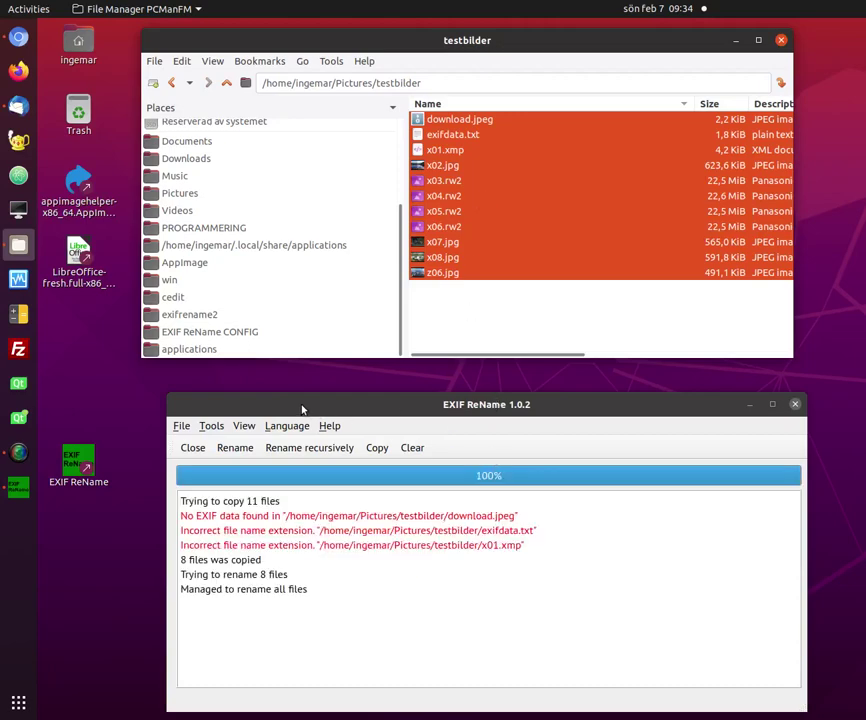
Enlarge the text of the EXIF ReName message log by zooming in repeatedly, and reduce it slightly
click(244, 425)
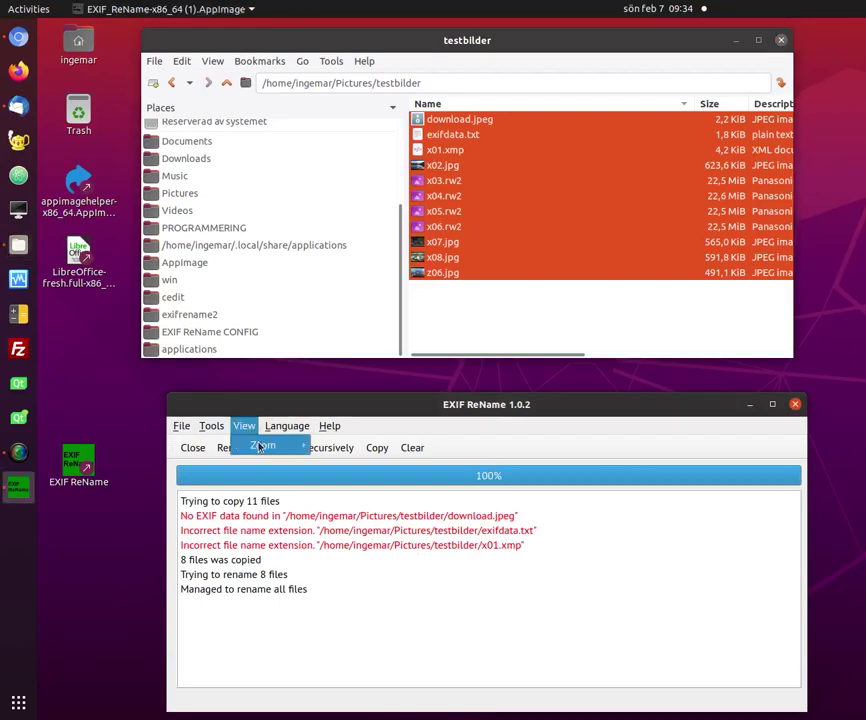
mouse_move(262, 445)
click(340, 445)
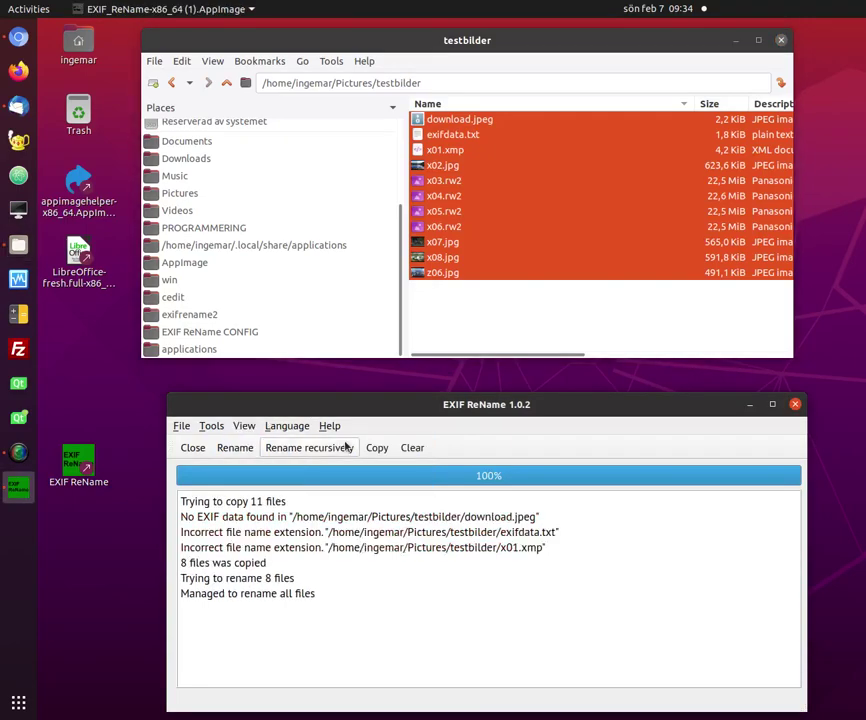
click(246, 426)
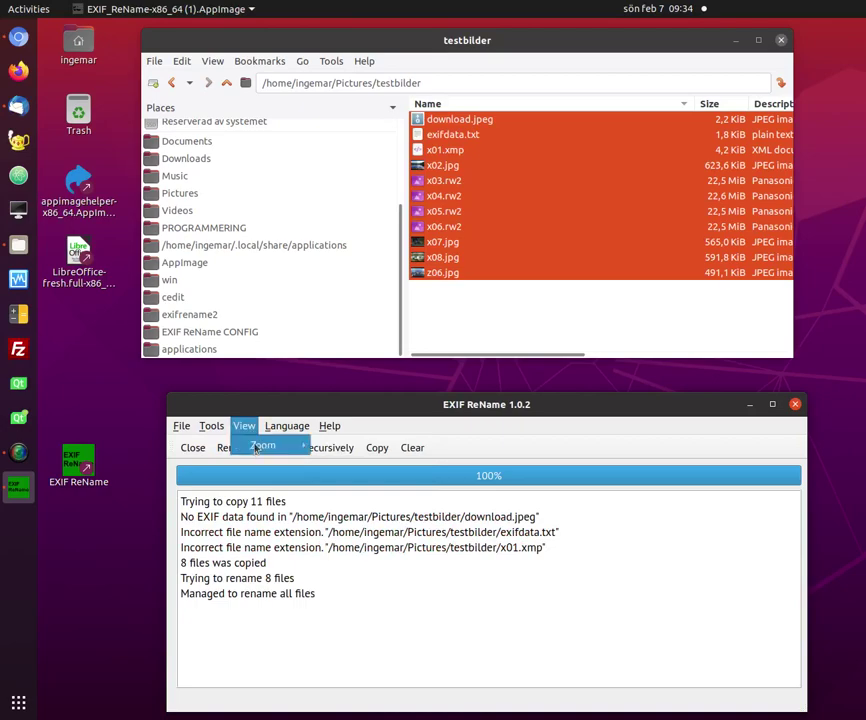
mouse_move(262, 447)
click(373, 450)
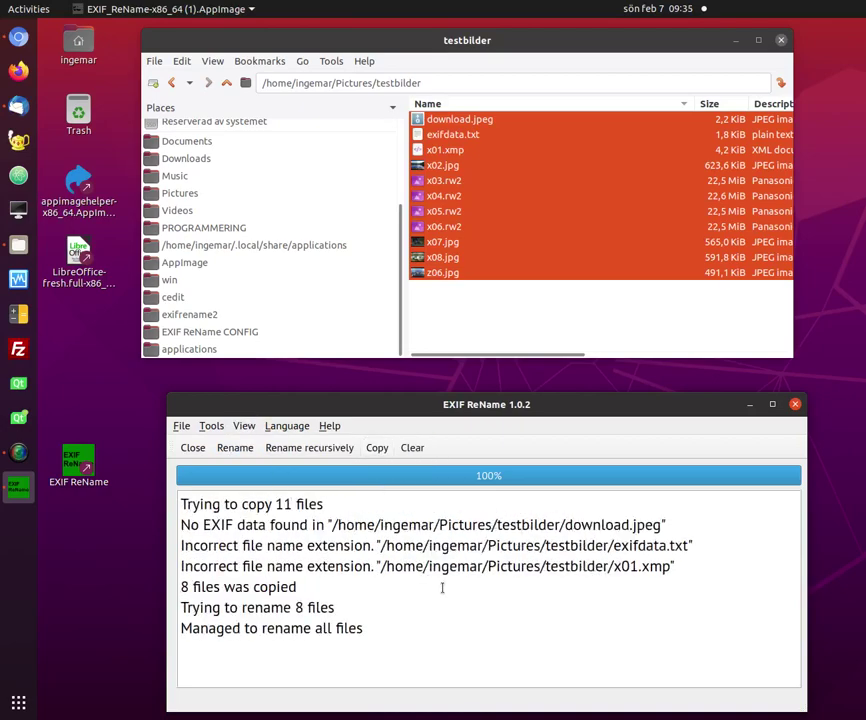
key(ctrl+plus)
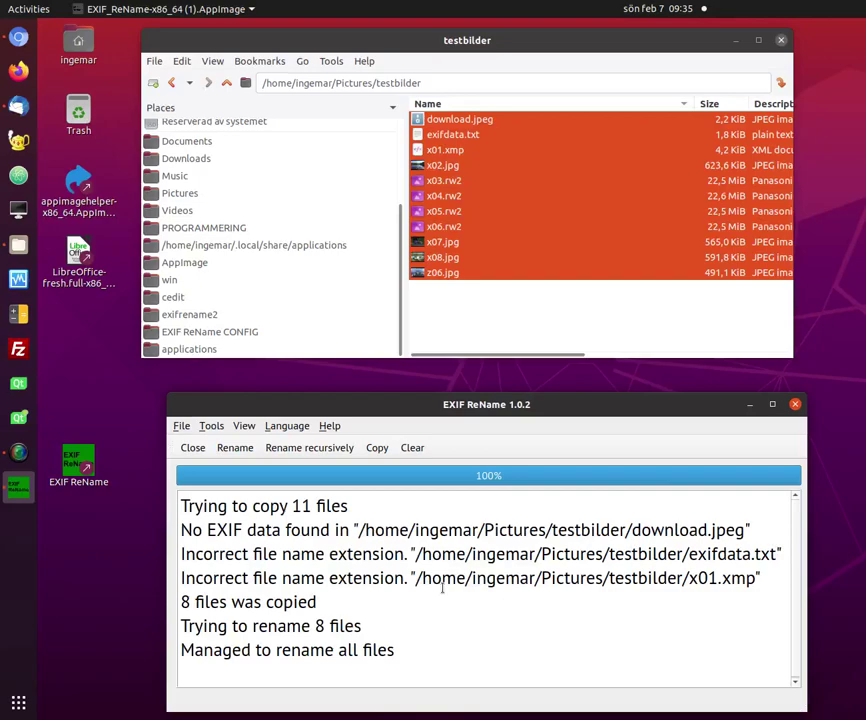
key(ctrl+minus)
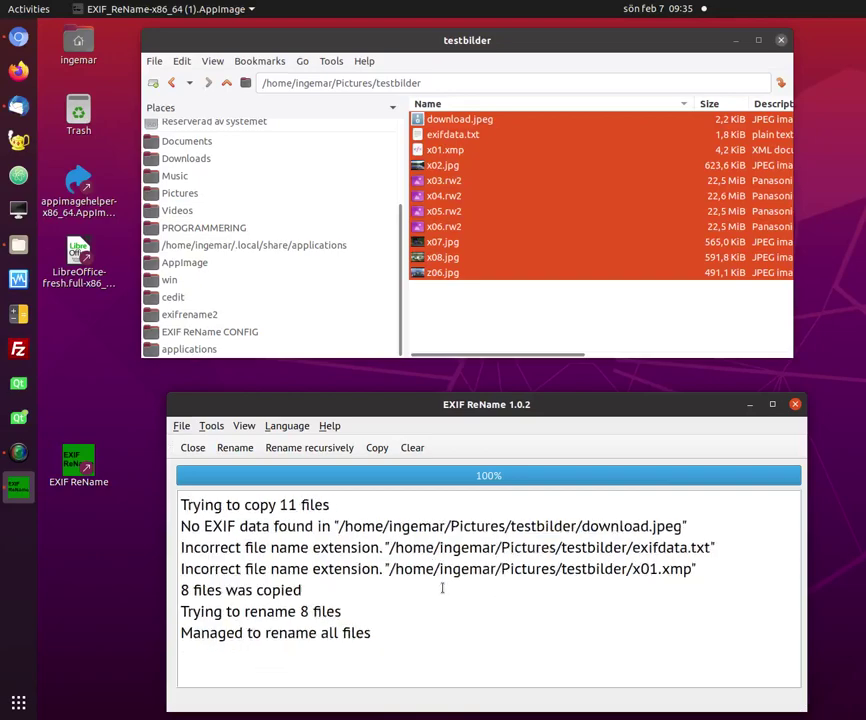
Examine the copy and rename messages in the EXIF ReName log, highlighting the file counts and the rejected txt and xmp extensions
key(ctrl+minus)
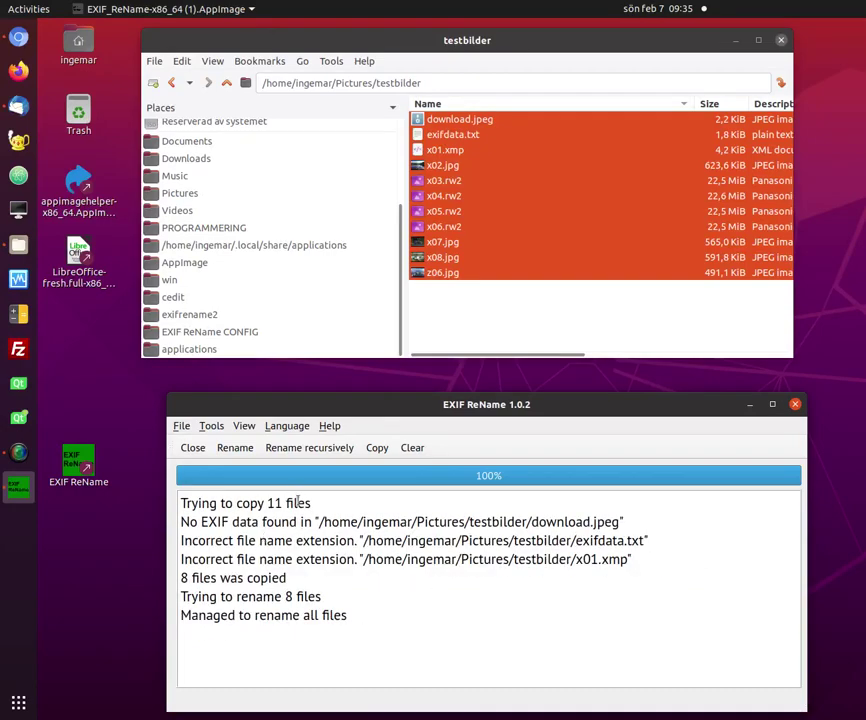
drag(309, 508, 267, 505)
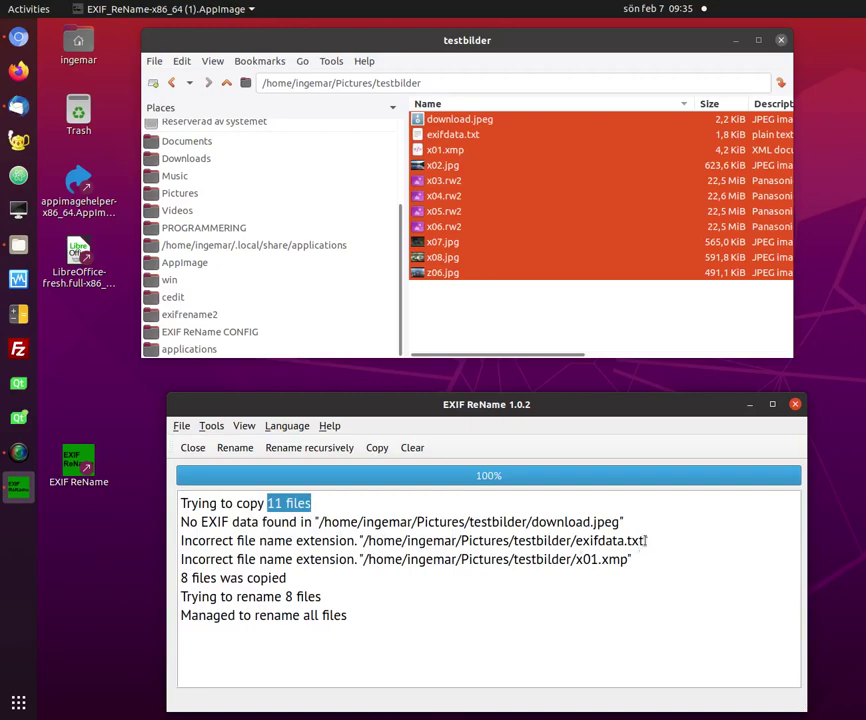
drag(646, 540, 627, 540)
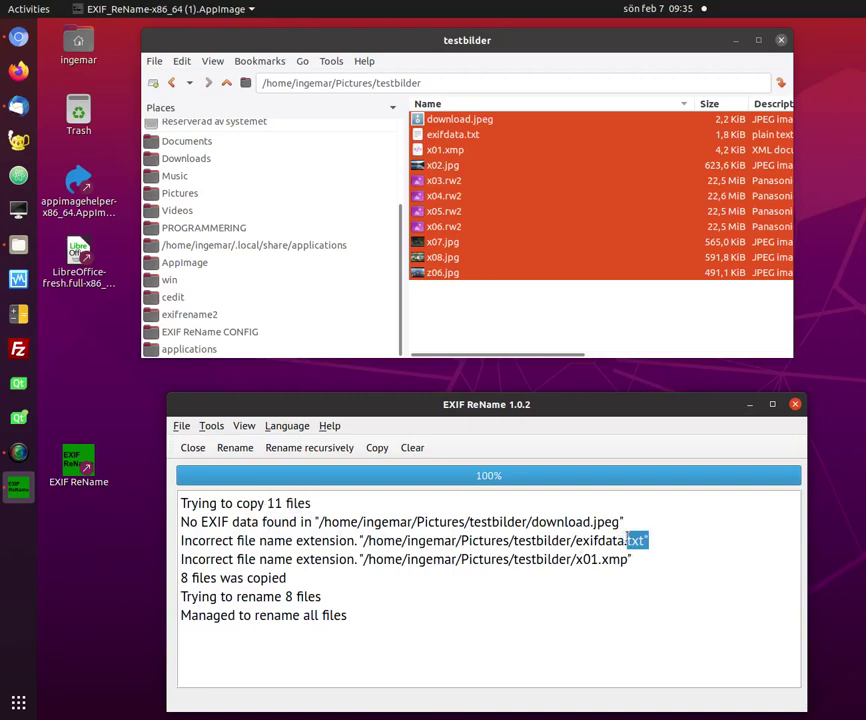
drag(605, 585, 602, 559)
click(629, 559)
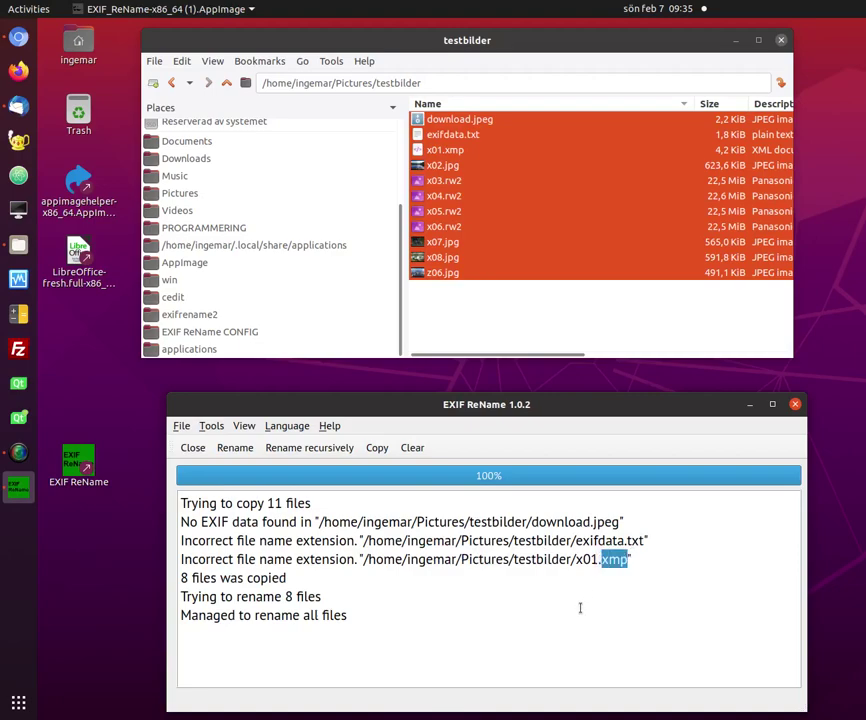
click(580, 607)
double_click(290, 596)
click(375, 615)
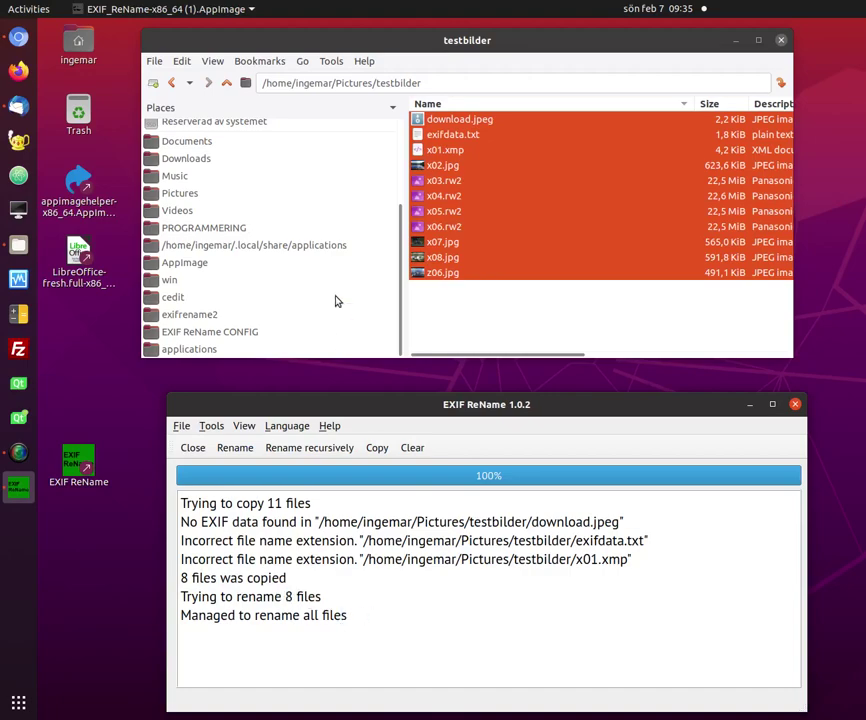
Examine the copied files in the jpg and rw2 subfolders of Pictures/IMAGES/2018/2018-10-07 in the file manager
click(228, 84)
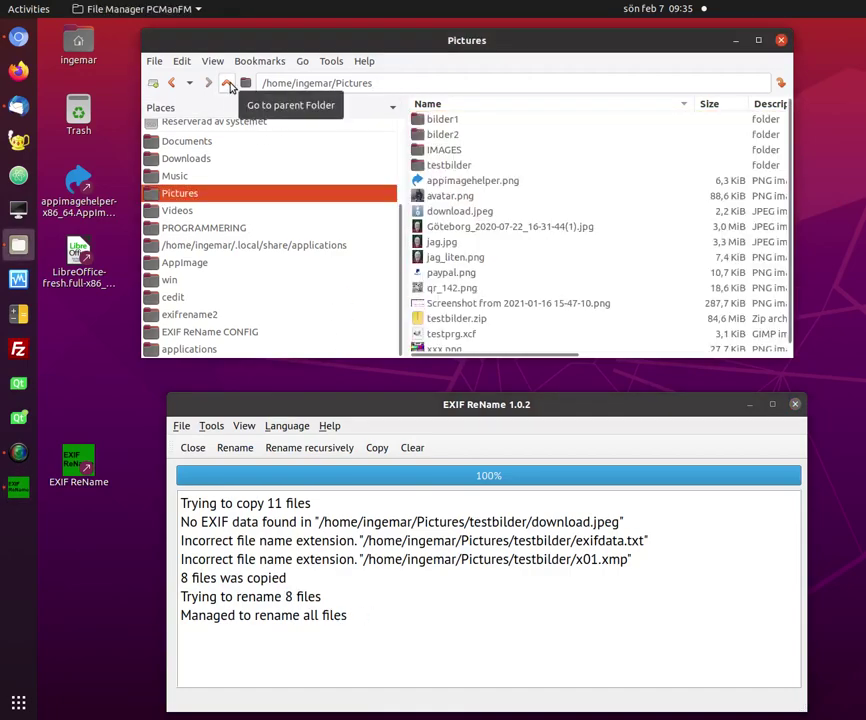
click(450, 153)
double_click(450, 153)
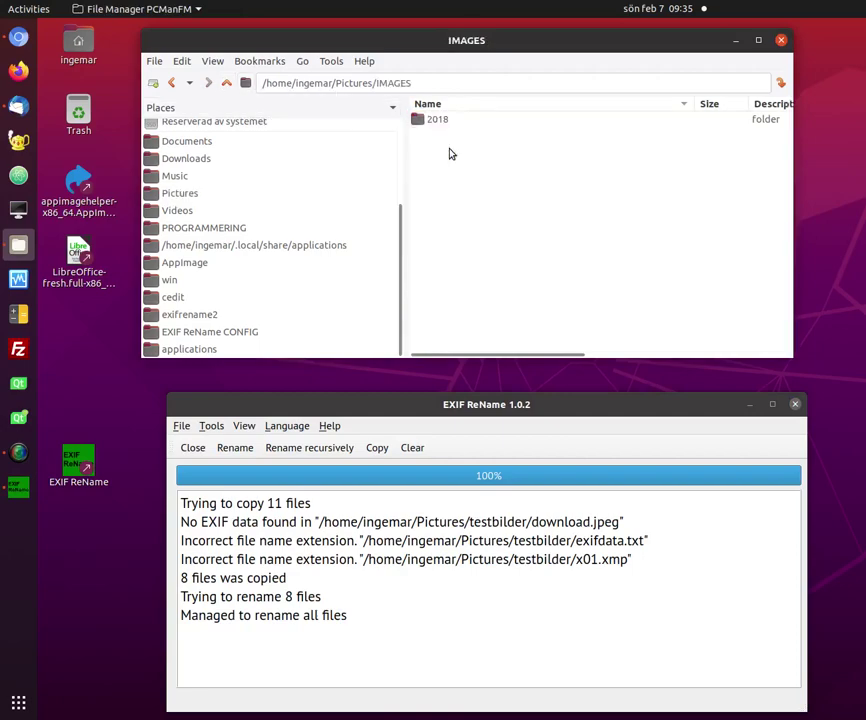
double_click(447, 122)
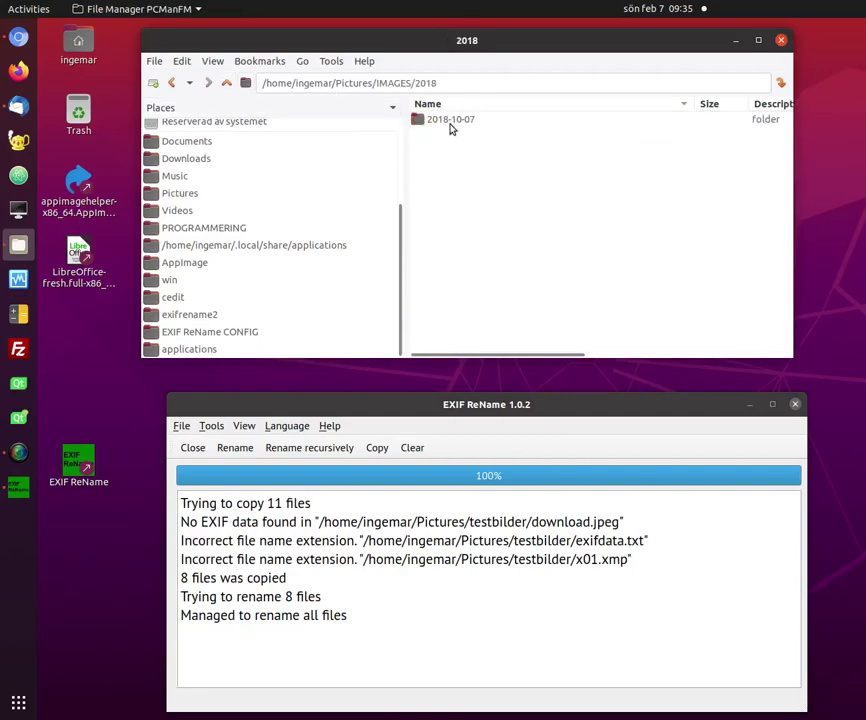
double_click(435, 121)
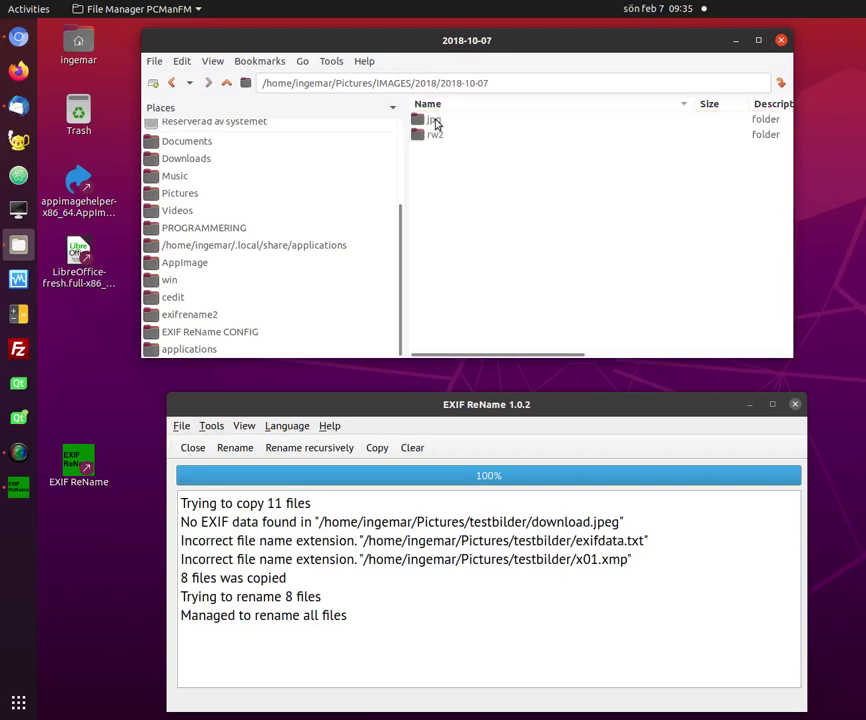
double_click(460, 121)
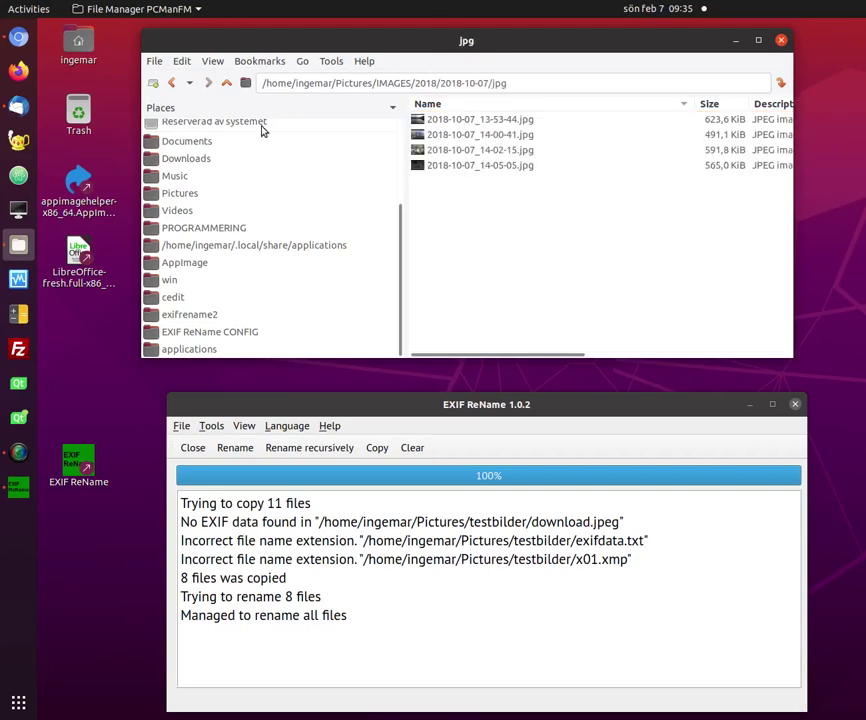
click(226, 83)
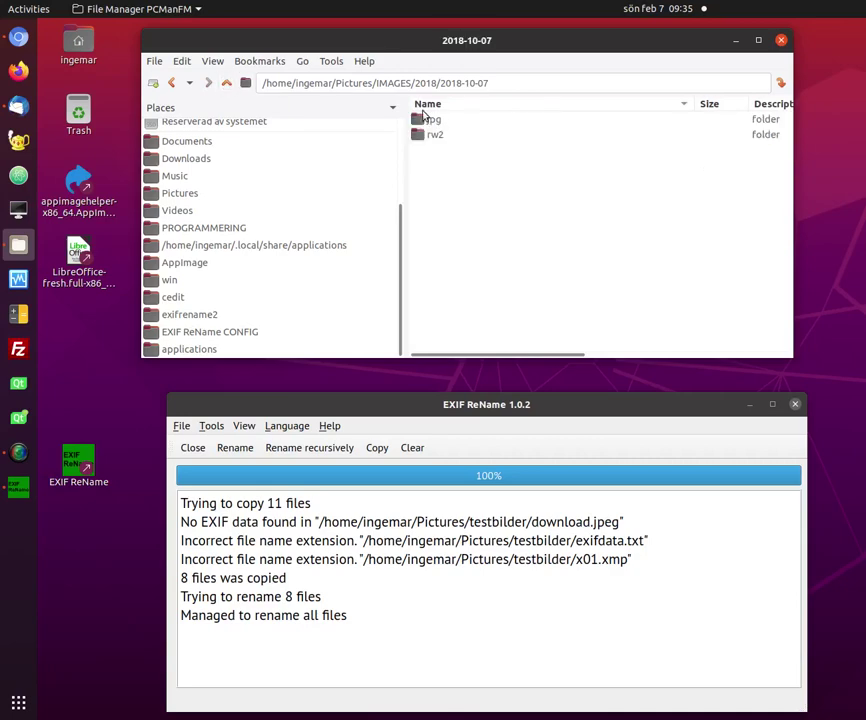
double_click(449, 137)
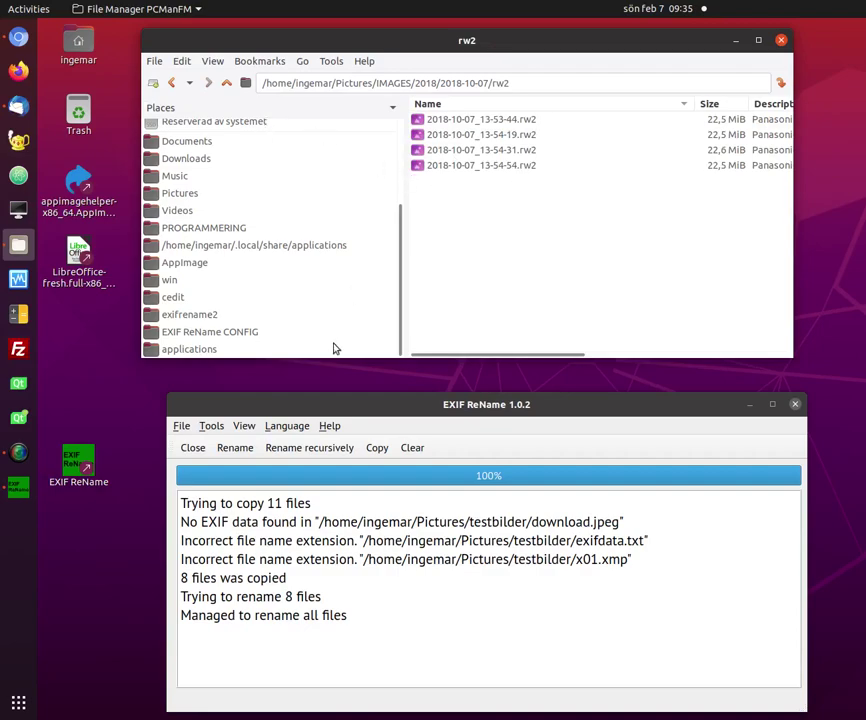
click(238, 448)
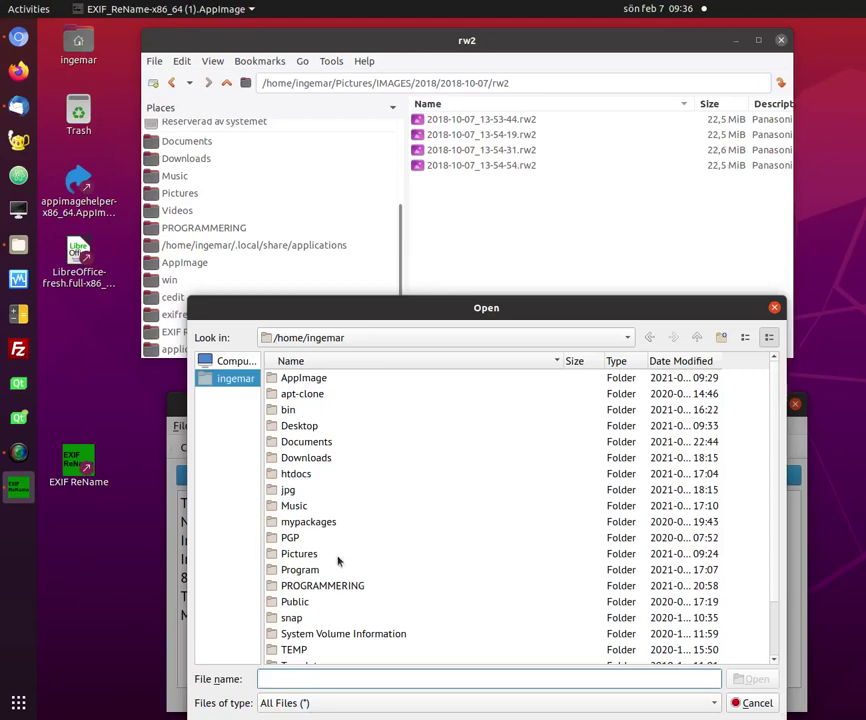
double_click(311, 553)
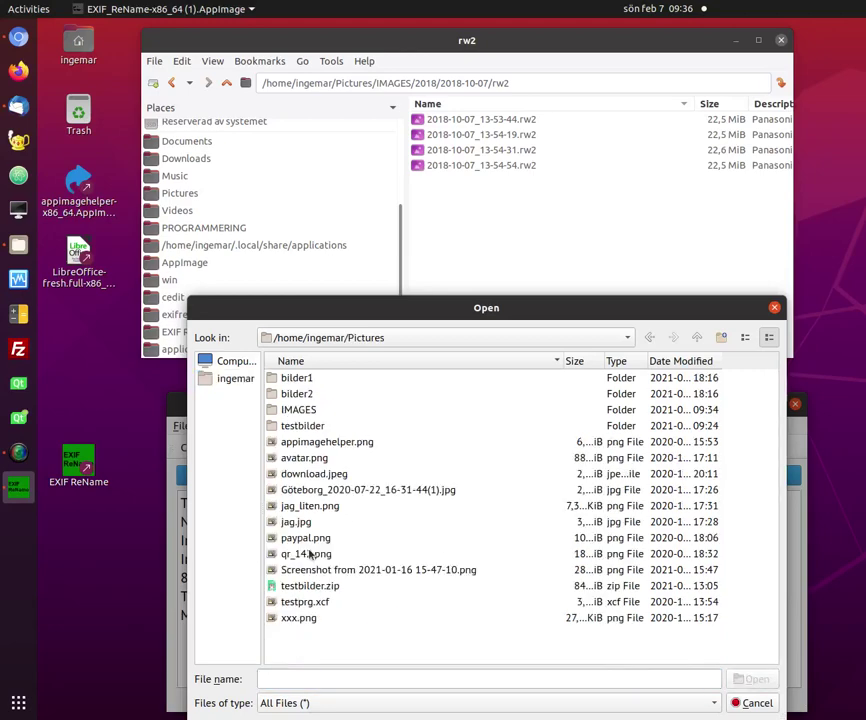
double_click(321, 410)
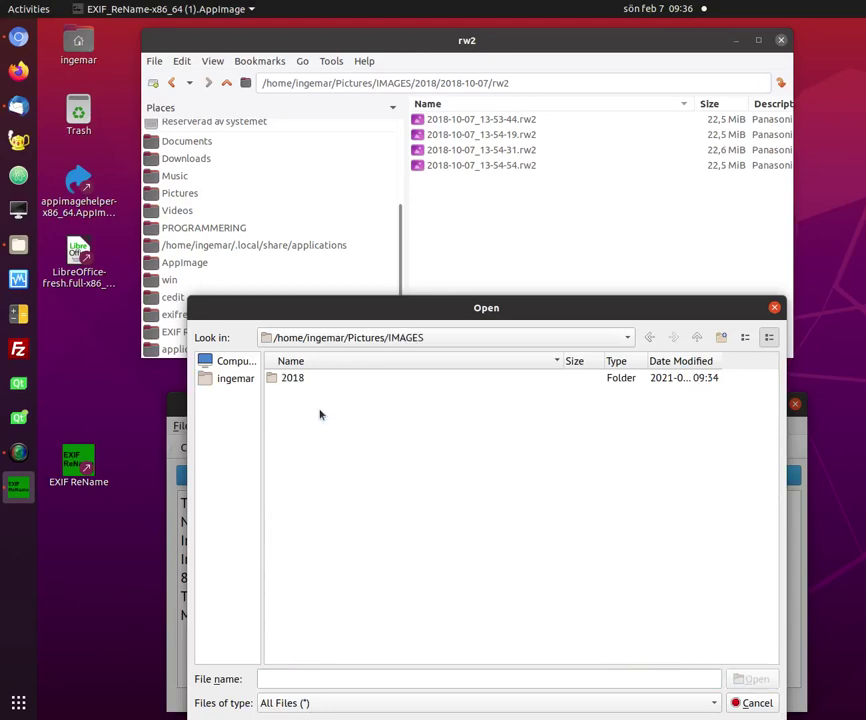
double_click(294, 377)
click(313, 380)
double_click(313, 380)
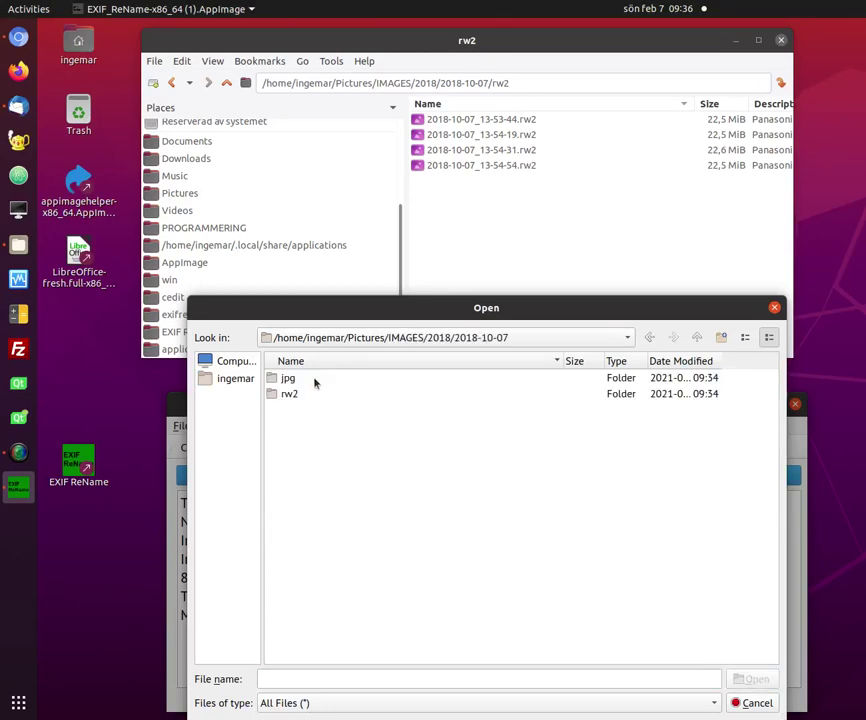
double_click(288, 393)
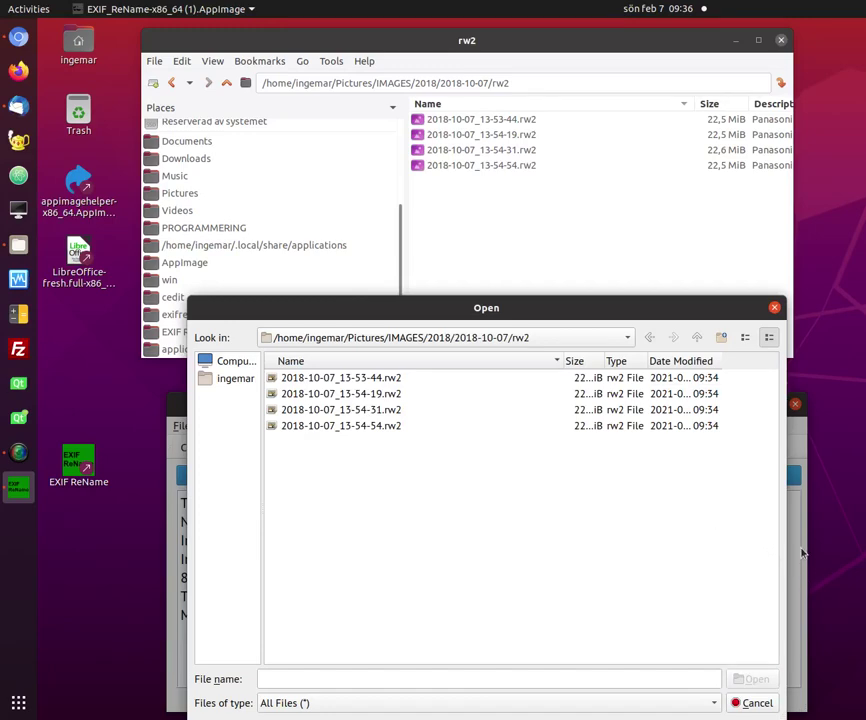
click(749, 703)
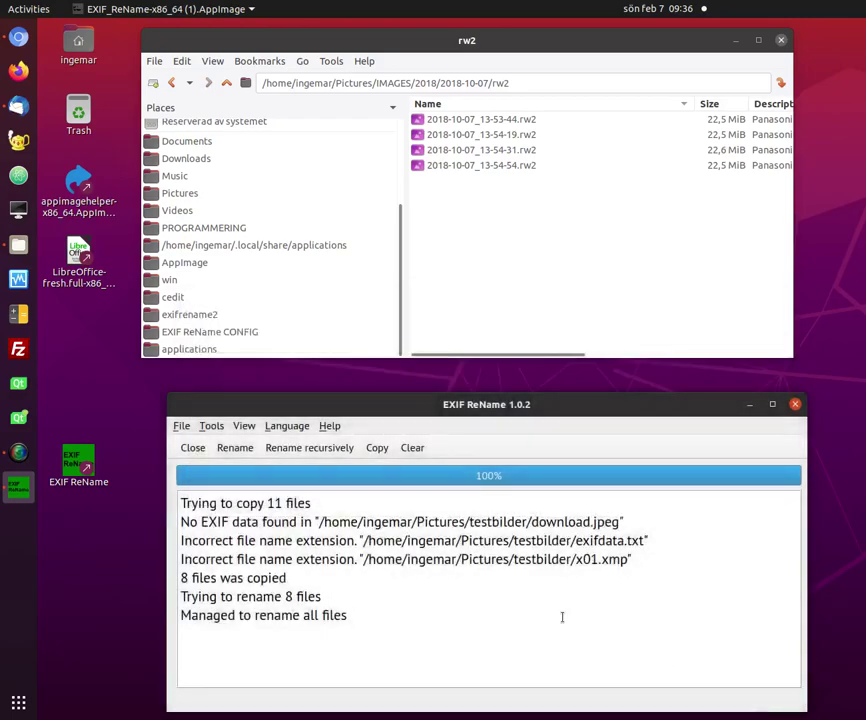
Set the EXIF ReName file name pattern to add the text "Göteborg_" in the beginning of the file name
click(212, 426)
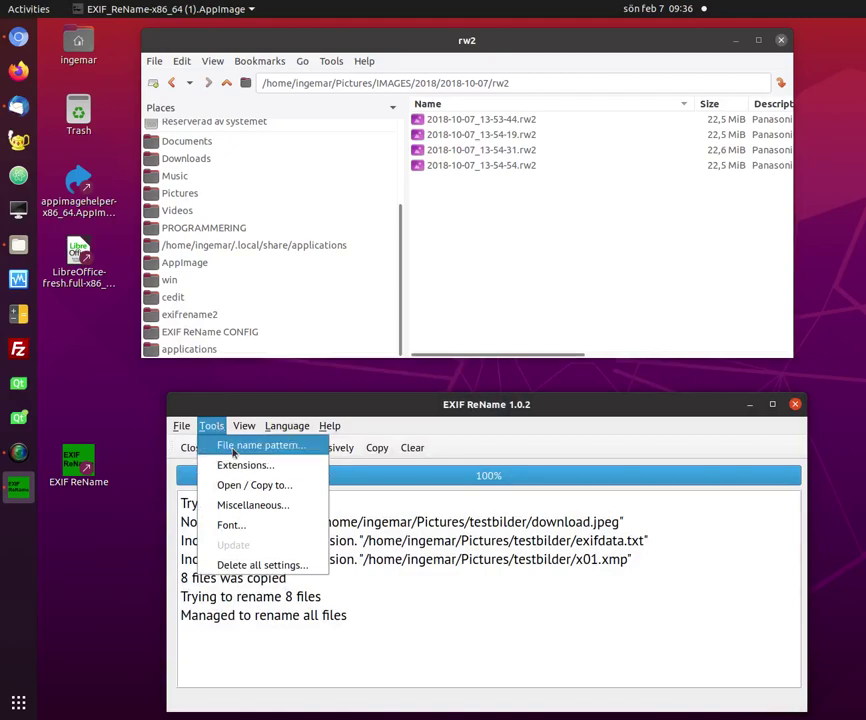
click(233, 453)
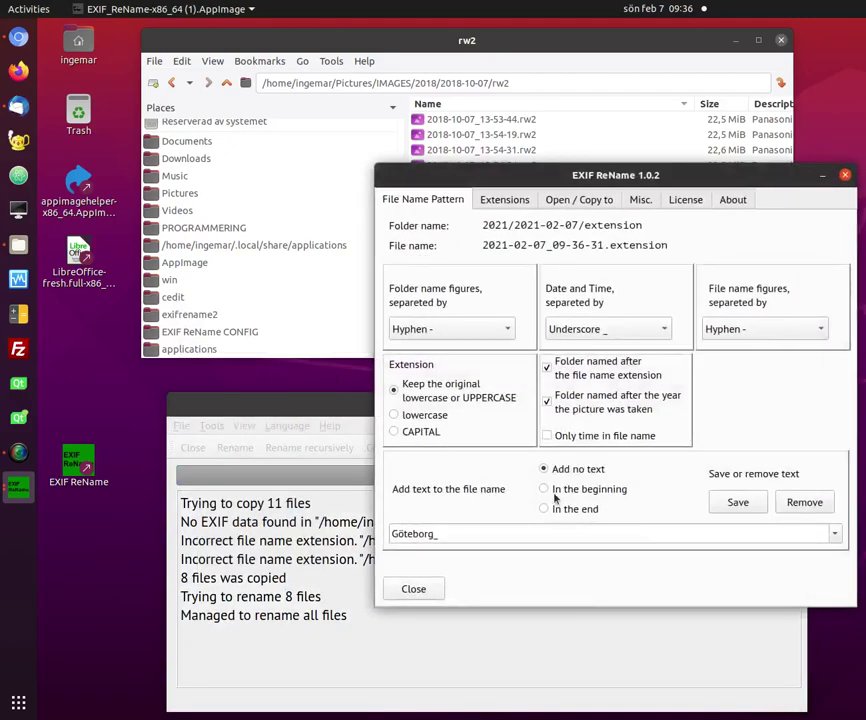
click(836, 538)
click(836, 540)
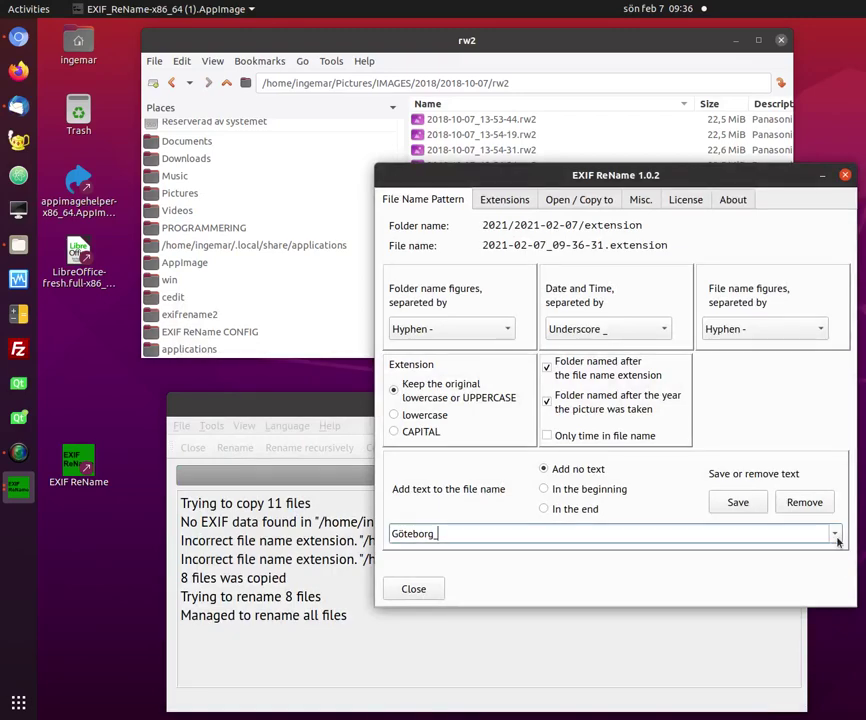
click(545, 490)
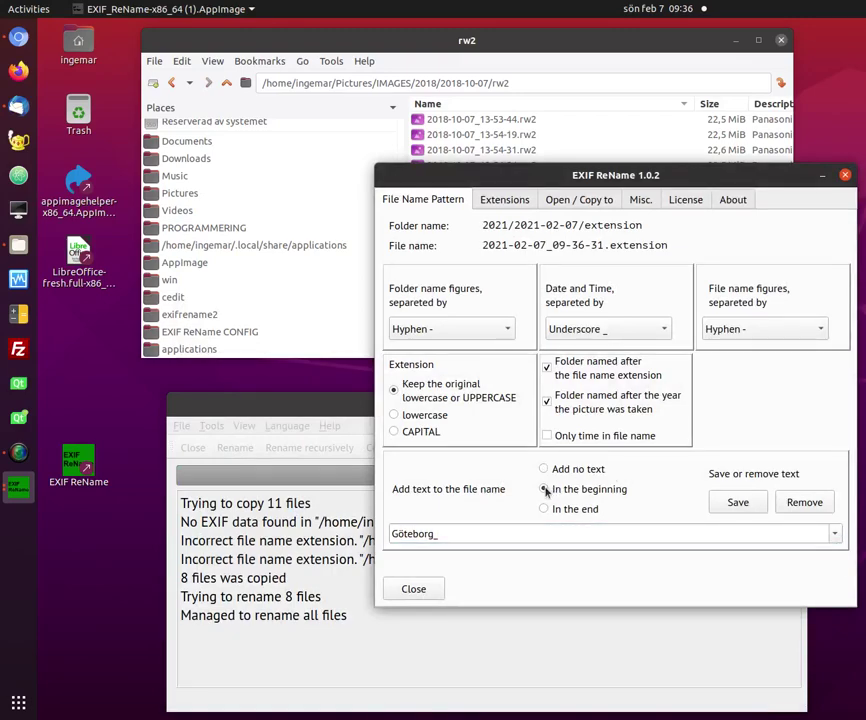
click(414, 589)
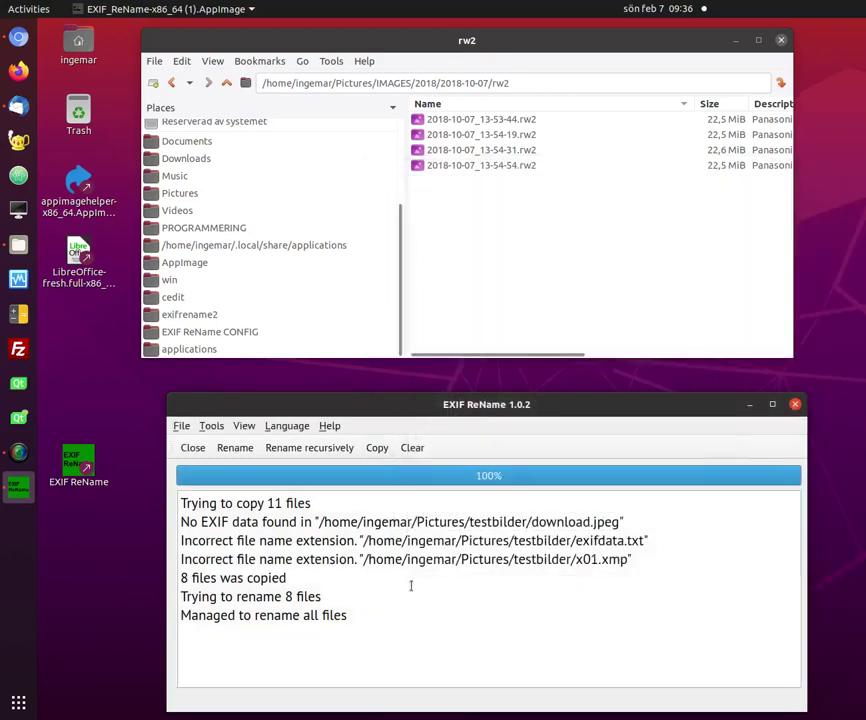
Rename the files 2018-10-07_13-53-44.rw2 and 2018-10-07_13-54-19.rw2 in Pictures/IMAGES/2018/2018-10-07/rw2 with EXIF ReName
click(237, 450)
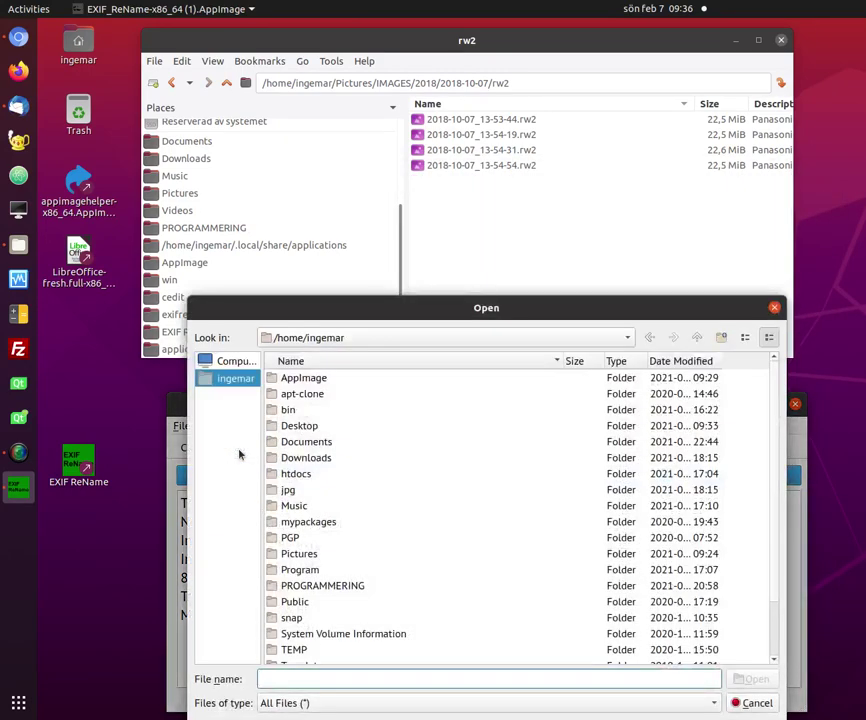
double_click(309, 555)
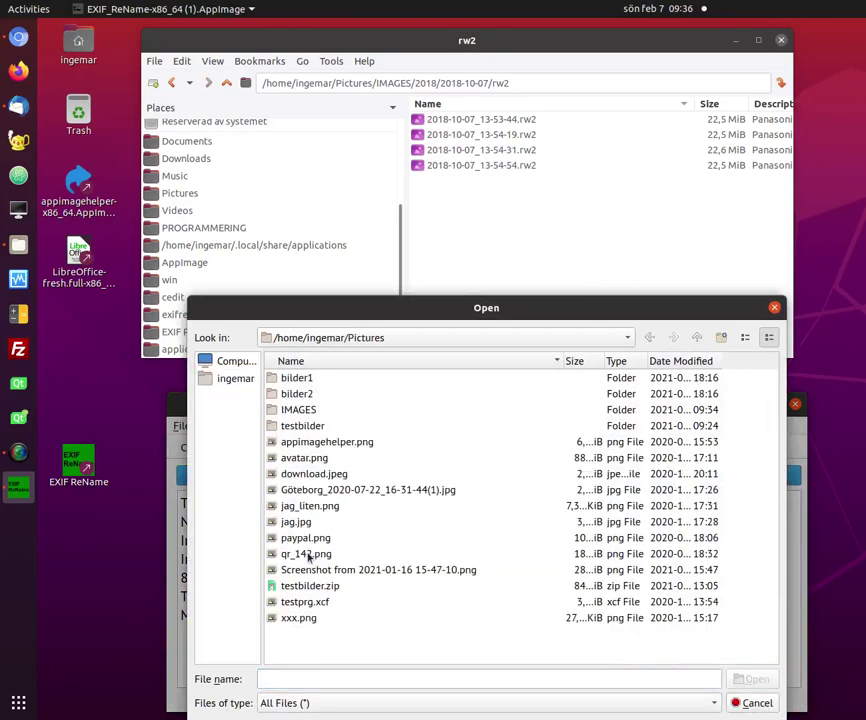
double_click(312, 410)
double_click(299, 378)
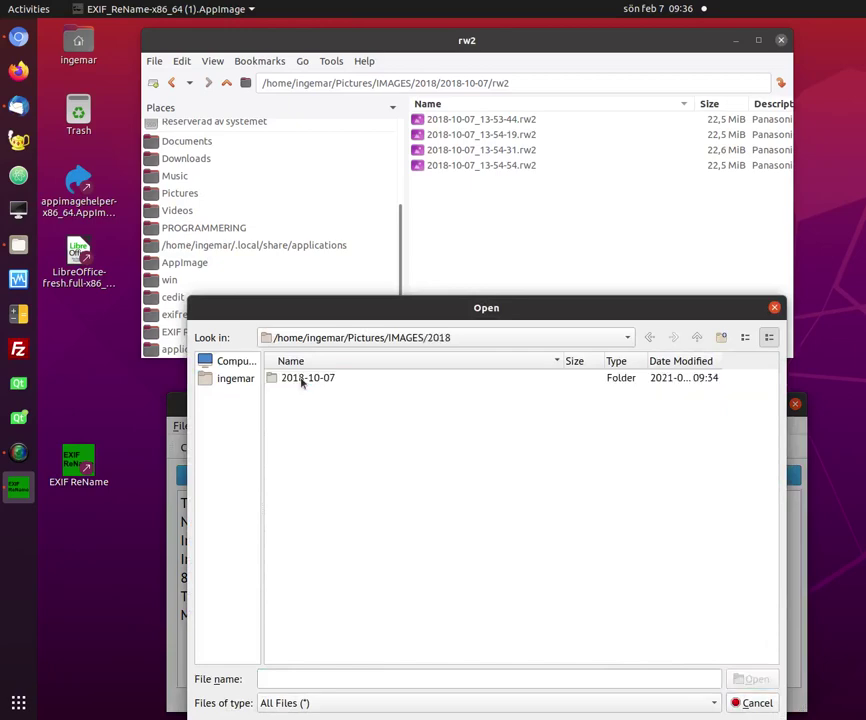
double_click(300, 379)
double_click(300, 393)
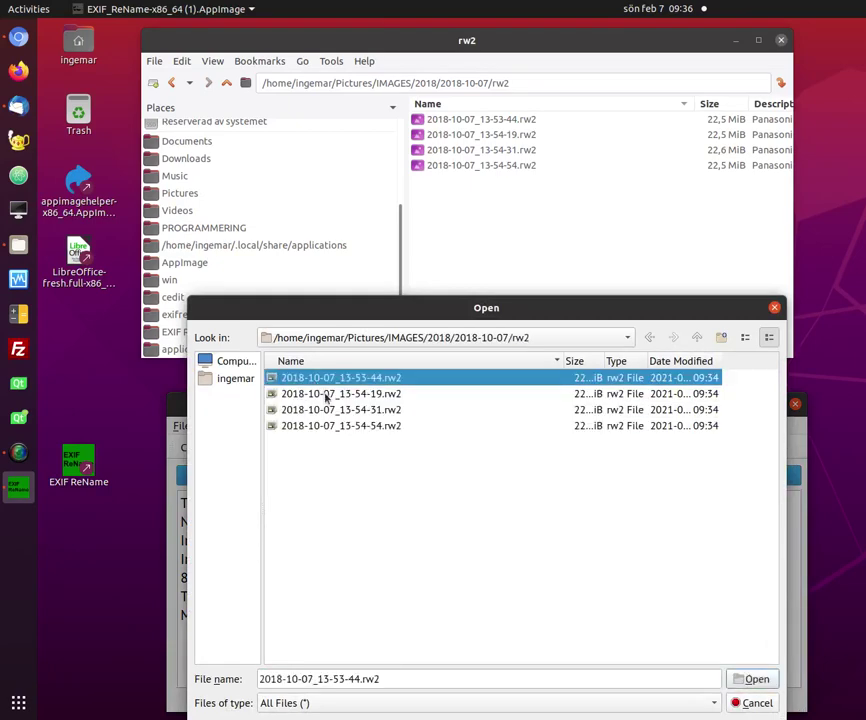
shift+click(326, 394)
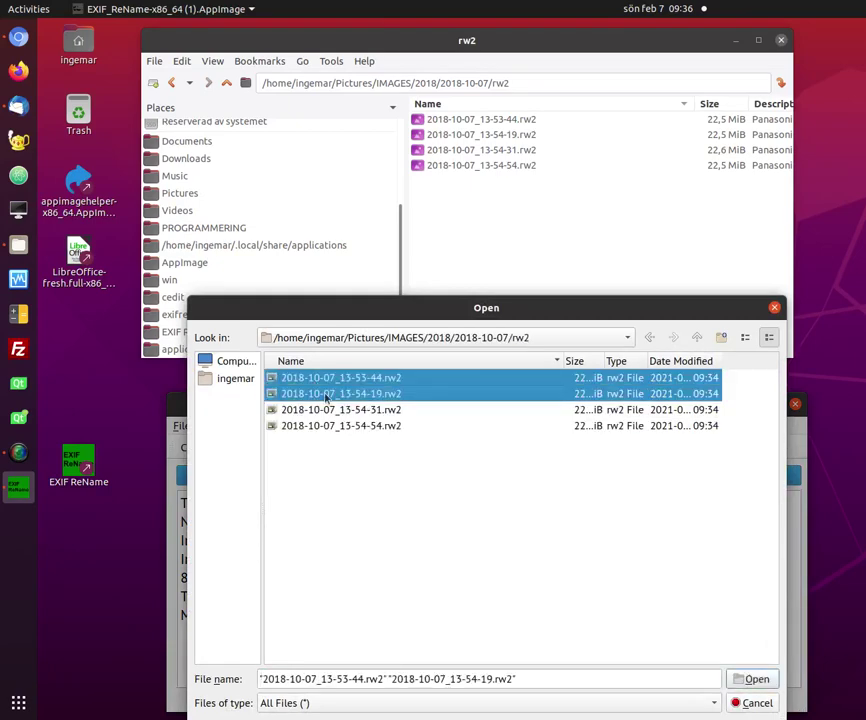
click(753, 679)
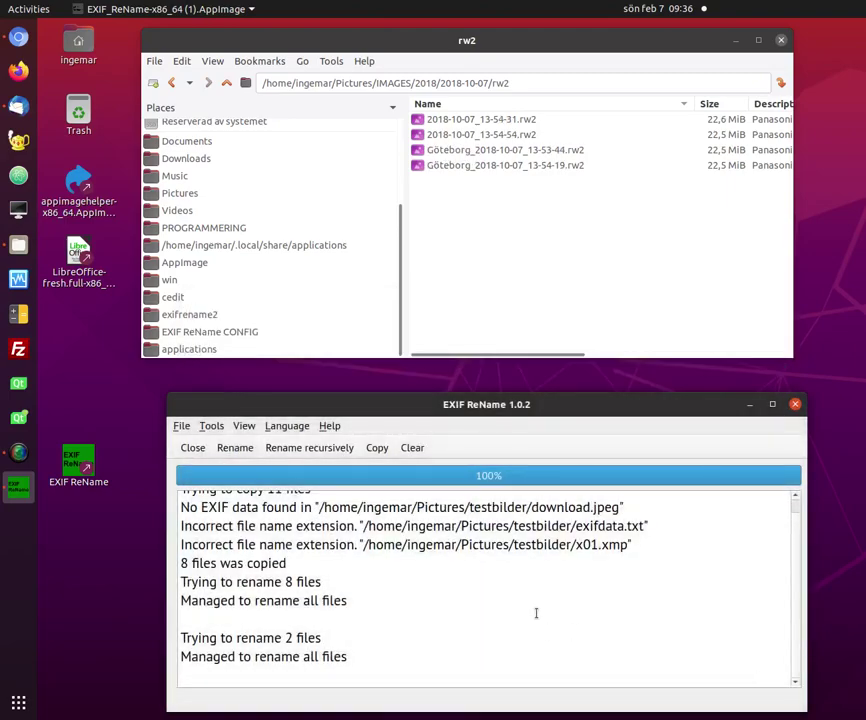
Check the latest rename messages in the EXIF ReName log and the two Göteborg_ files in the rw2 folder
drag(328, 640, 182, 637)
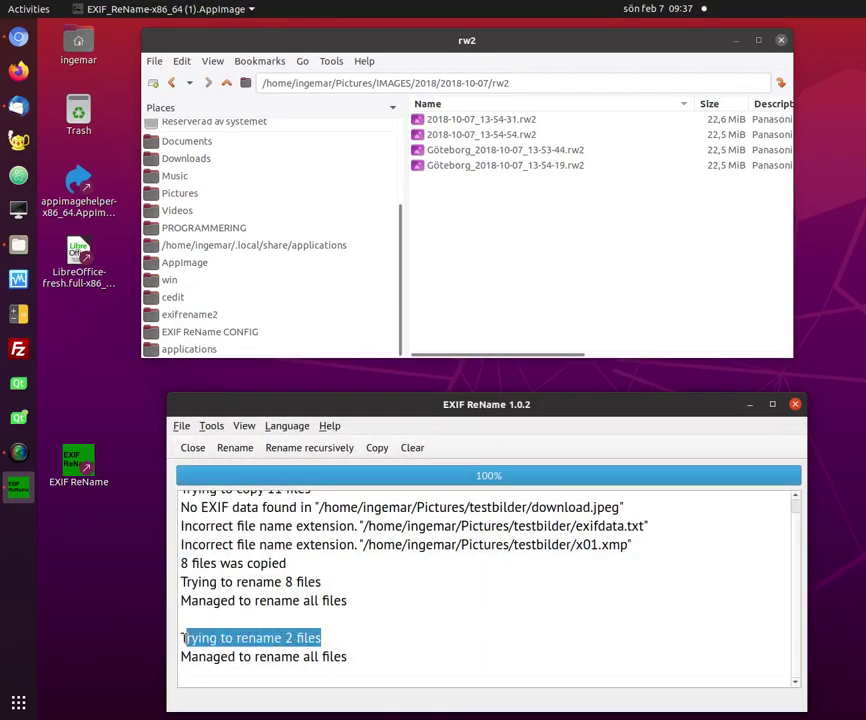
drag(355, 664, 181, 630)
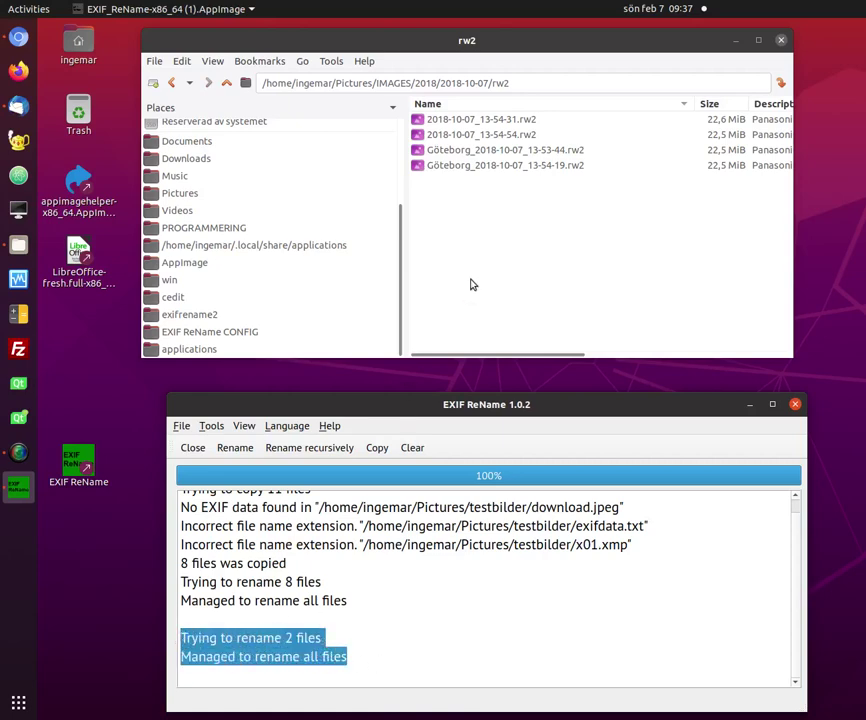
click(451, 166)
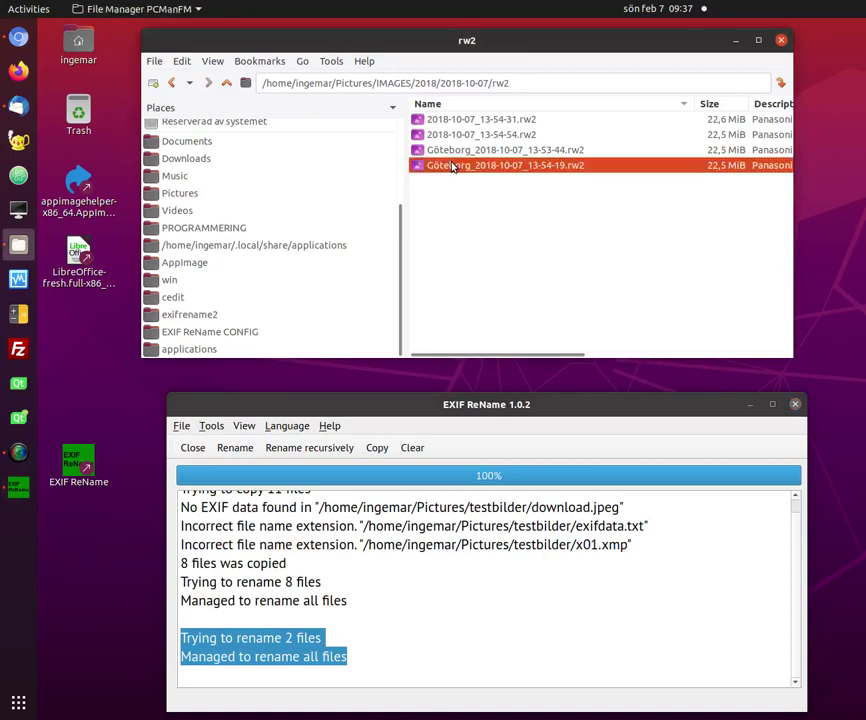
click(499, 148)
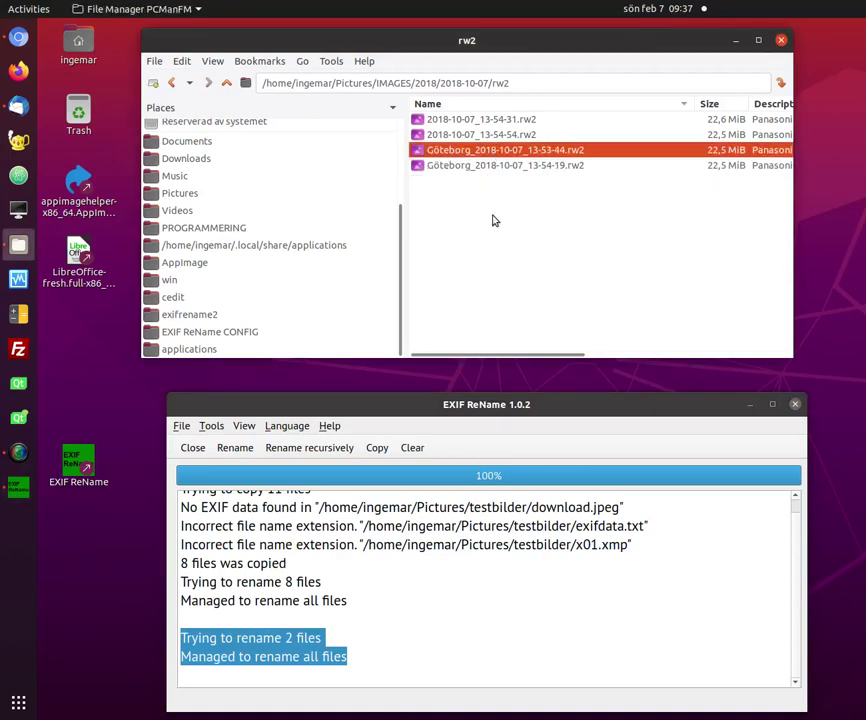
click(493, 220)
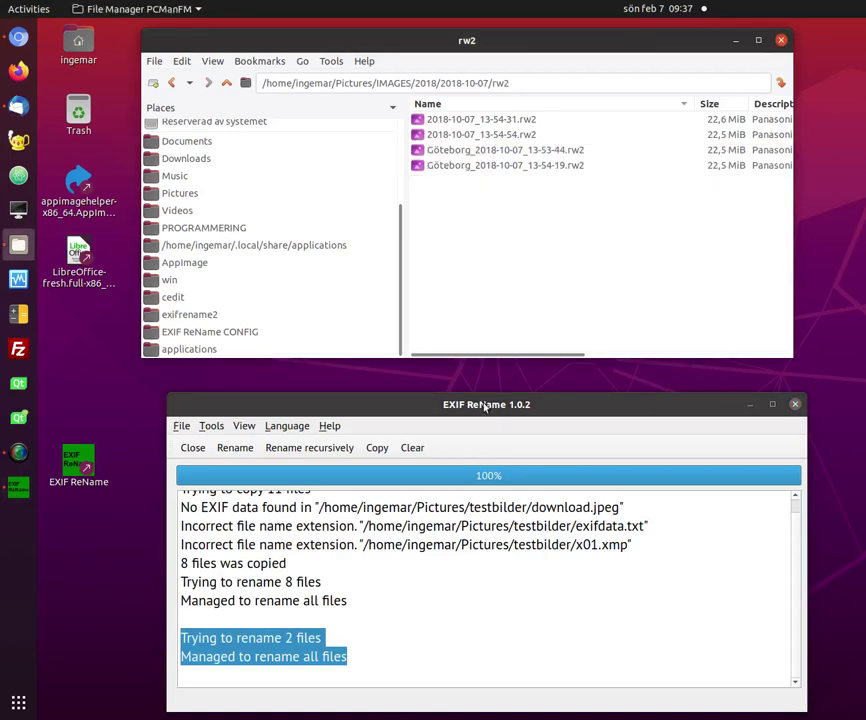
click(481, 583)
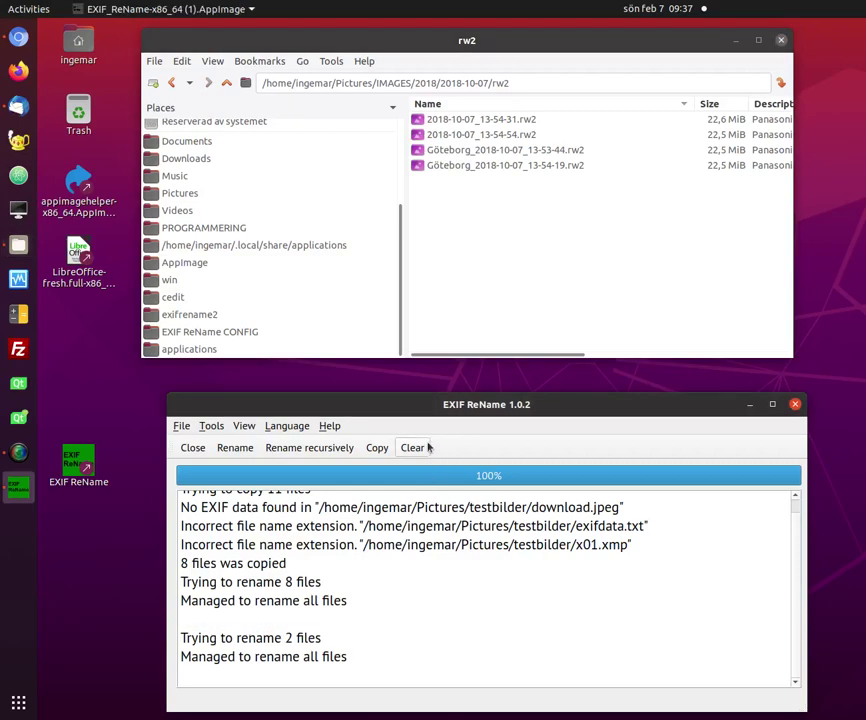
Go back up from the rw2 folder to the Pictures folder in the file manager
click(230, 81)
click(230, 81)
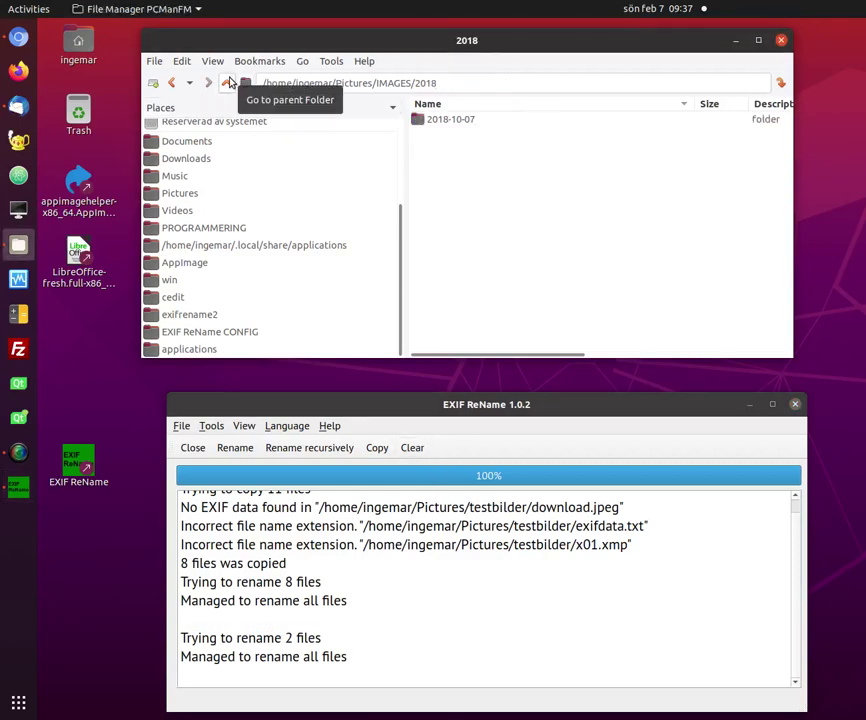
click(230, 81)
click(230, 81)
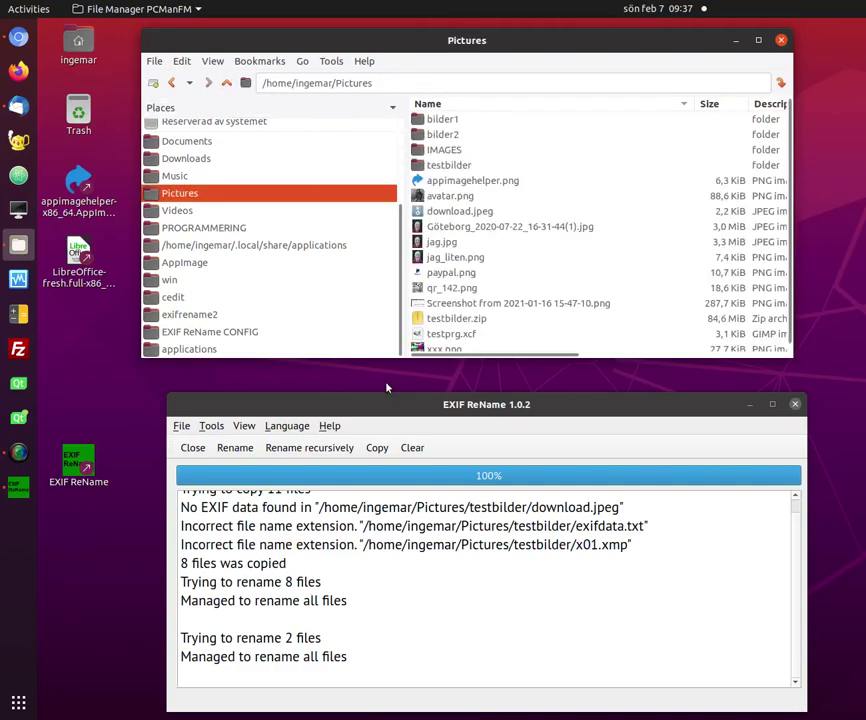
Set the text added in the beginning of the file name to the saved entry "Stockholm_" in the EXIF ReName file name pattern
click(208, 428)
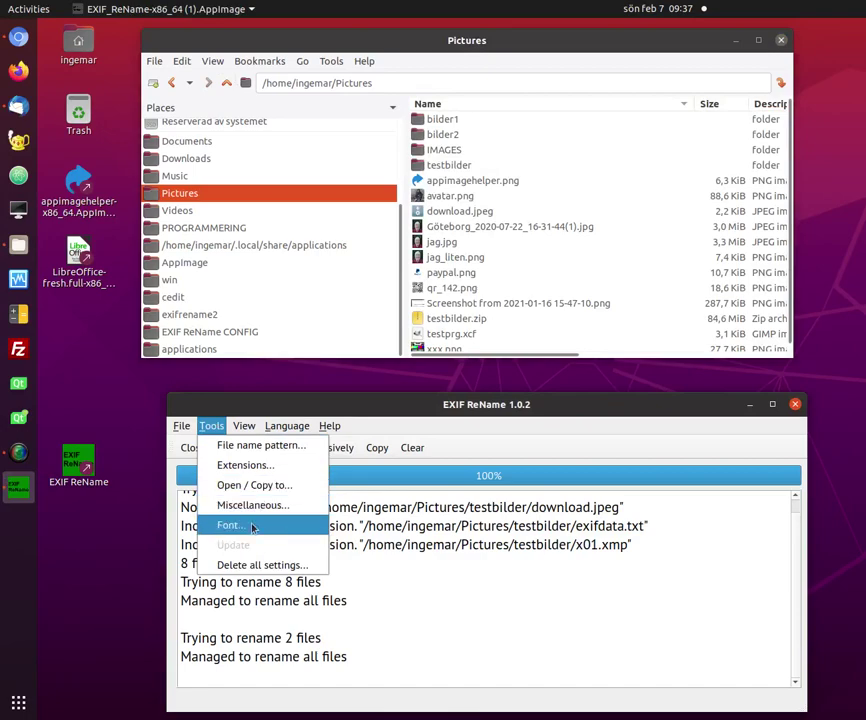
click(228, 446)
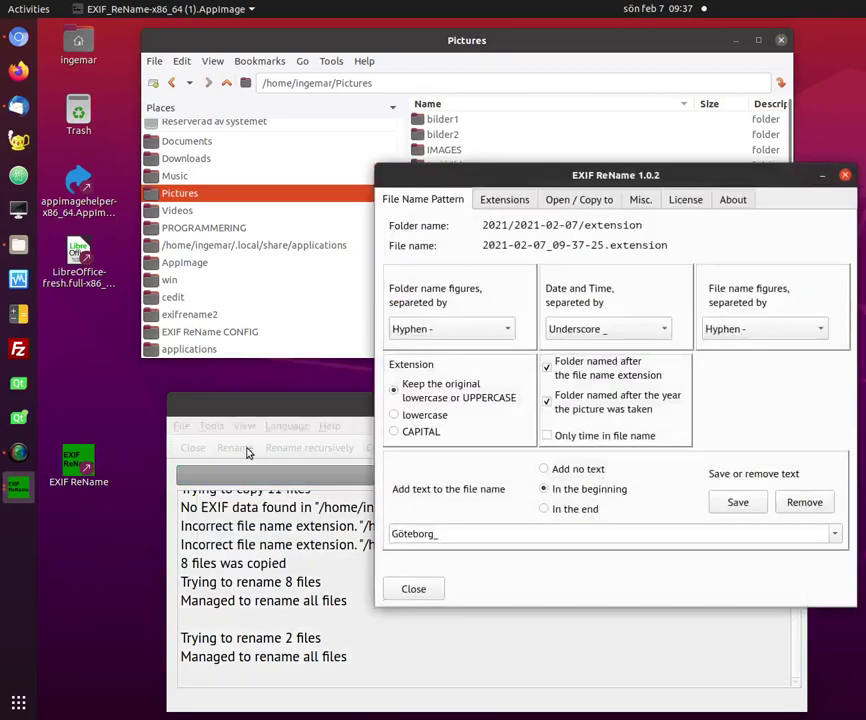
click(827, 533)
click(836, 535)
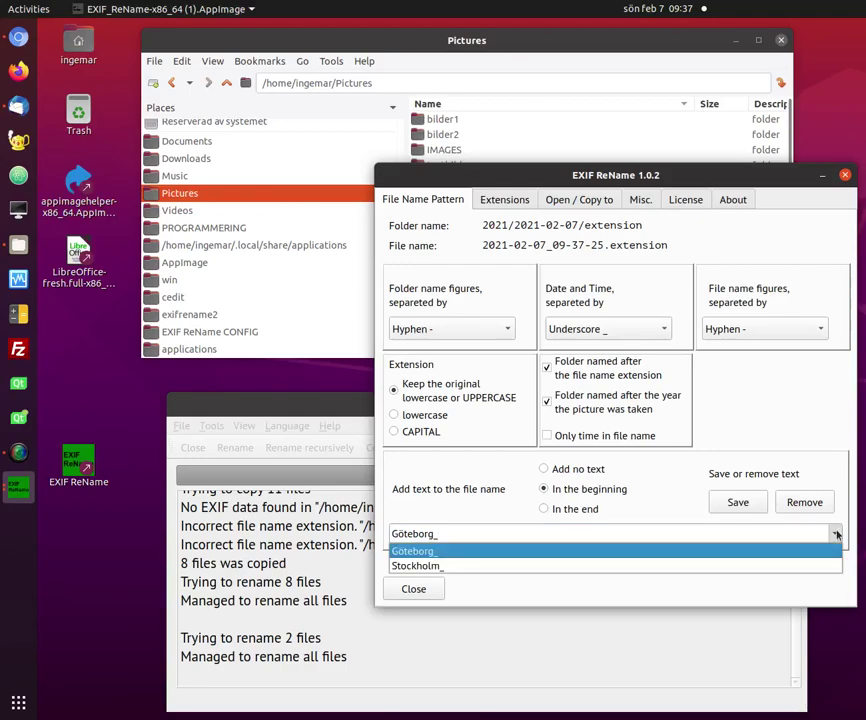
click(560, 565)
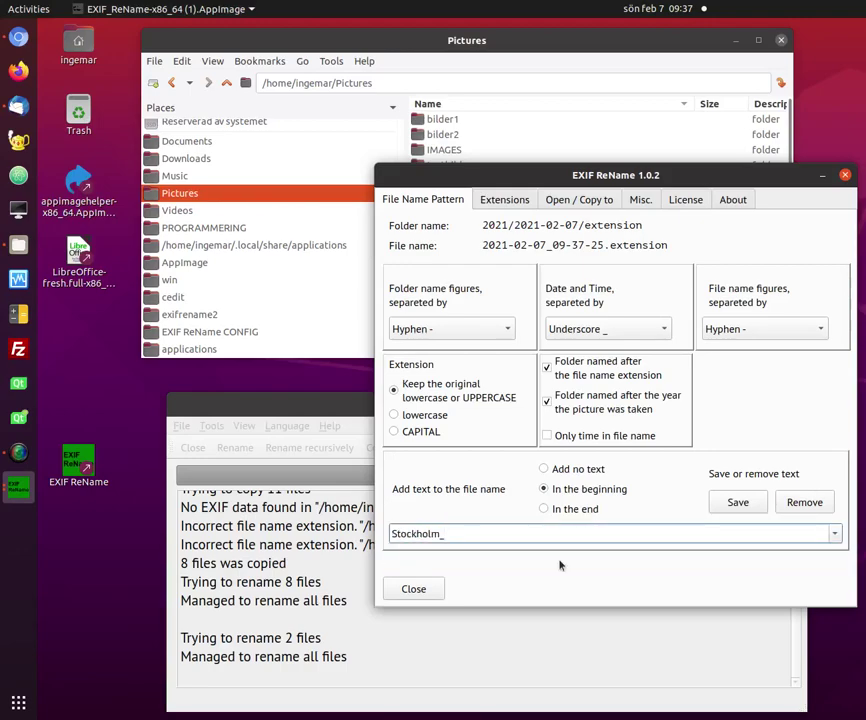
click(415, 588)
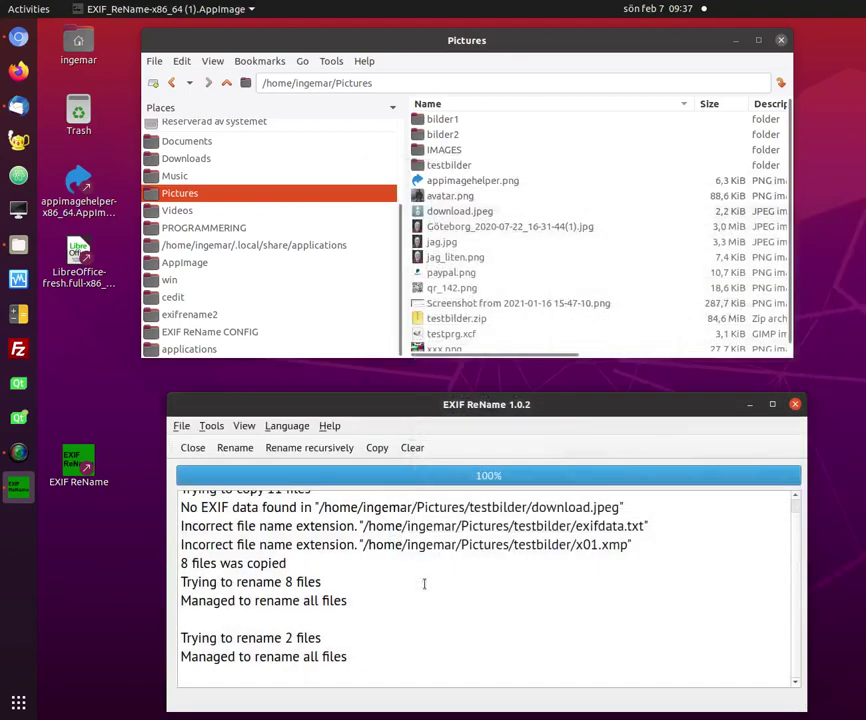
Rename all images in Pictures/IMAGES and its subfolders recursively with EXIF ReName
click(318, 452)
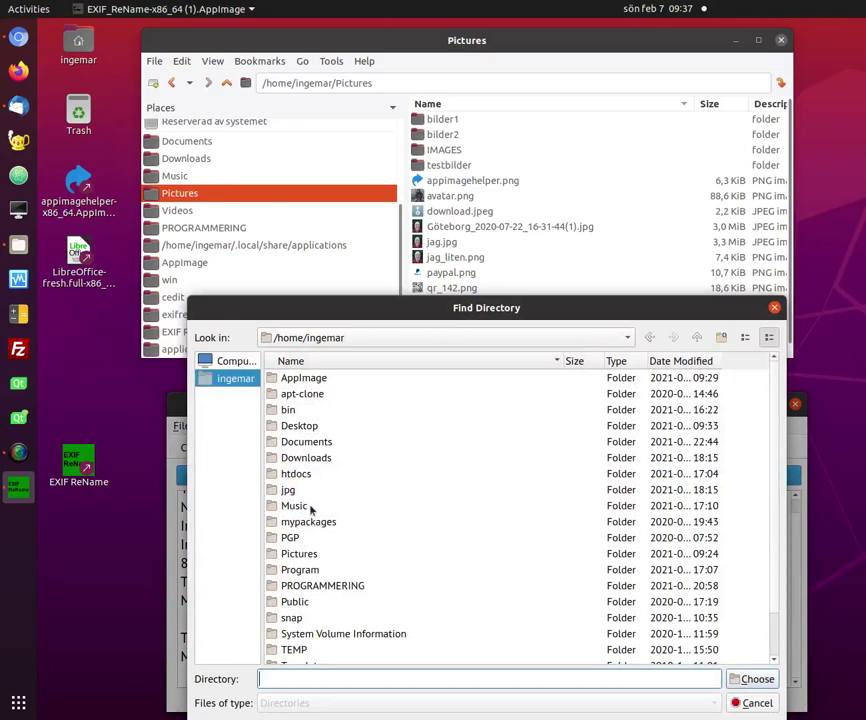
double_click(312, 555)
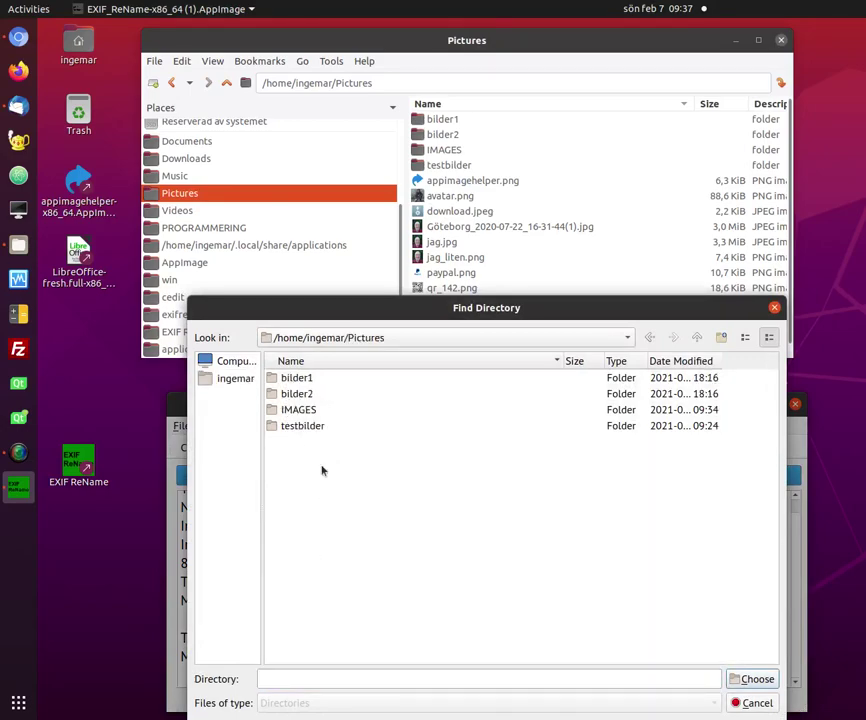
double_click(316, 413)
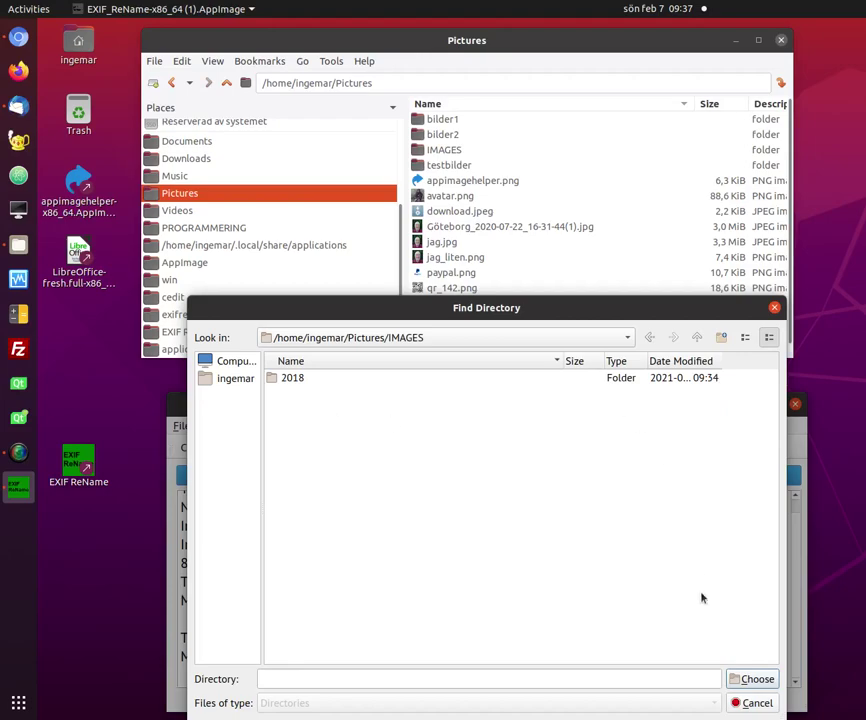
click(757, 679)
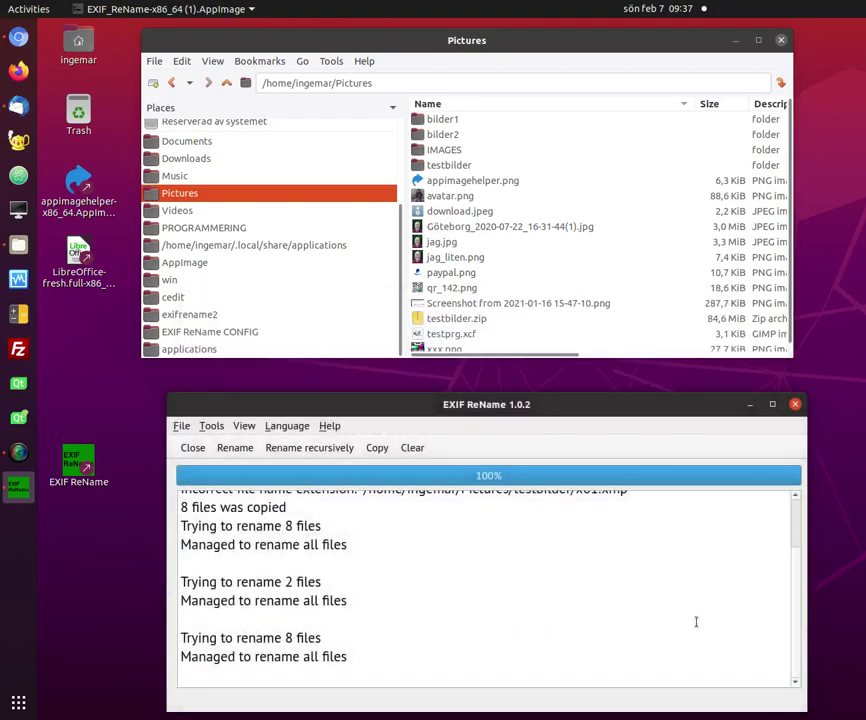
Check the latest rename messages in the log and the renamed files in the jpg and rw2 subfolders of Pictures/IMAGES/2018/2018-10-07
drag(352, 660, 166, 638)
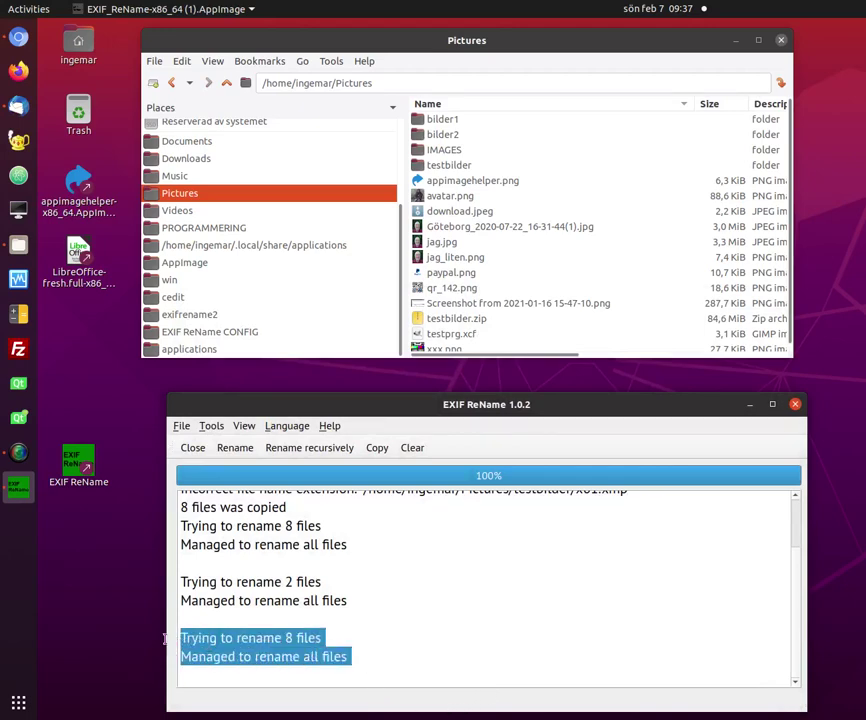
click(481, 590)
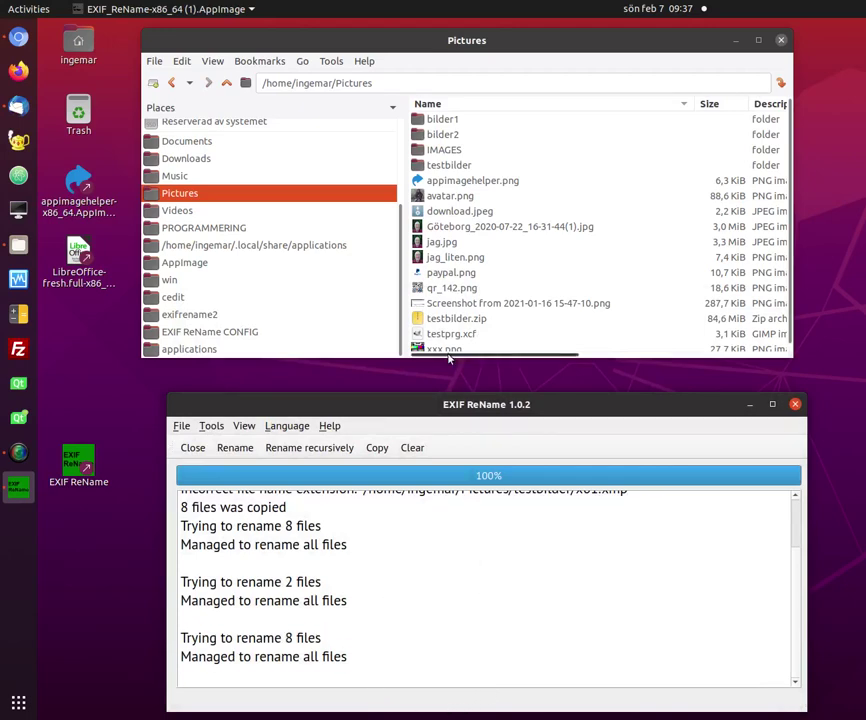
double_click(449, 150)
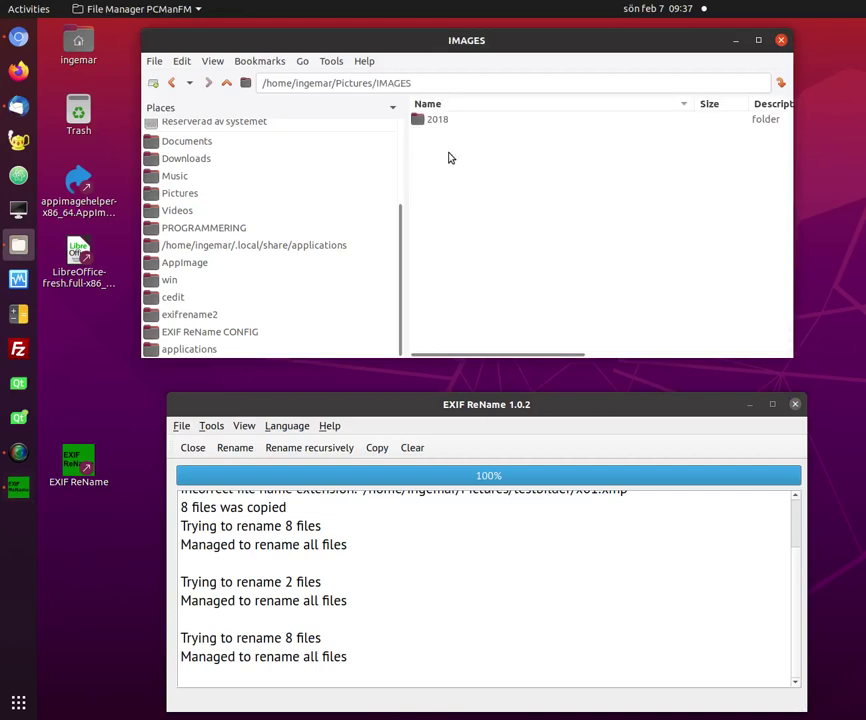
double_click(445, 121)
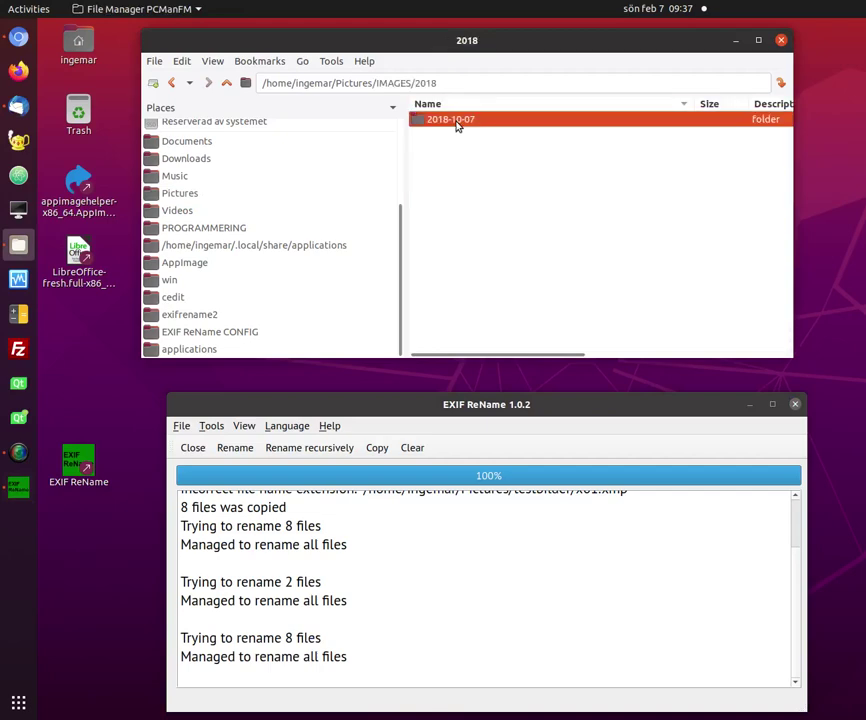
double_click(445, 121)
double_click(455, 121)
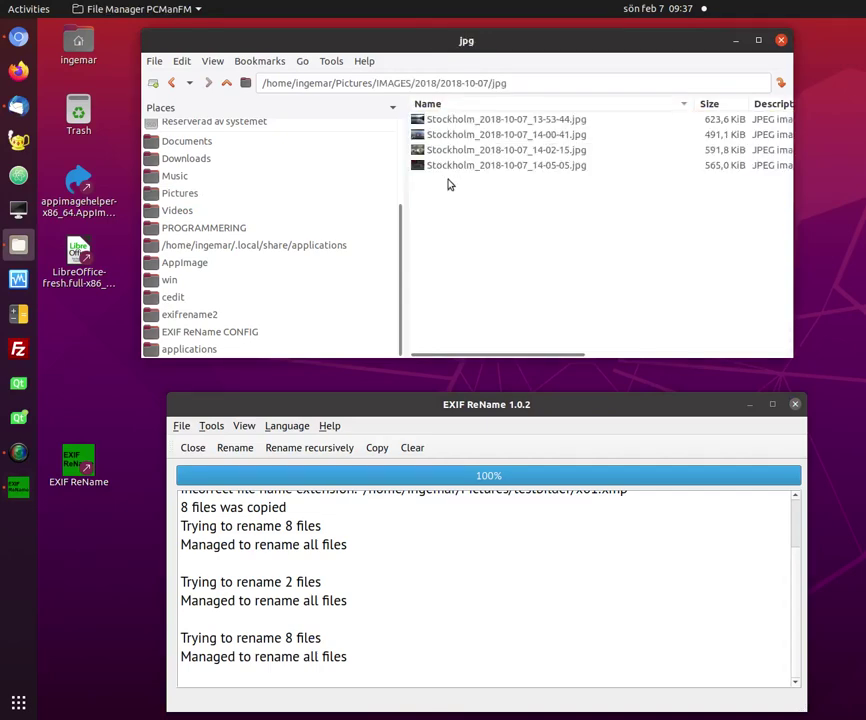
click(226, 84)
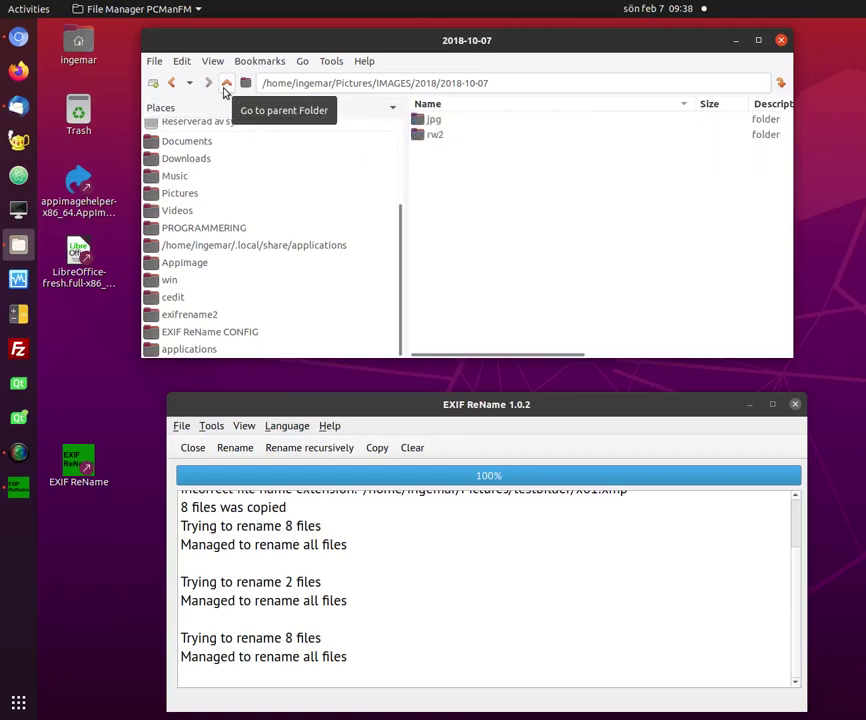
double_click(441, 140)
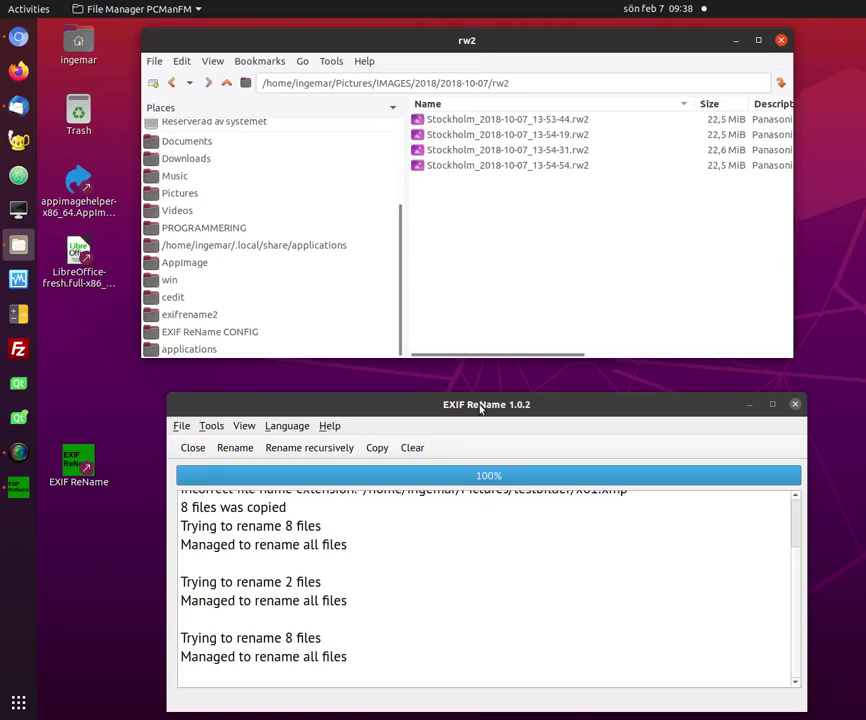
Browse the available fonts in EXIF ReName's enlarged Select Font dialog and confirm the current font
drag(480, 406, 466, 222)
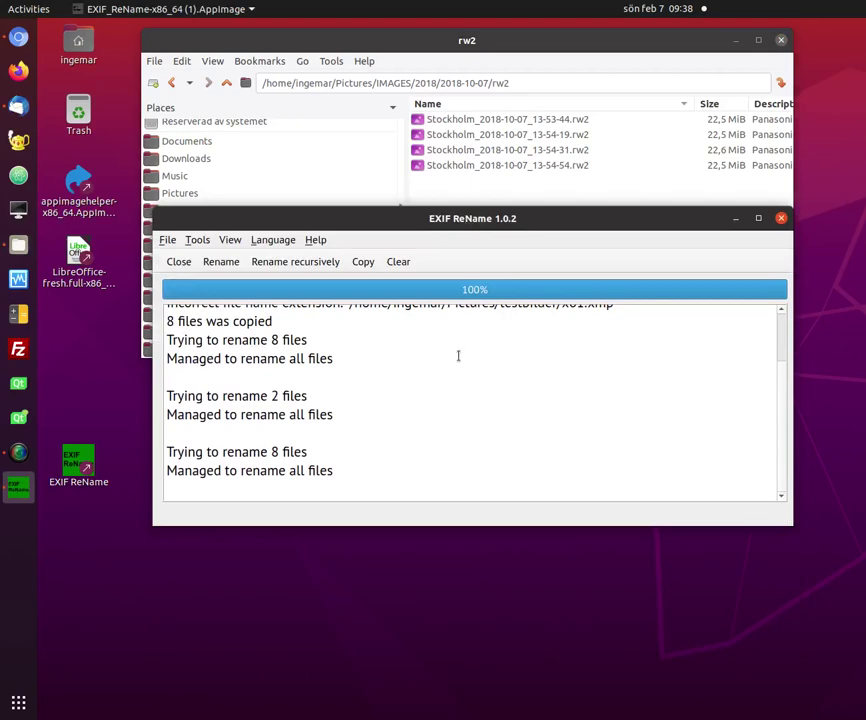
click(167, 241)
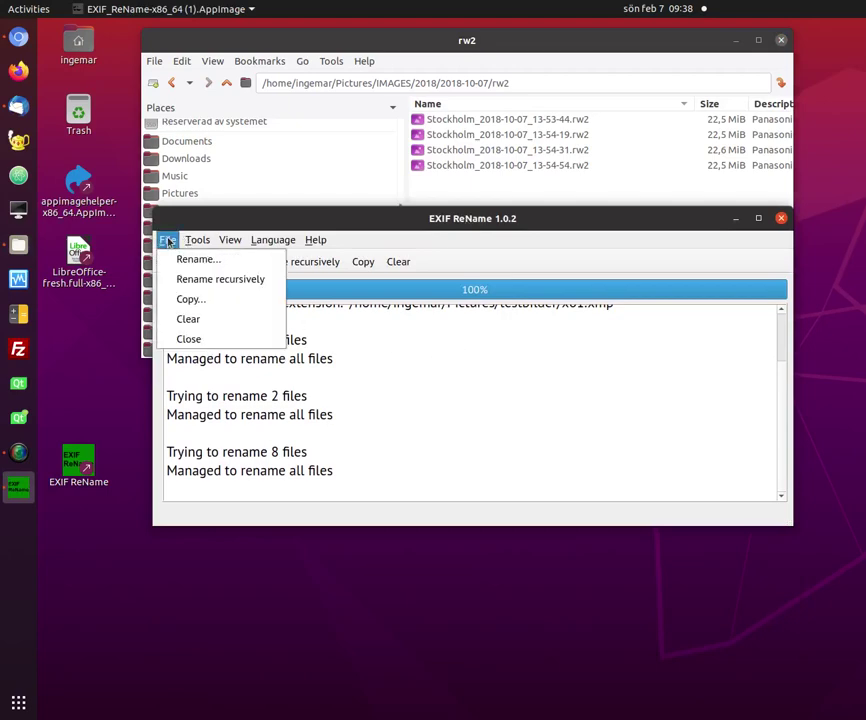
mouse_move(207, 243)
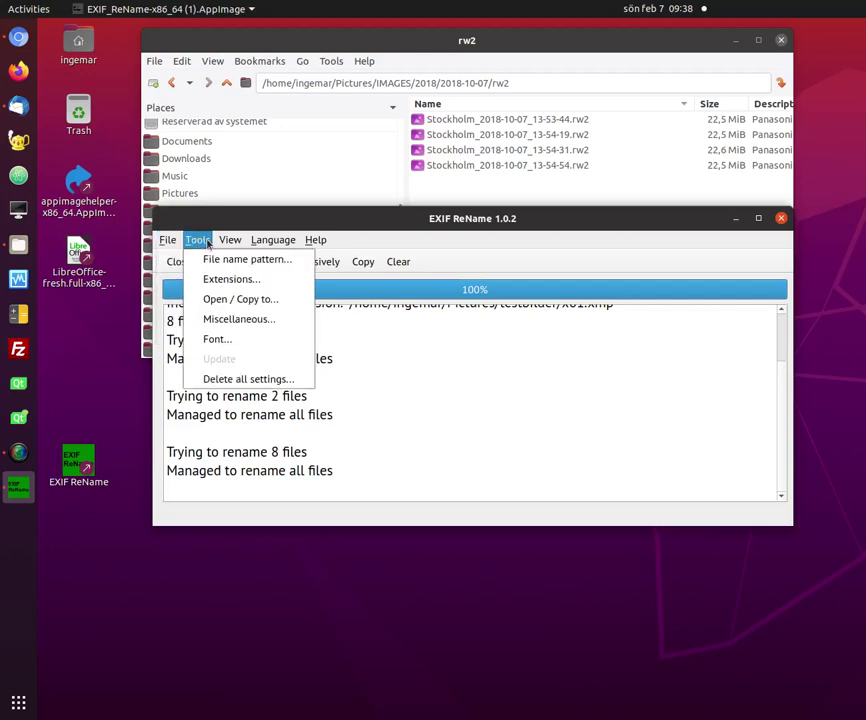
click(213, 341)
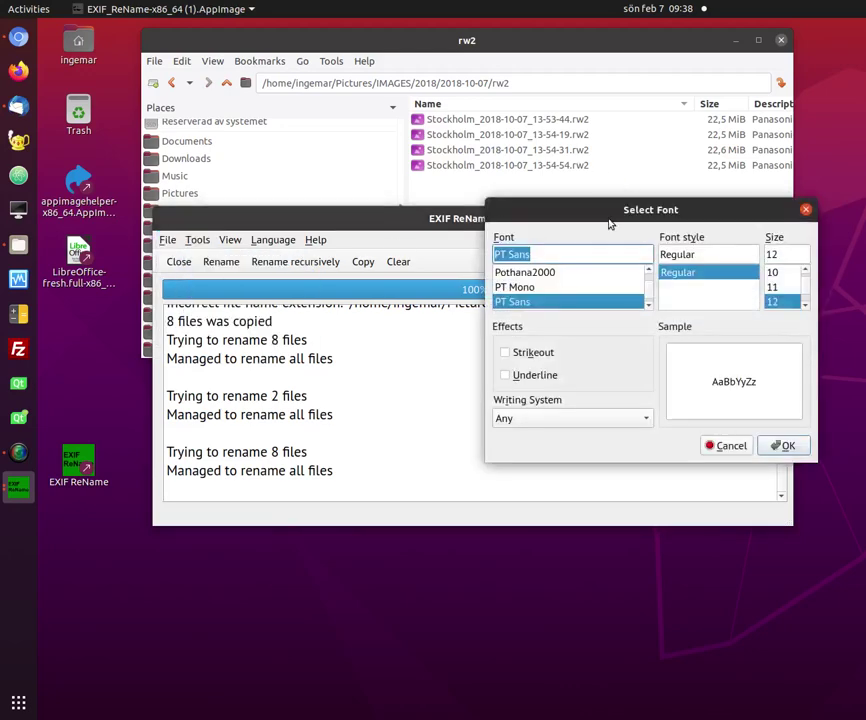
drag(606, 220, 400, 161)
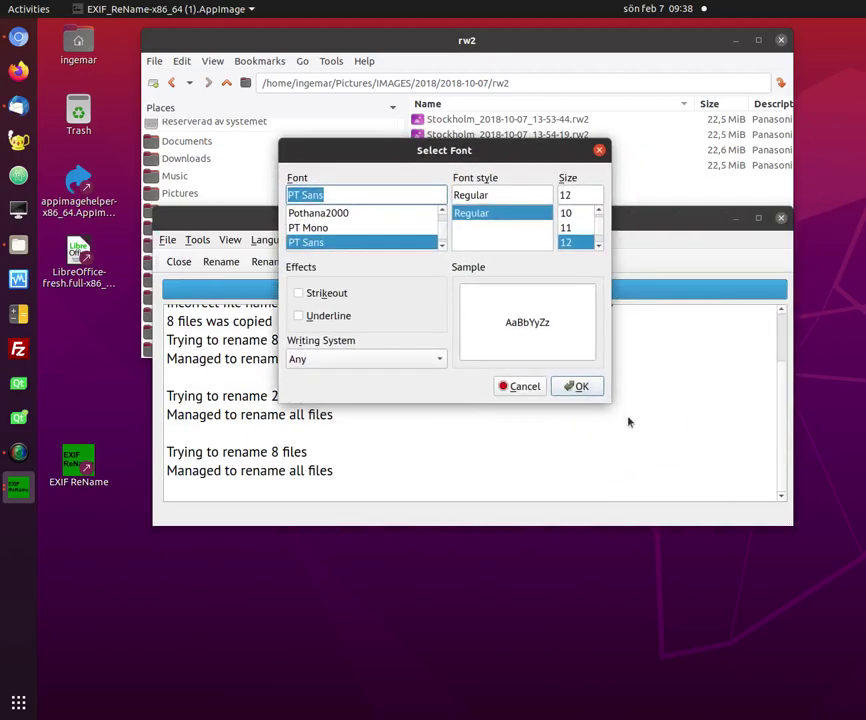
drag(607, 407, 720, 620)
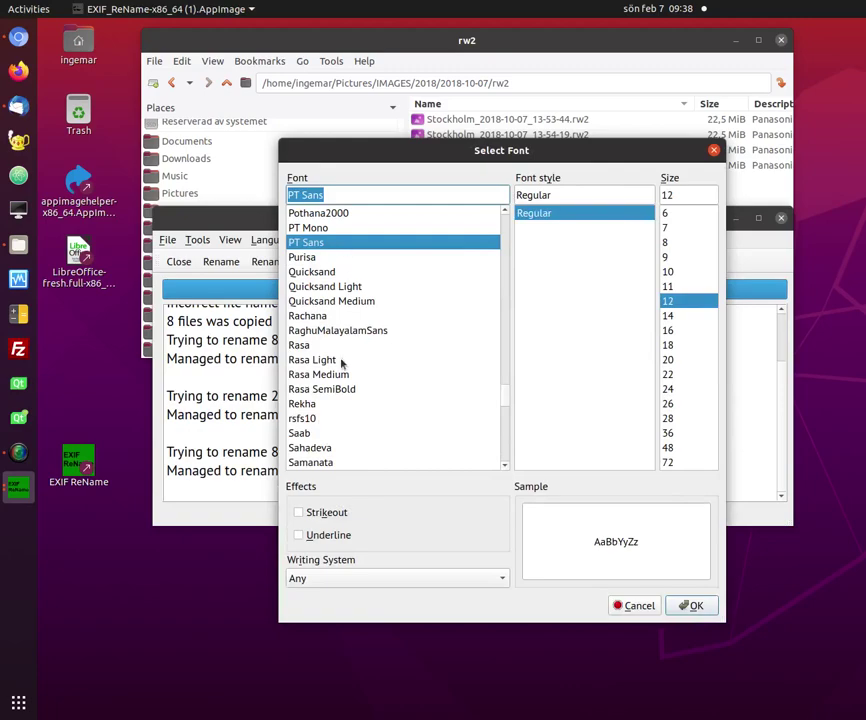
scroll(340, 361, down, 10)
scroll(340, 361, up, 12)
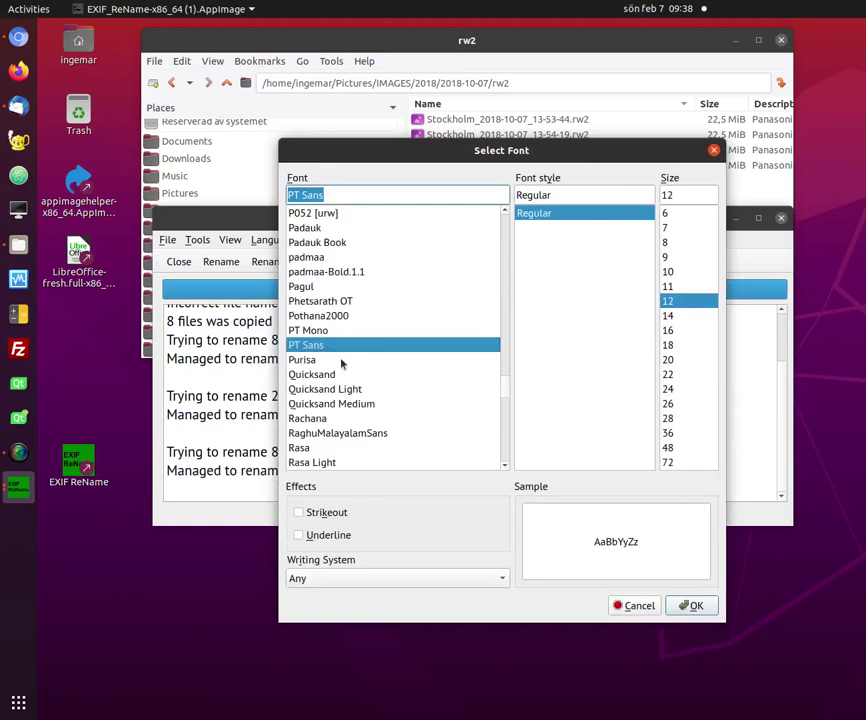
click(692, 607)
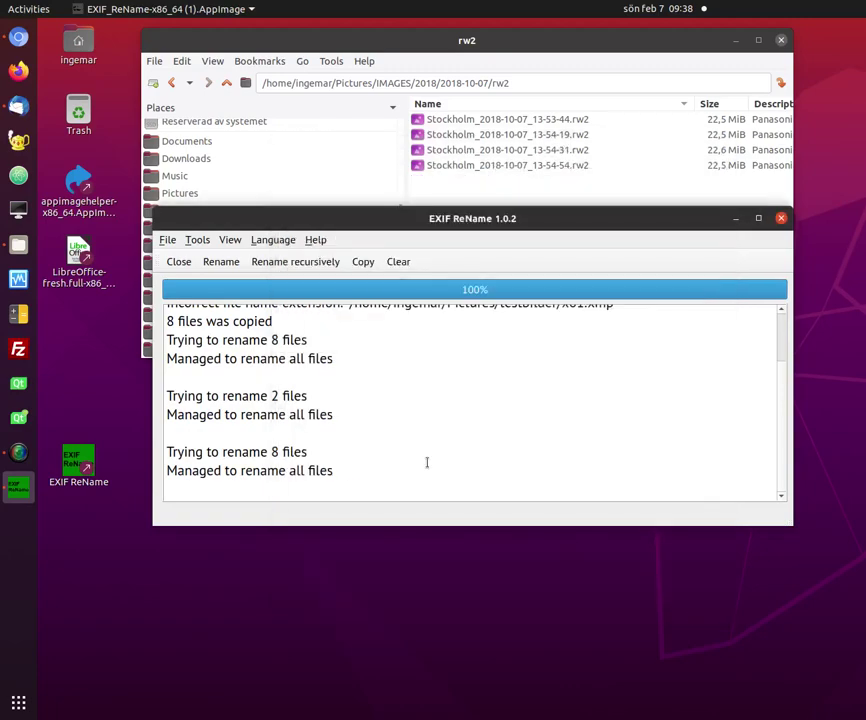
Bring up the confirmation for deleting all saved settings and shortcuts, and decline it
click(197, 240)
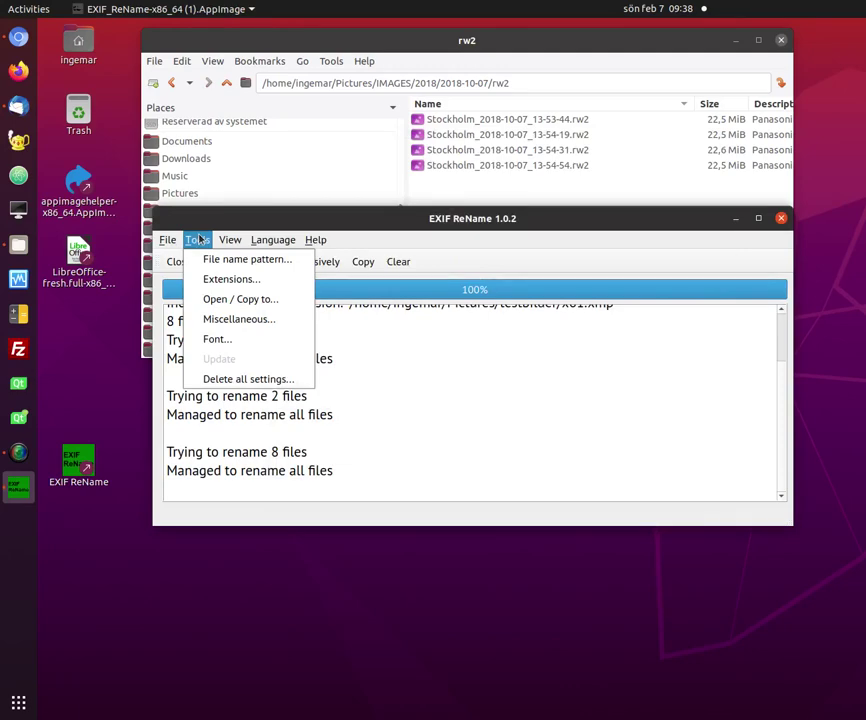
click(289, 380)
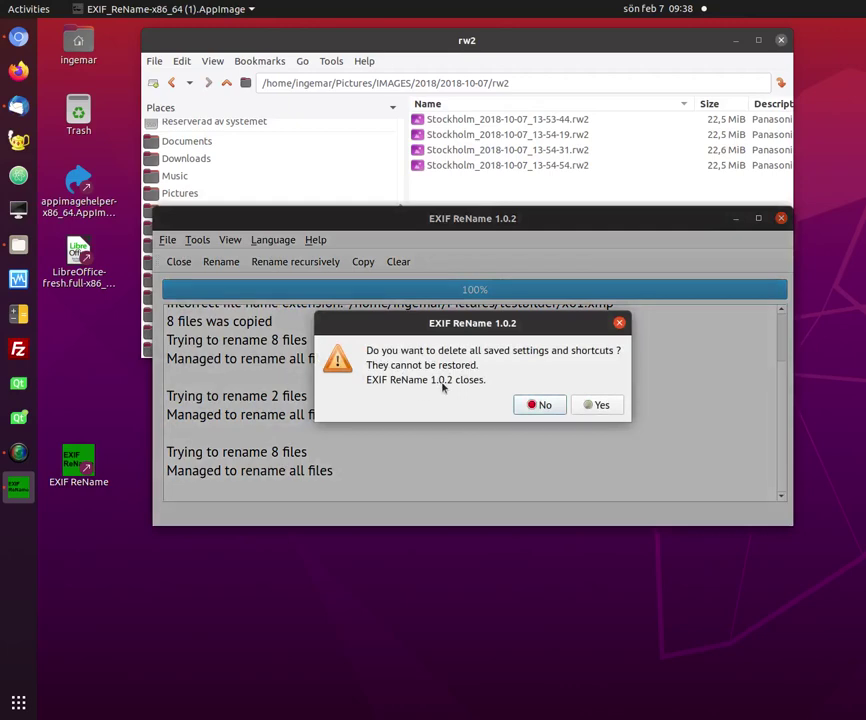
click(541, 405)
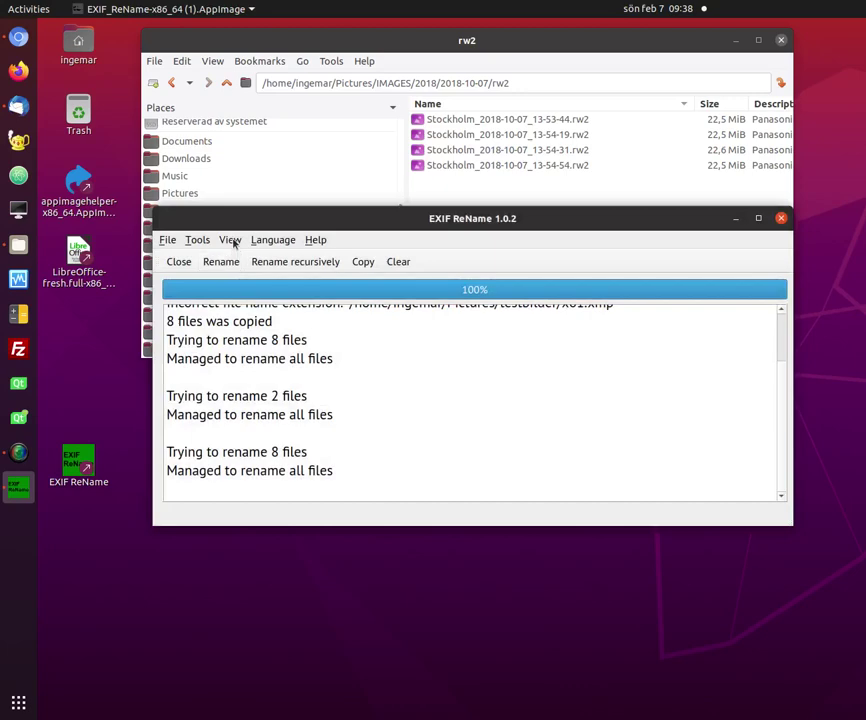
Switch the EXIF ReName interface language to Svenska and restart the program
click(200, 242)
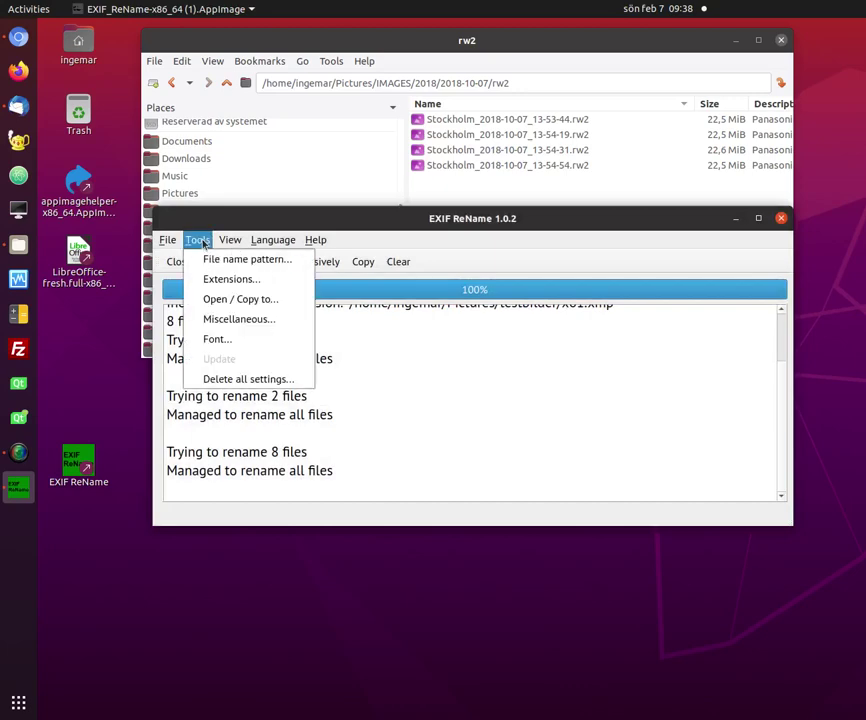
mouse_move(234, 242)
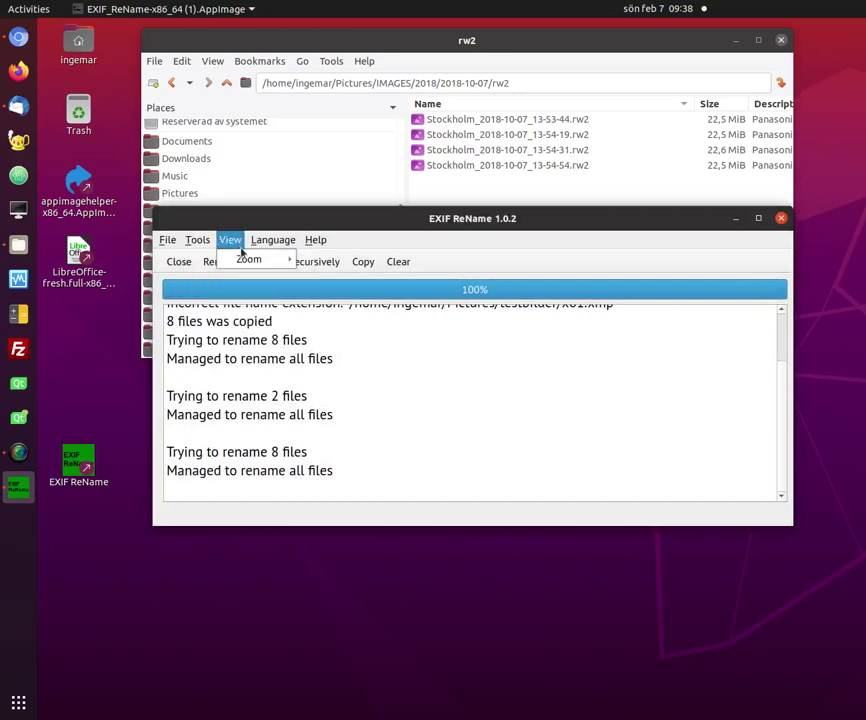
mouse_move(275, 242)
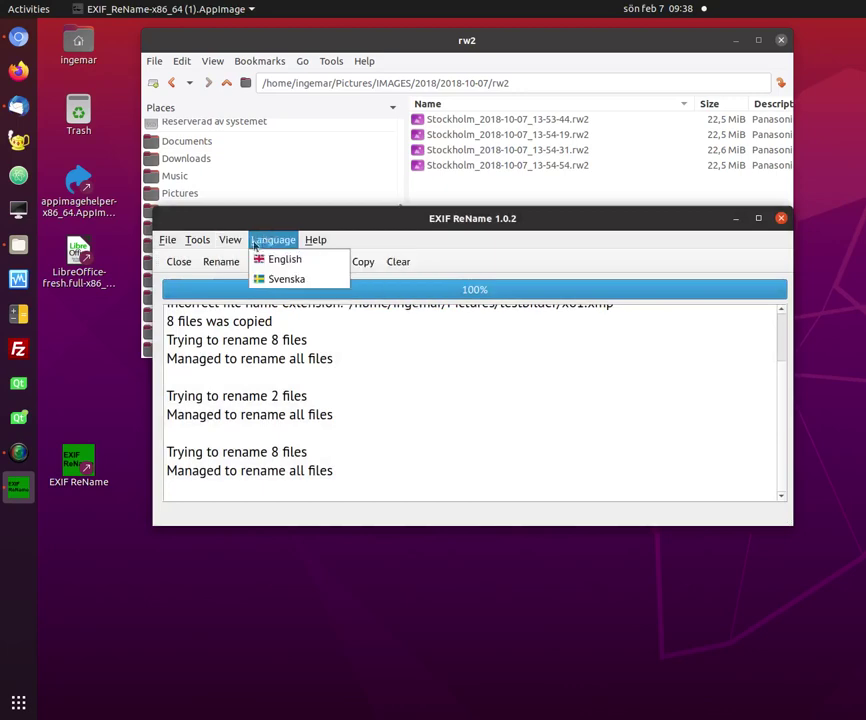
click(326, 284)
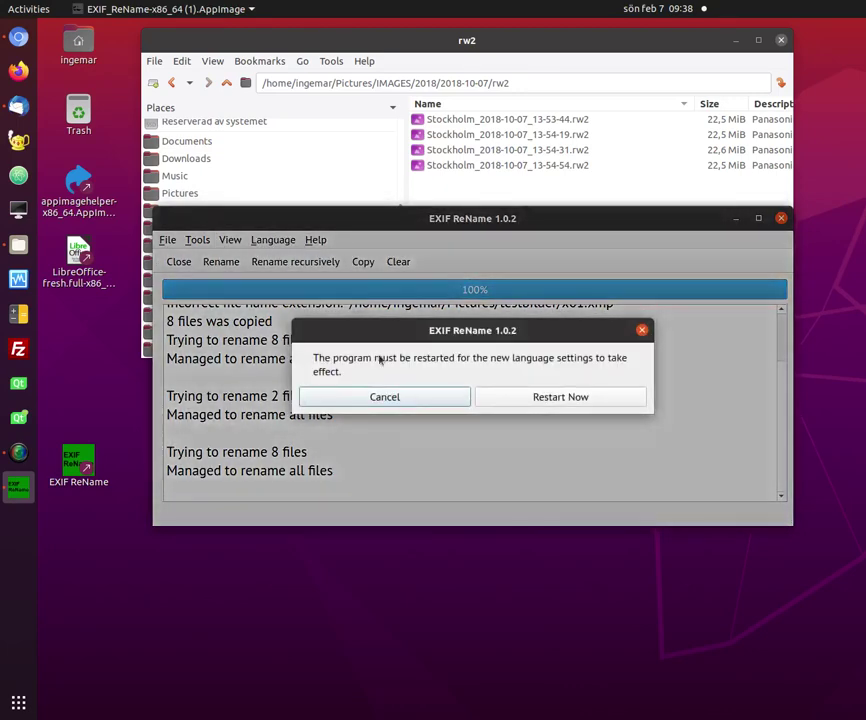
click(540, 397)
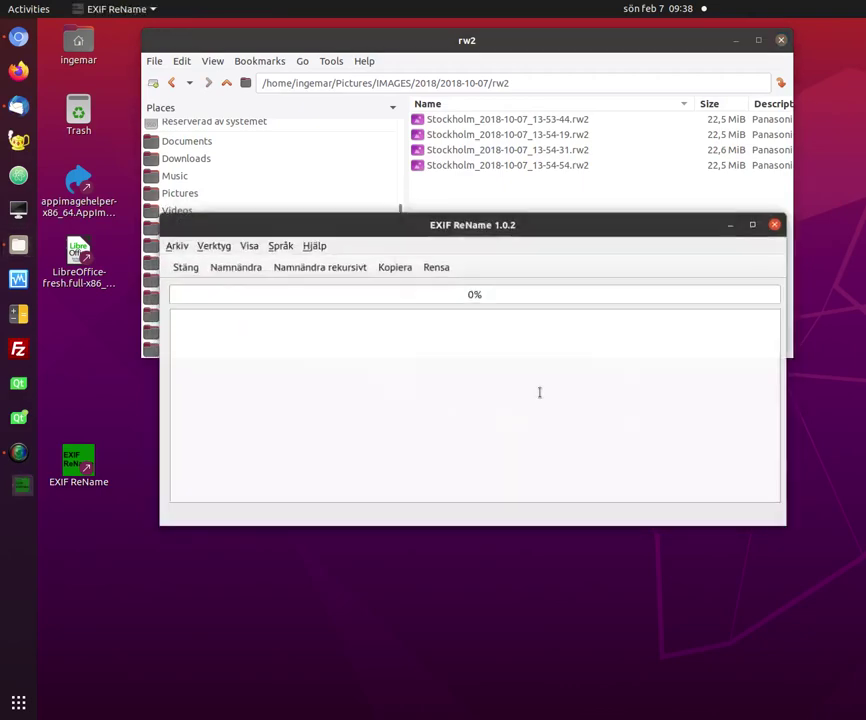
Switch the EXIF ReName interface language back to English and restart the program
click(277, 241)
click(290, 257)
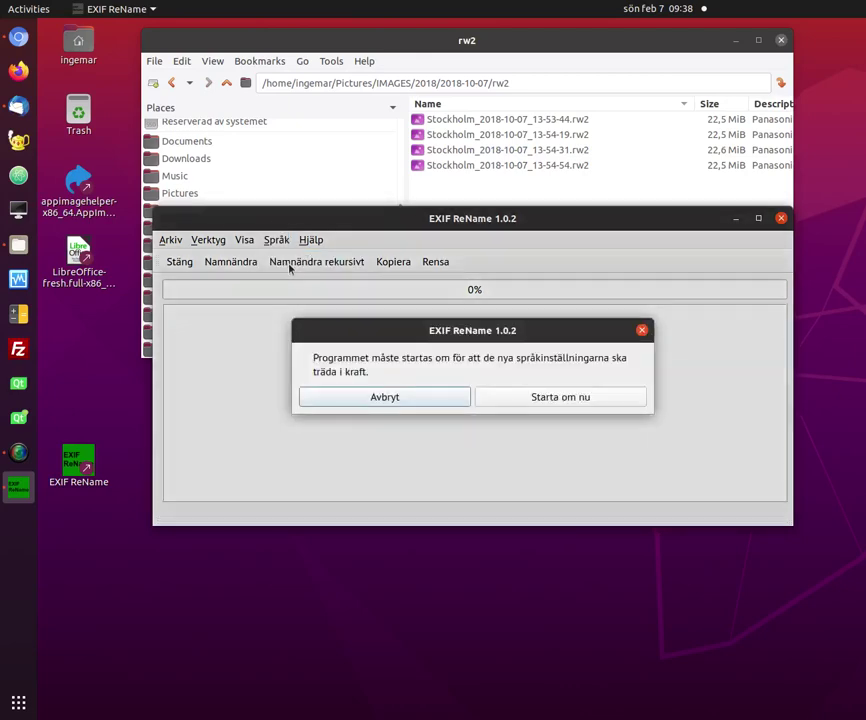
click(513, 398)
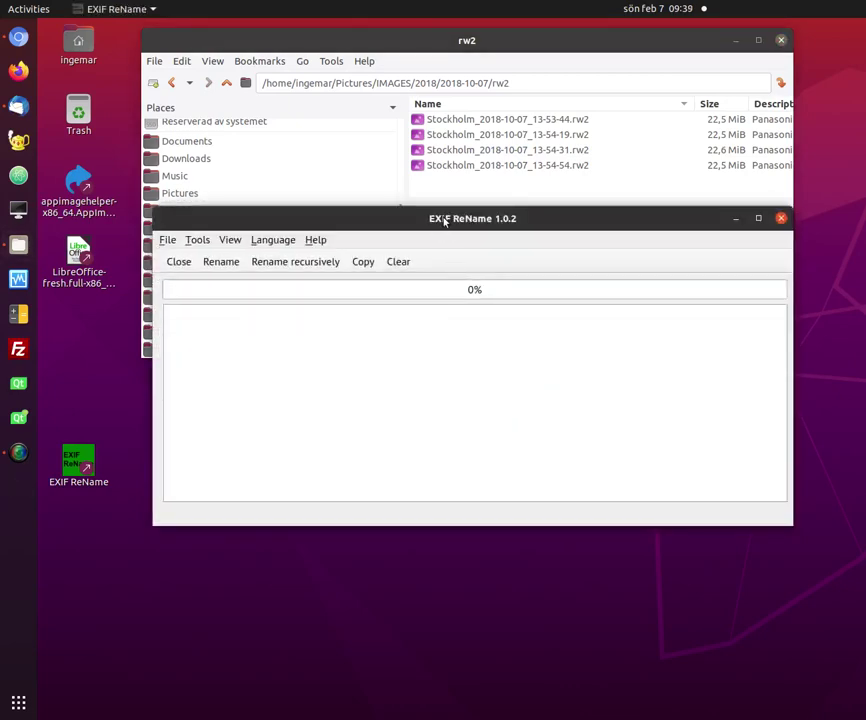
Open the miscellaneous settings of EXIF ReName and move the settings window beneath the file manager's file list
click(198, 240)
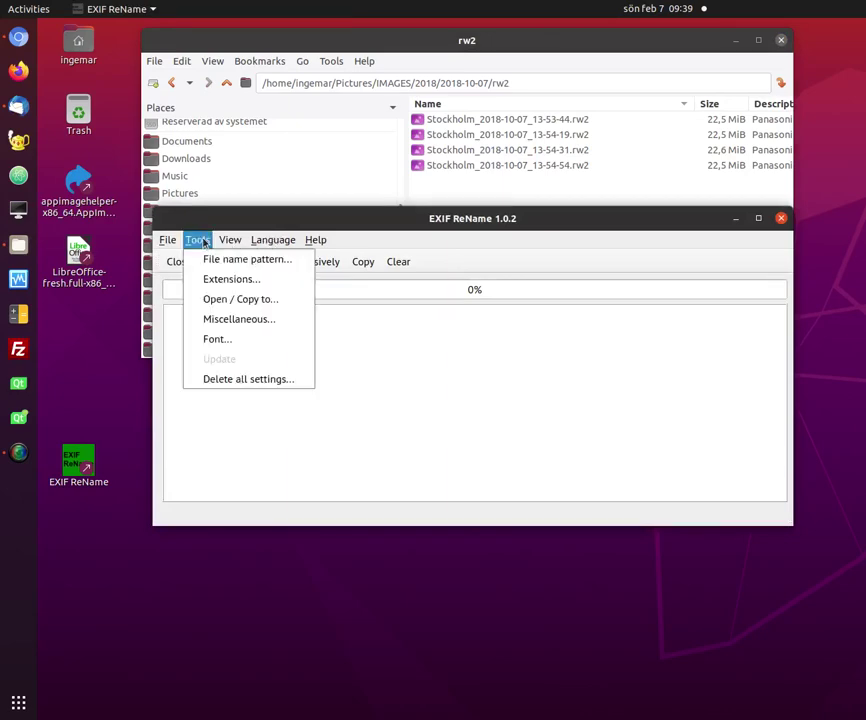
click(230, 320)
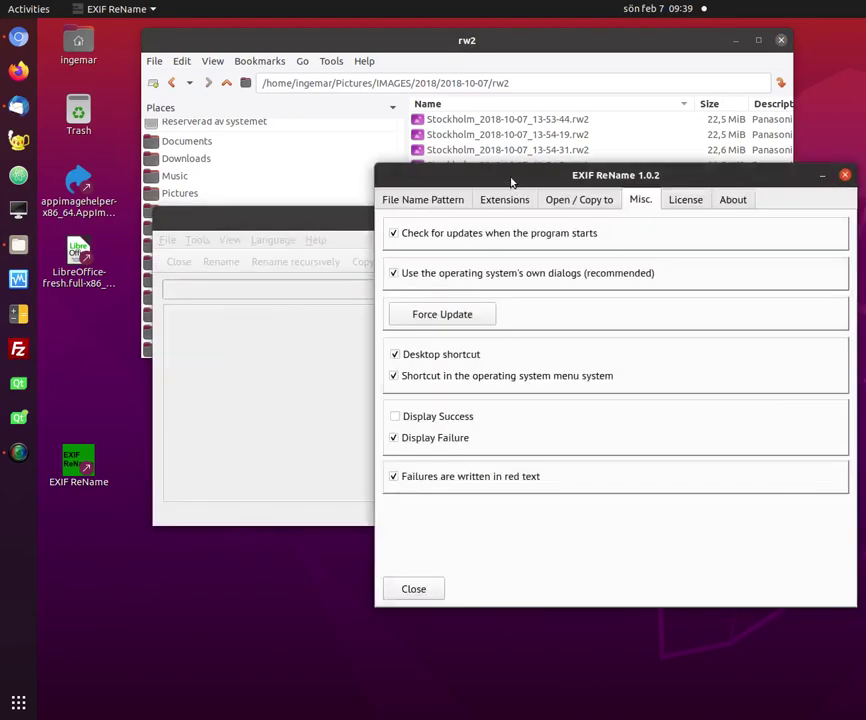
drag(512, 180, 446, 209)
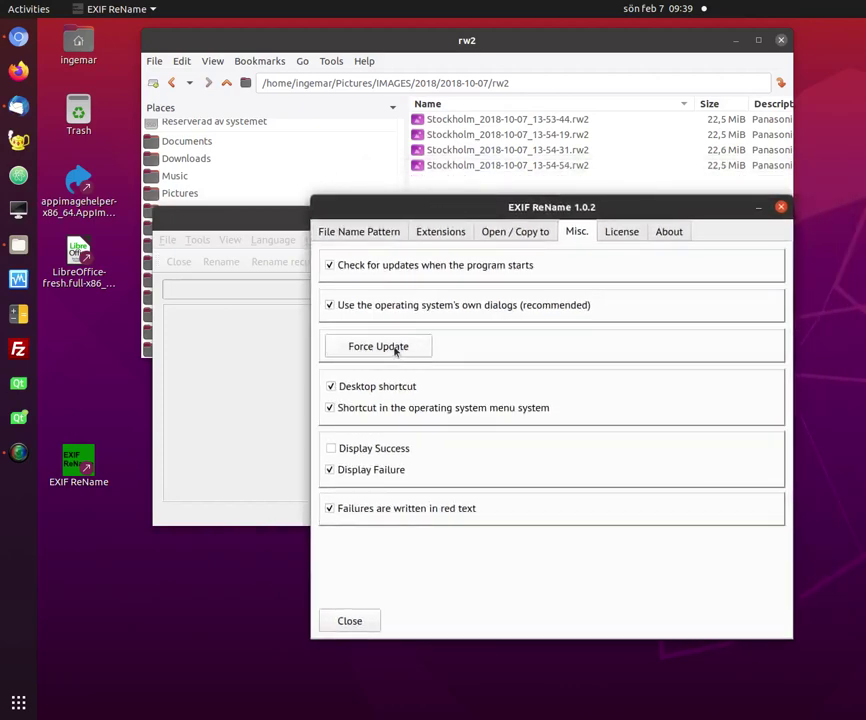
In the PCManFM file manager, open the AppImage folder in the home folder and select EXIF_ReName-x86_64 (1).AppImage
click(385, 43)
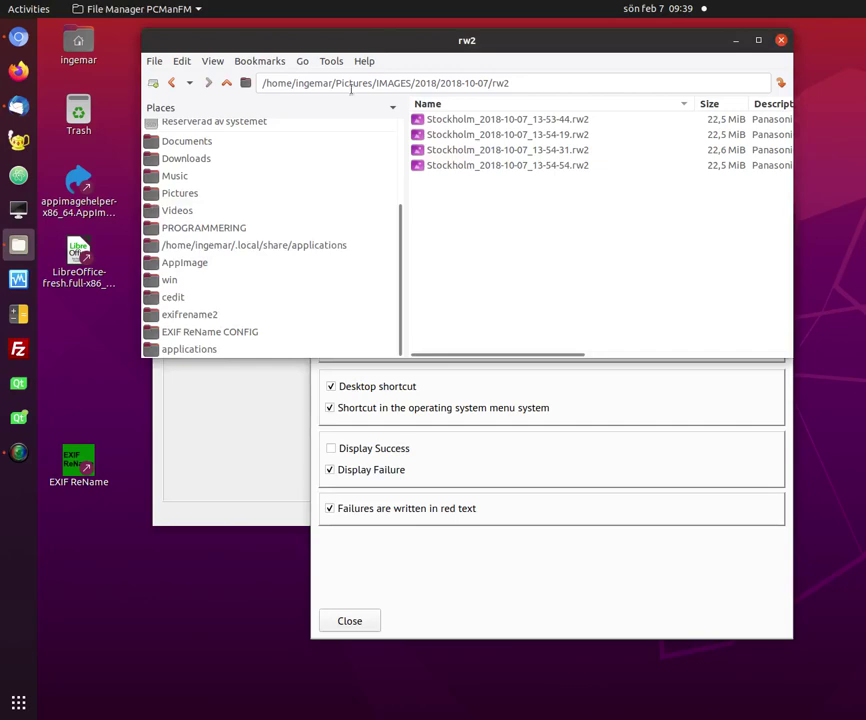
scroll(207, 278, up, 3)
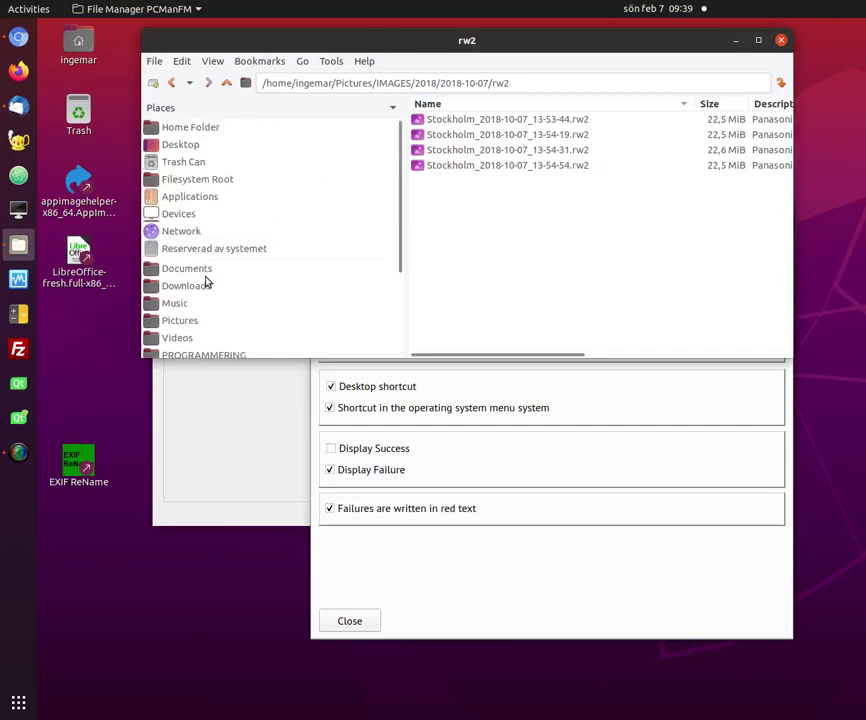
click(205, 127)
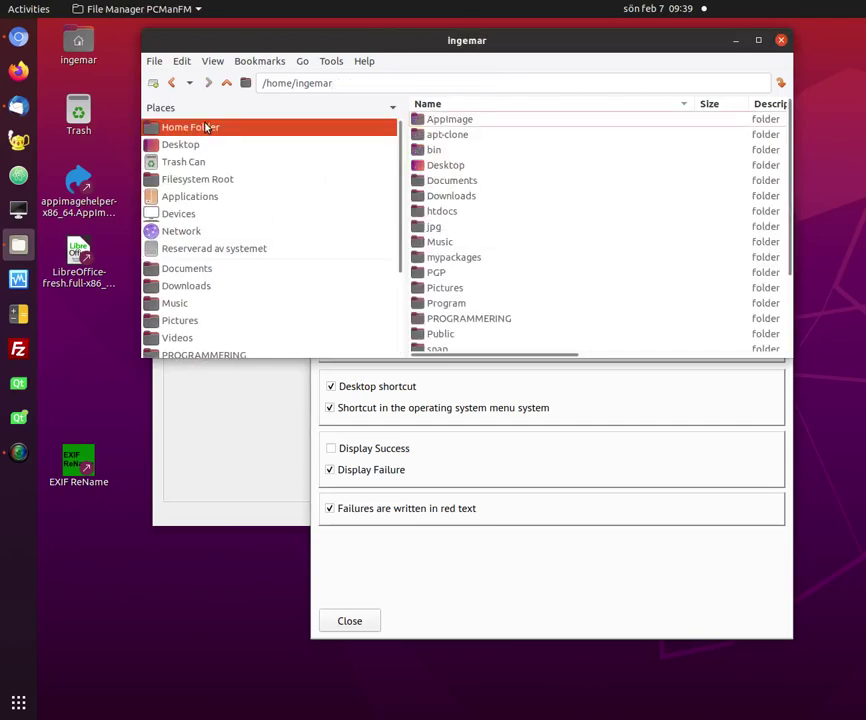
double_click(458, 123)
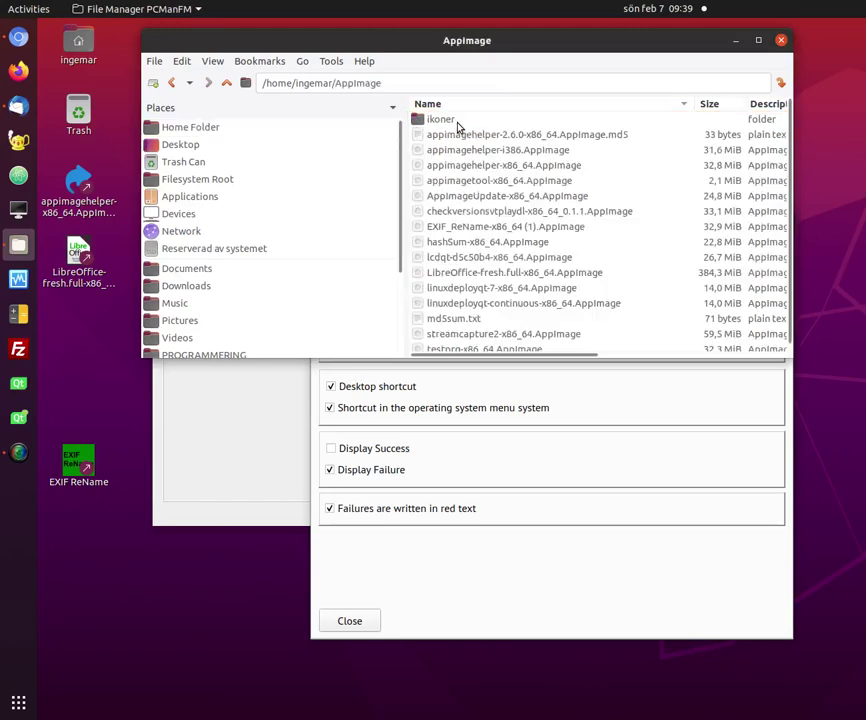
click(520, 226)
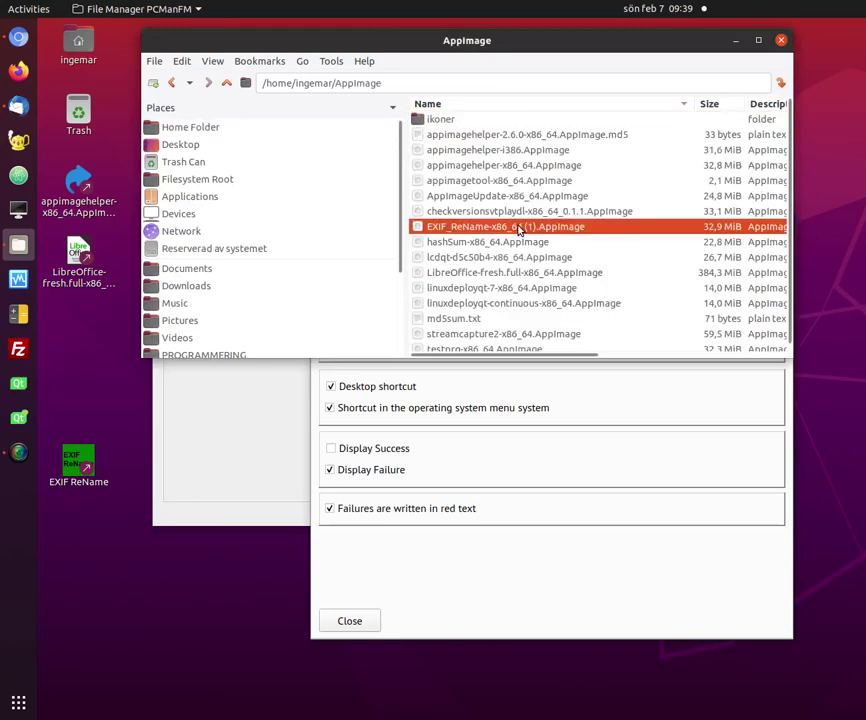
Switch back to the EXIF ReName settings, keep the AppImage folder in view, force an update and acknowledge the update message
click(463, 544)
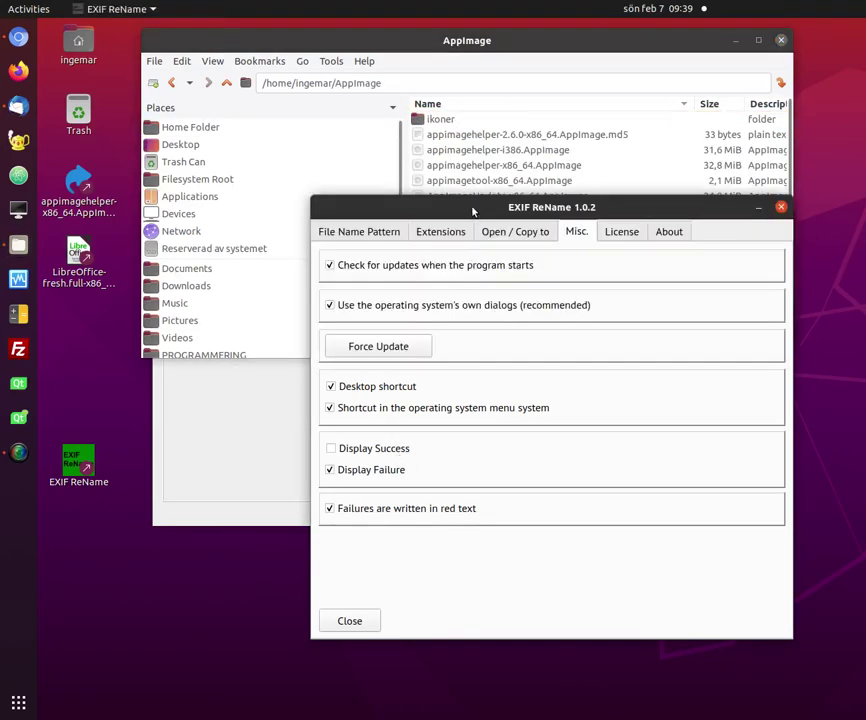
drag(475, 209, 462, 288)
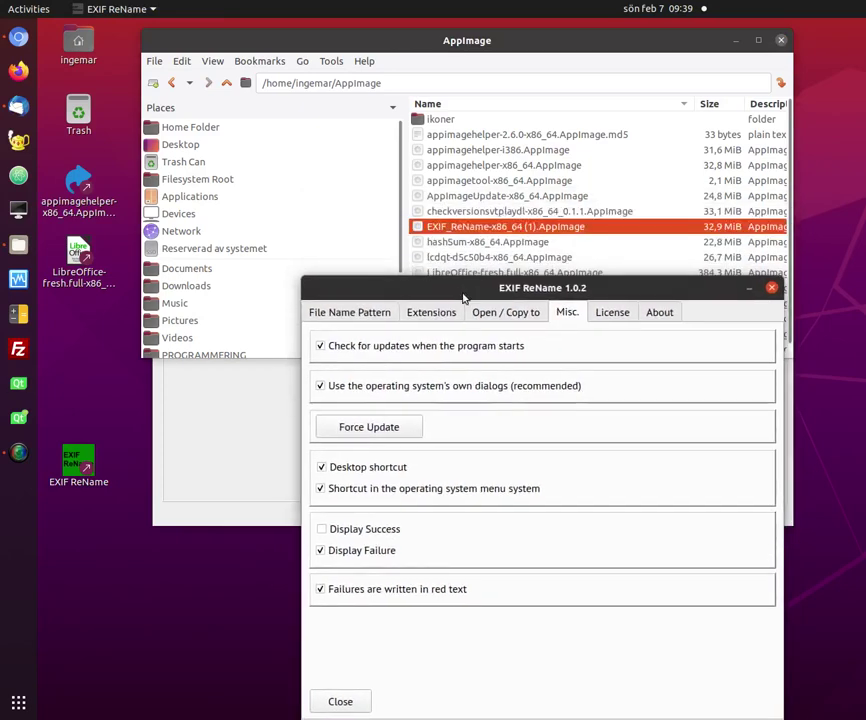
click(393, 426)
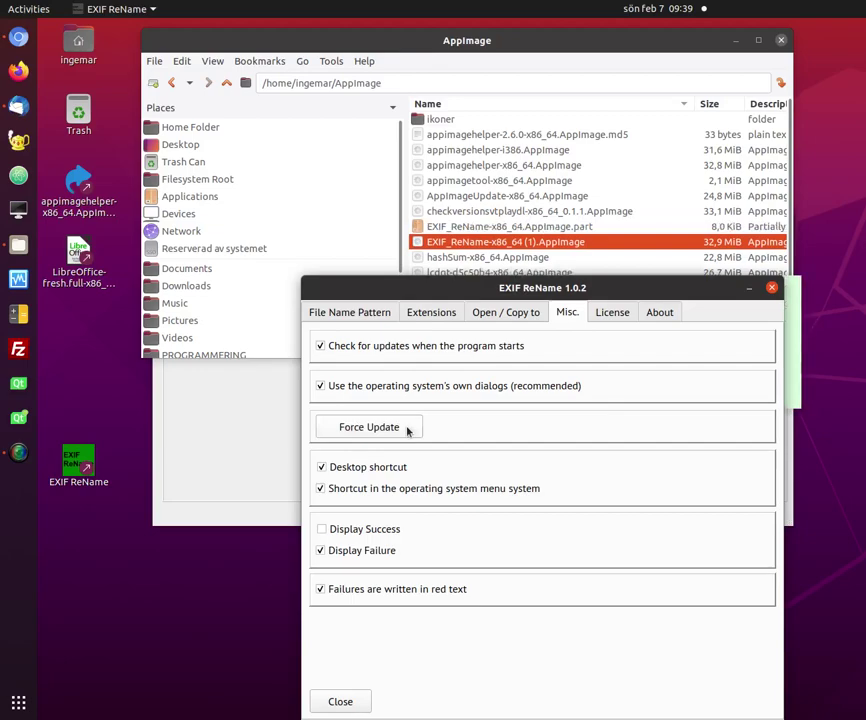
drag(551, 285, 359, 242)
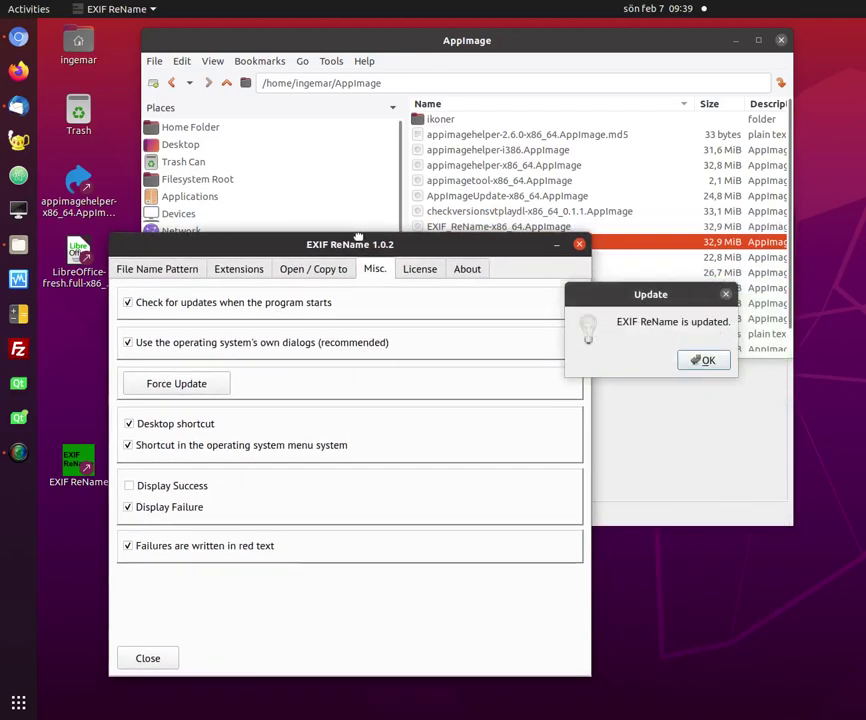
click(705, 361)
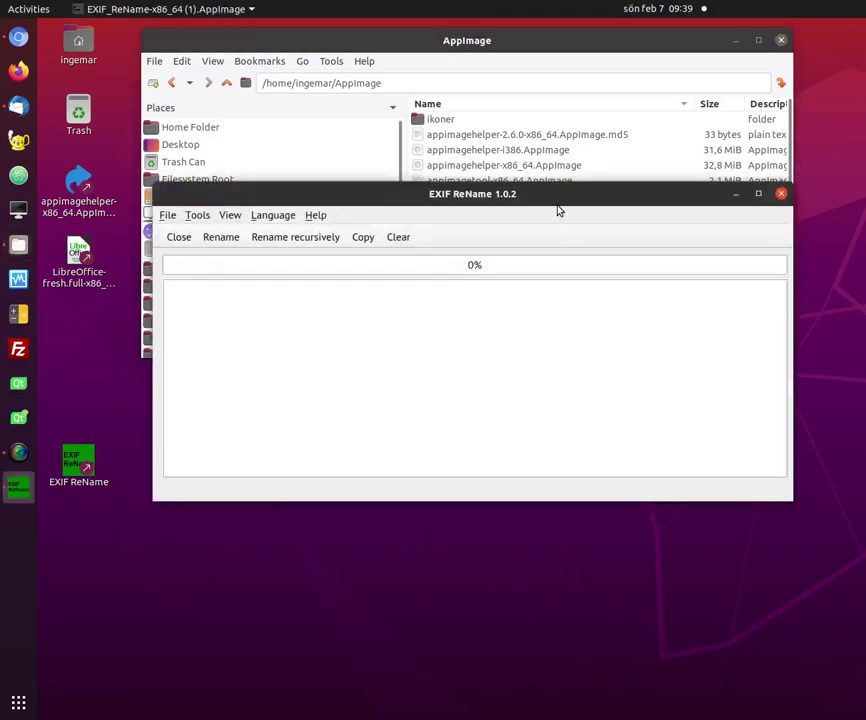
Move and narrow the restarted EXIF ReName window, force a second update from the miscellaneous settings and acknowledge it
drag(558, 210, 427, 364)
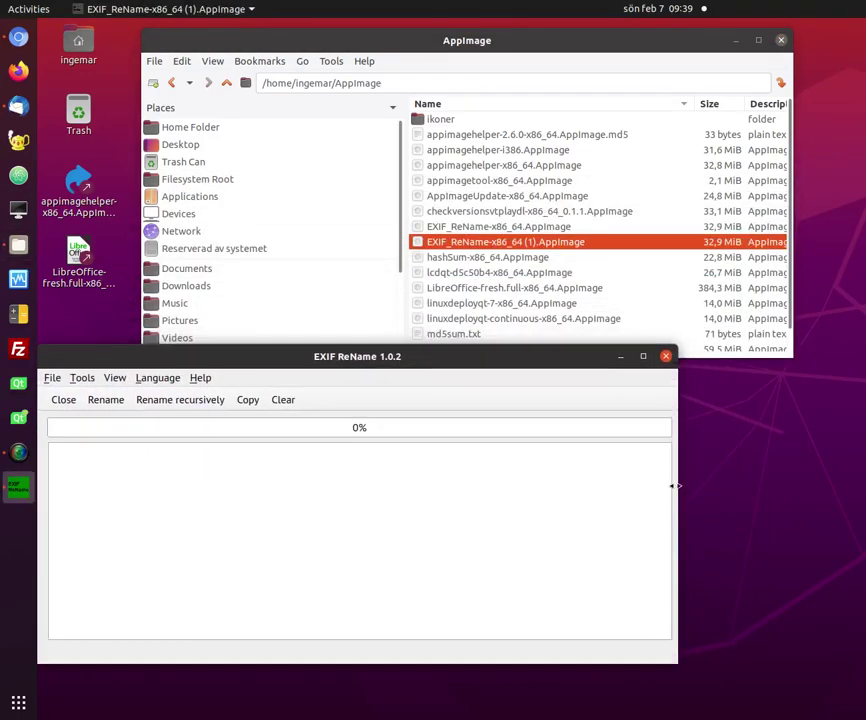
drag(675, 486, 474, 474)
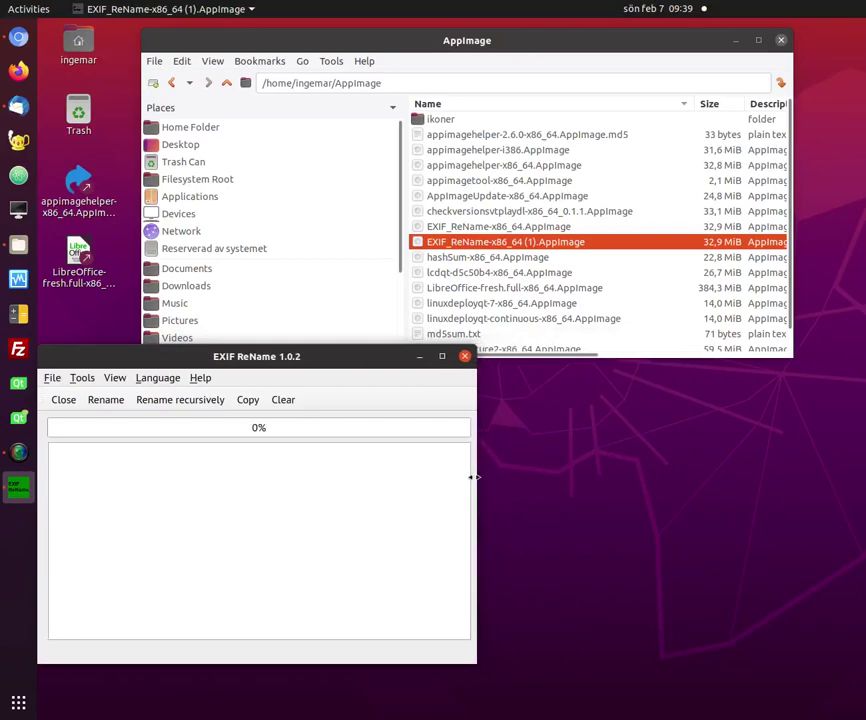
click(84, 378)
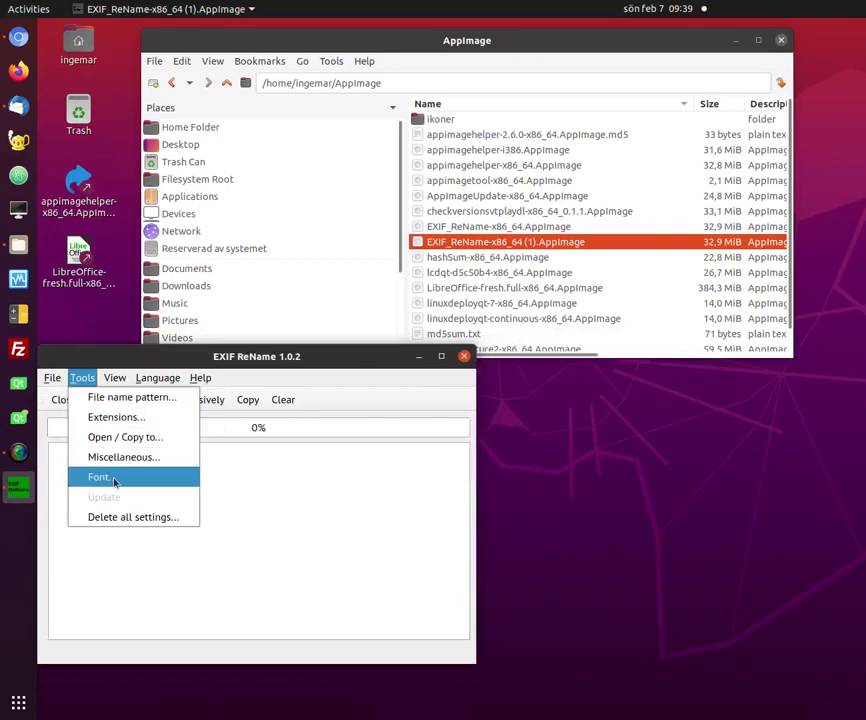
click(112, 457)
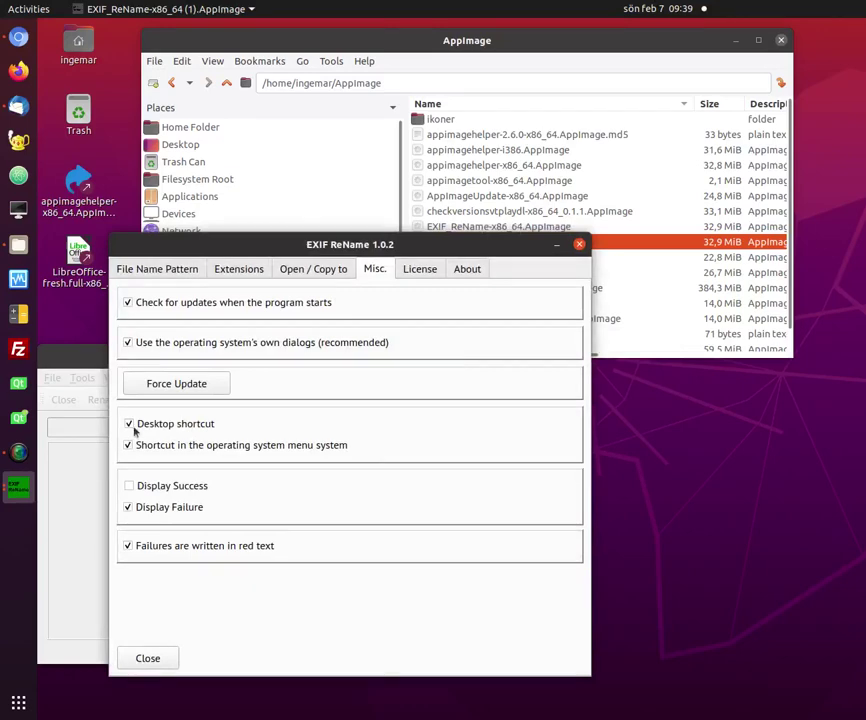
click(160, 384)
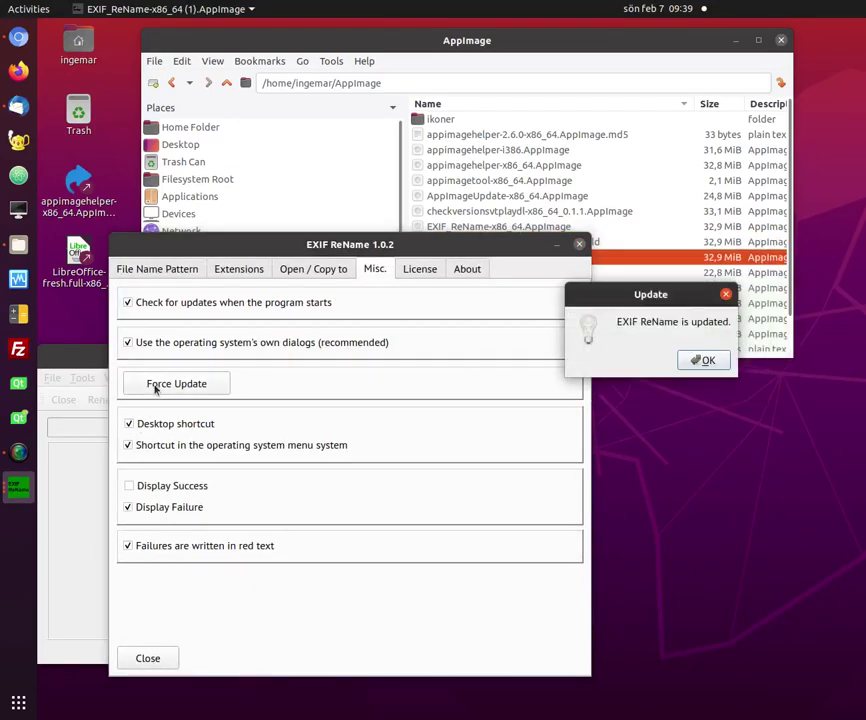
click(703, 360)
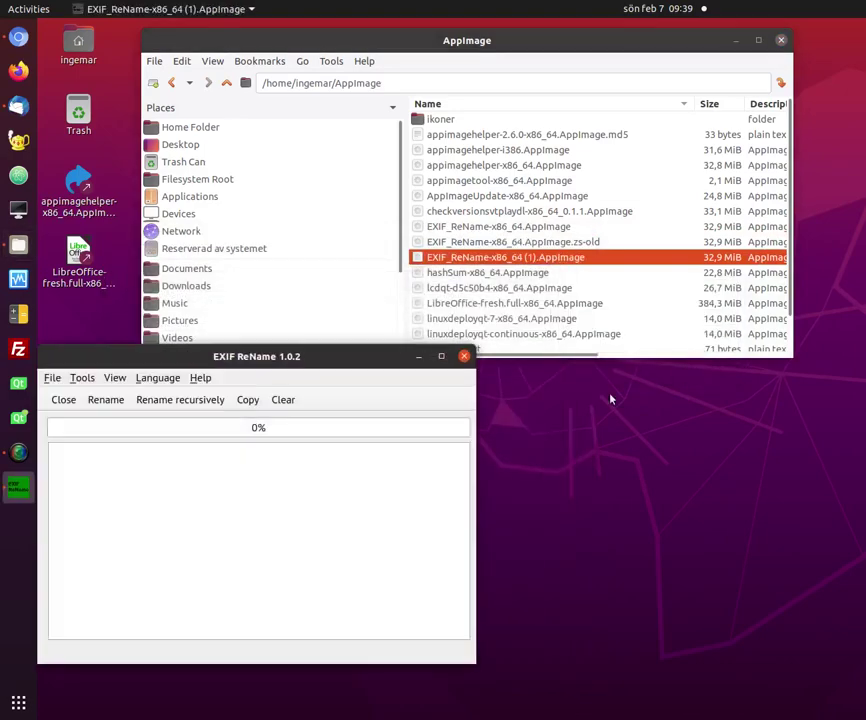
Check whether a newer version of EXIF ReName is available, keeping the program window and the result message apart
drag(319, 361, 531, 313)
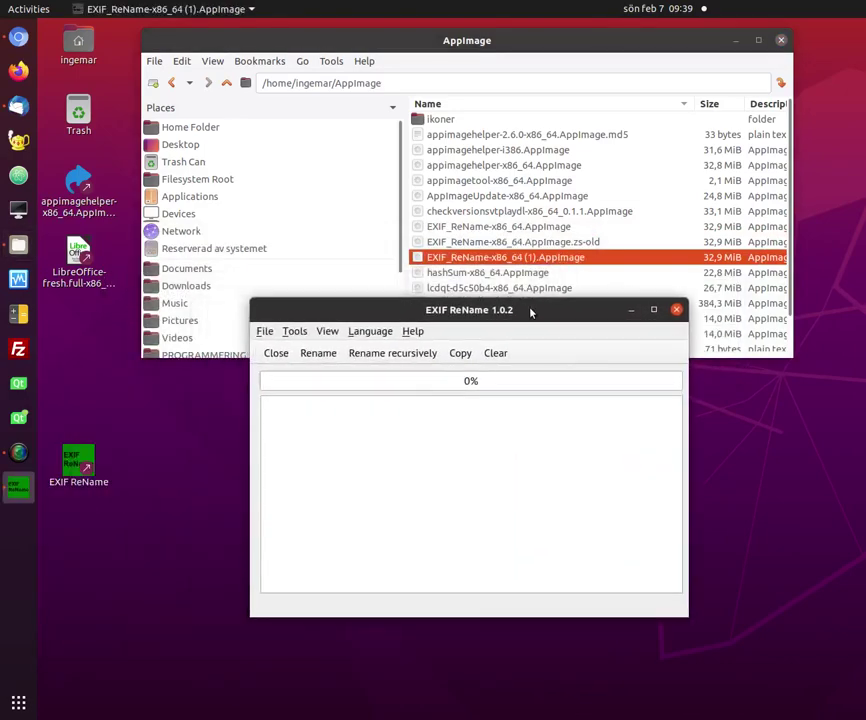
click(413, 333)
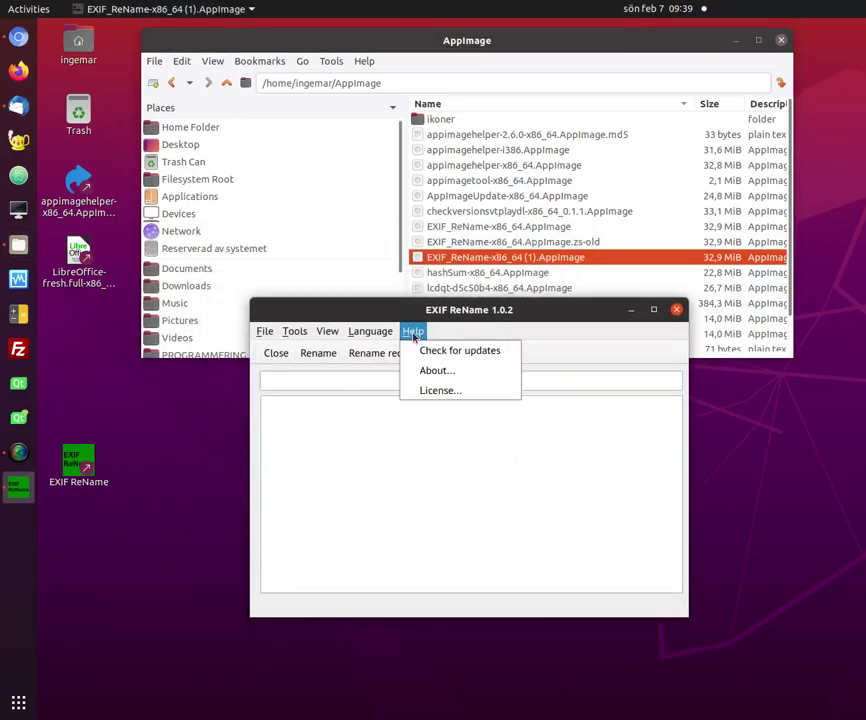
click(438, 352)
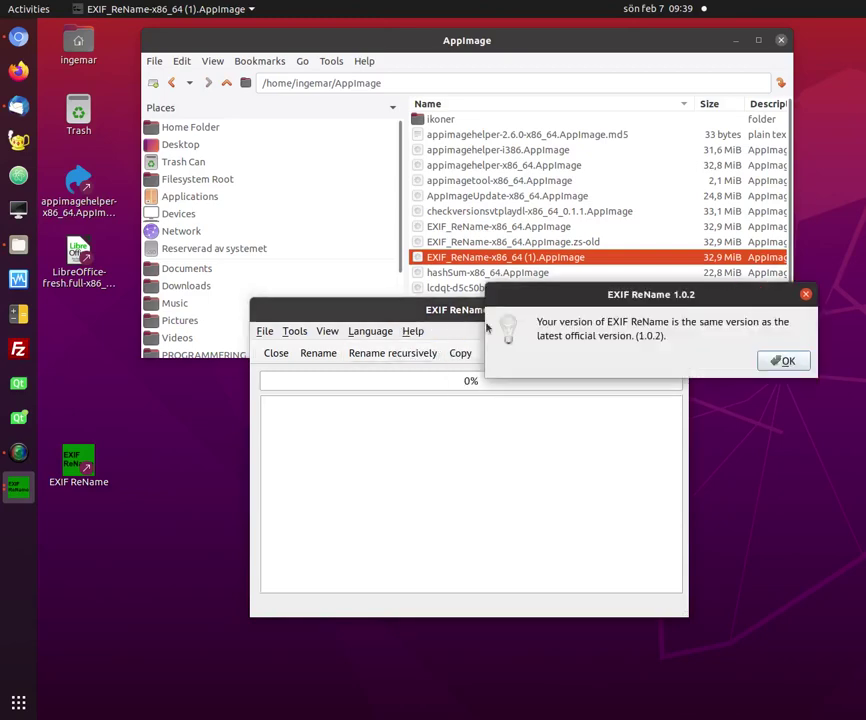
drag(545, 302, 423, 150)
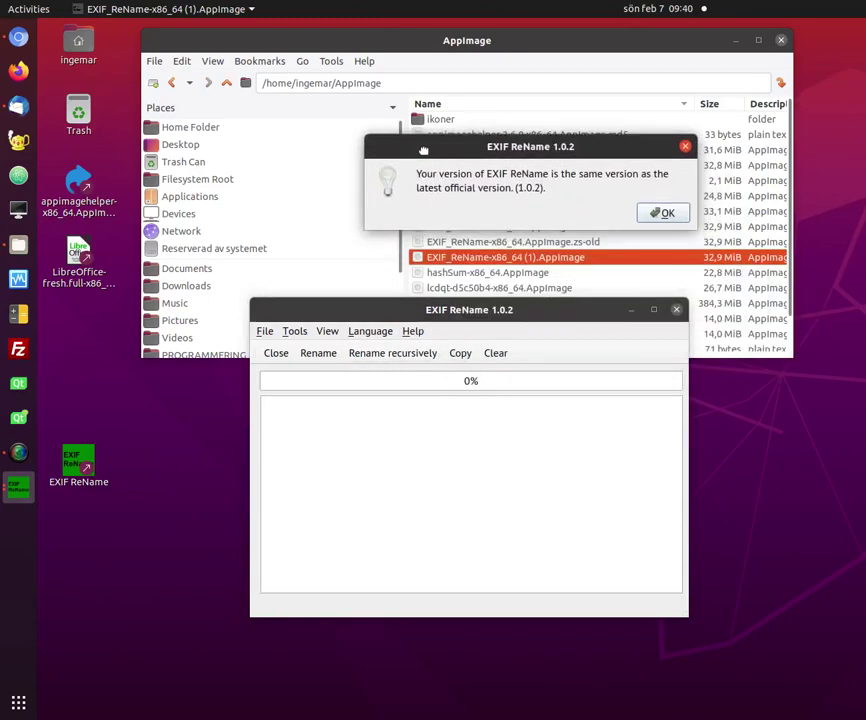